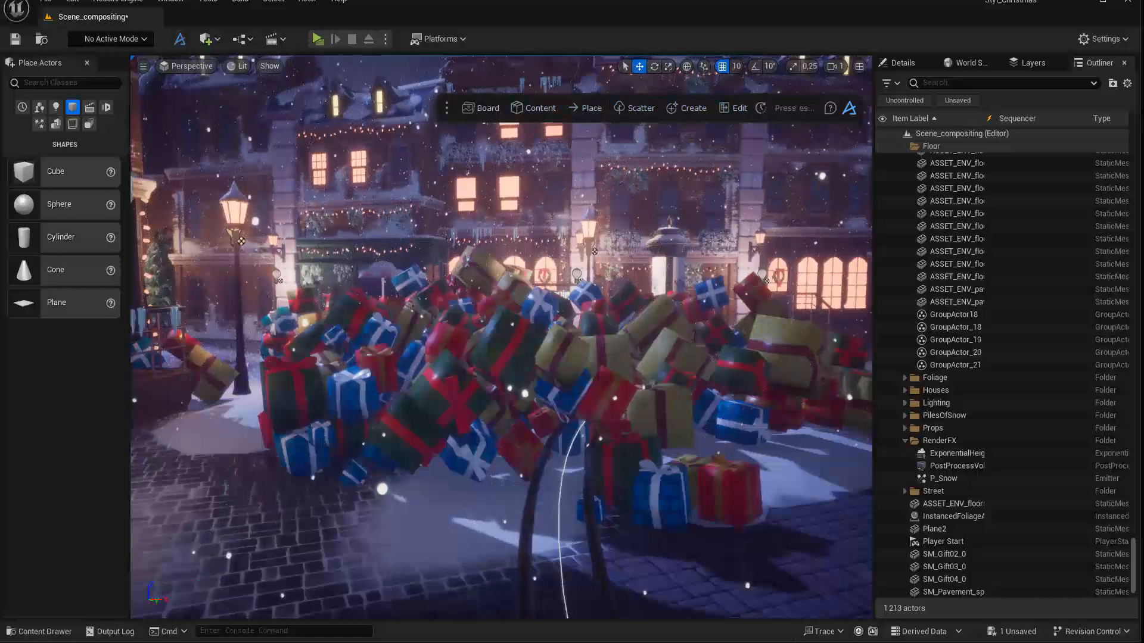
- Examine the large pile of gifts in the snowy town square from several angles and look through the scene's actor list
{"action": "left_click", "coordinate": [804, 108]}
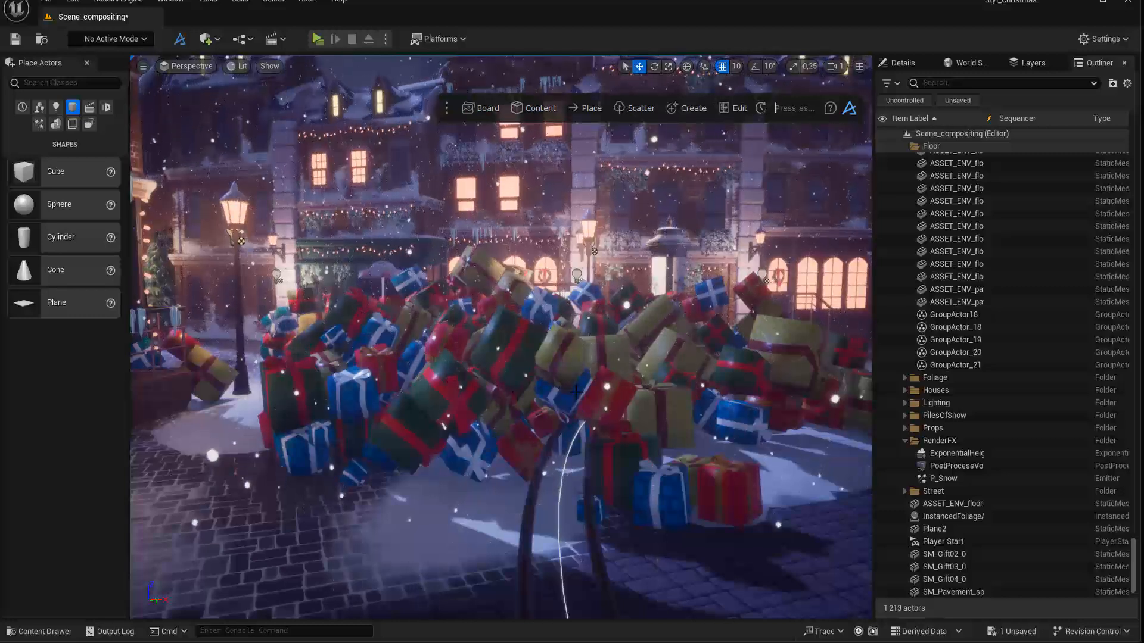
{"action": "key", "text": "a"}
{"action": "right_click_drag", "start_coordinate": [576, 392], "coordinate": [604, 392]}
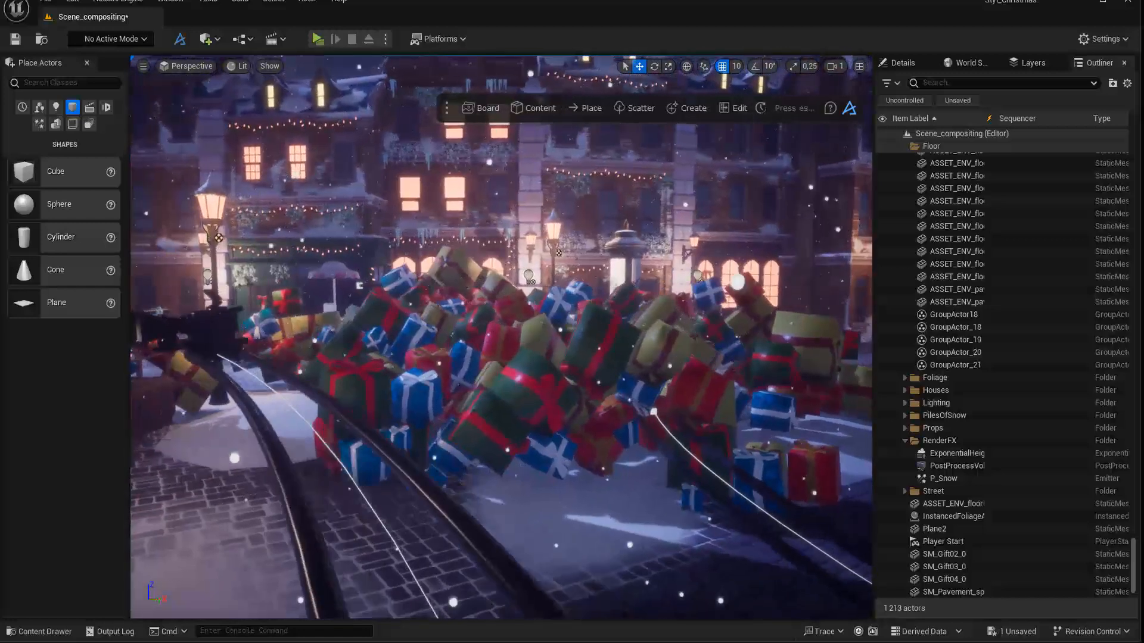
{"action": "left_click_drag", "start_coordinate": [604, 392], "coordinate": [560, 392], "text": "alt"}
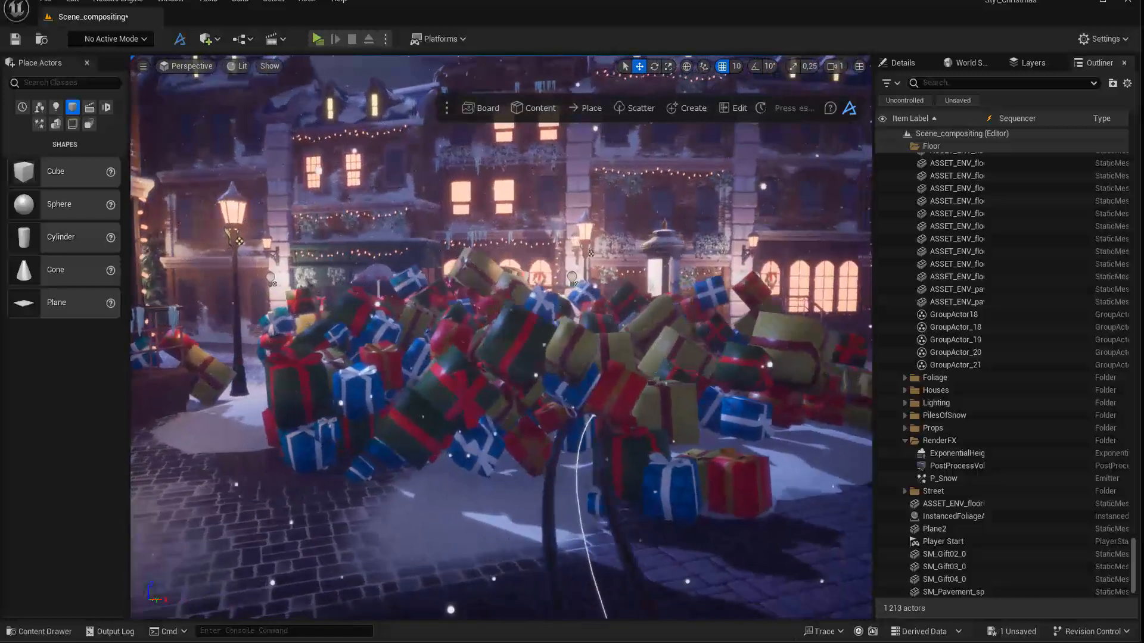
{"action": "scroll", "coordinate": [948, 512], "scroll_direction": "down", "scroll_amount": 1}
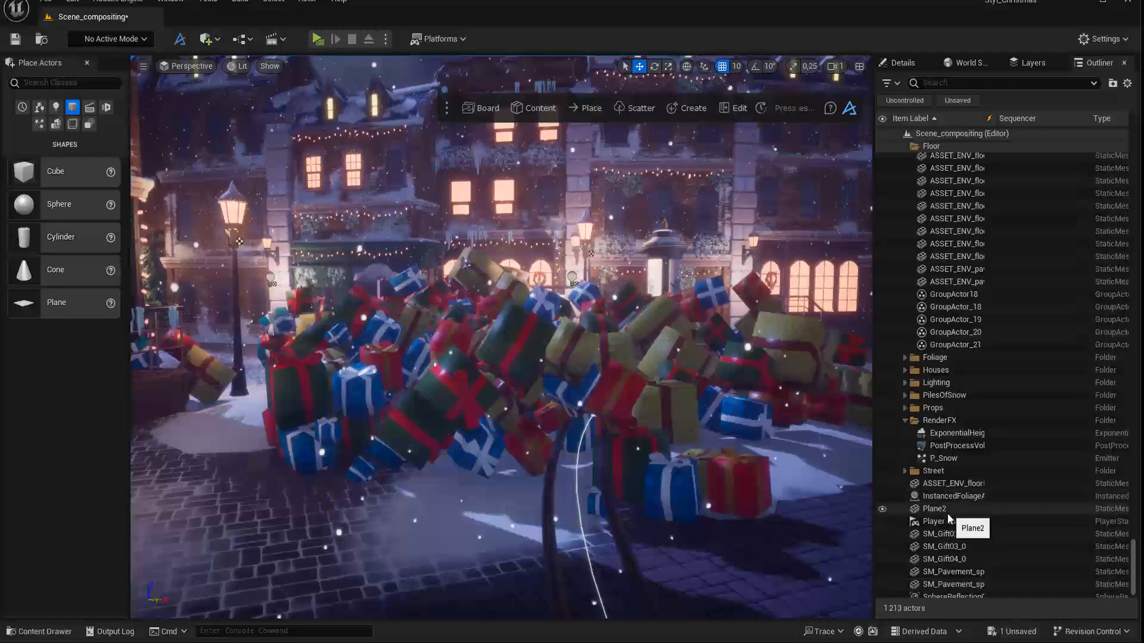
{"action": "scroll", "coordinate": [948, 515], "scroll_direction": "up", "scroll_amount": 9}
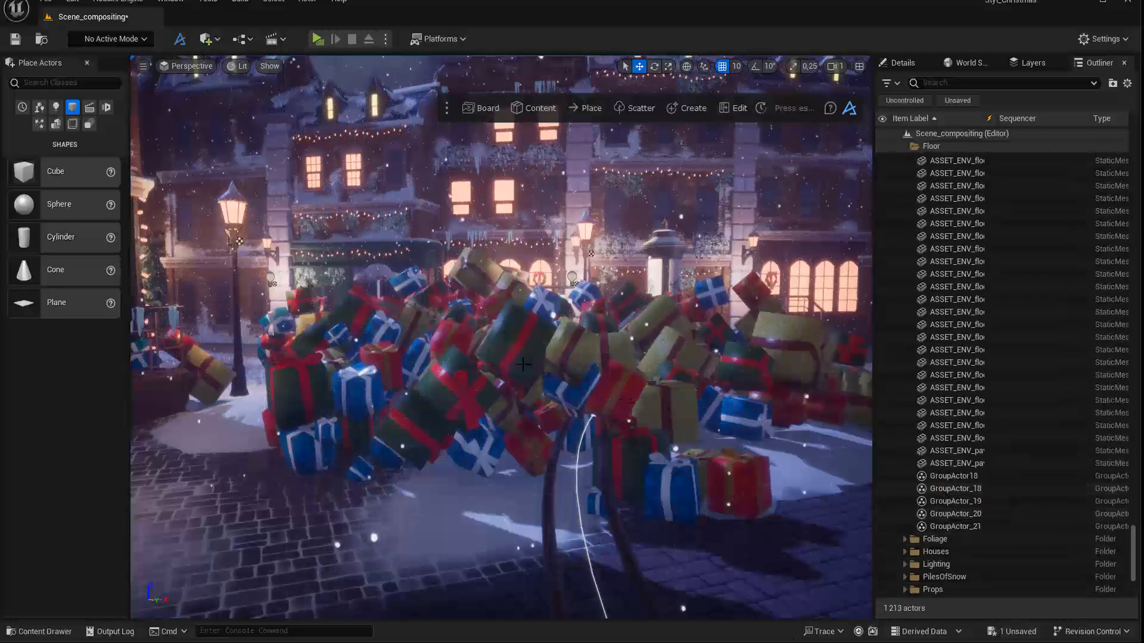
{"action": "left_click_drag", "start_coordinate": [523, 364], "coordinate": [554, 360], "text": "alt"}
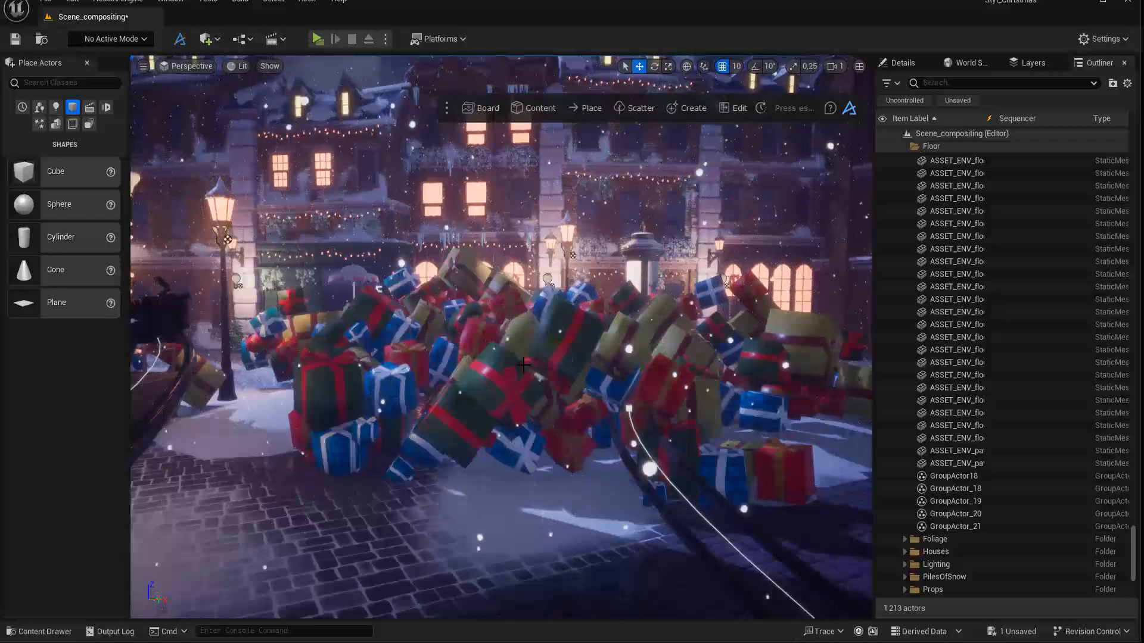
{"action": "mouse_move", "coordinate": [523, 364]}
{"action": "left_mouse_down", "text": "alt"}
{"action": "mouse_move", "coordinate": [536, 364]}
{"action": "mouse_move", "coordinate": [506, 364]}
{"action": "left_mouse_up", "text": "alt"}
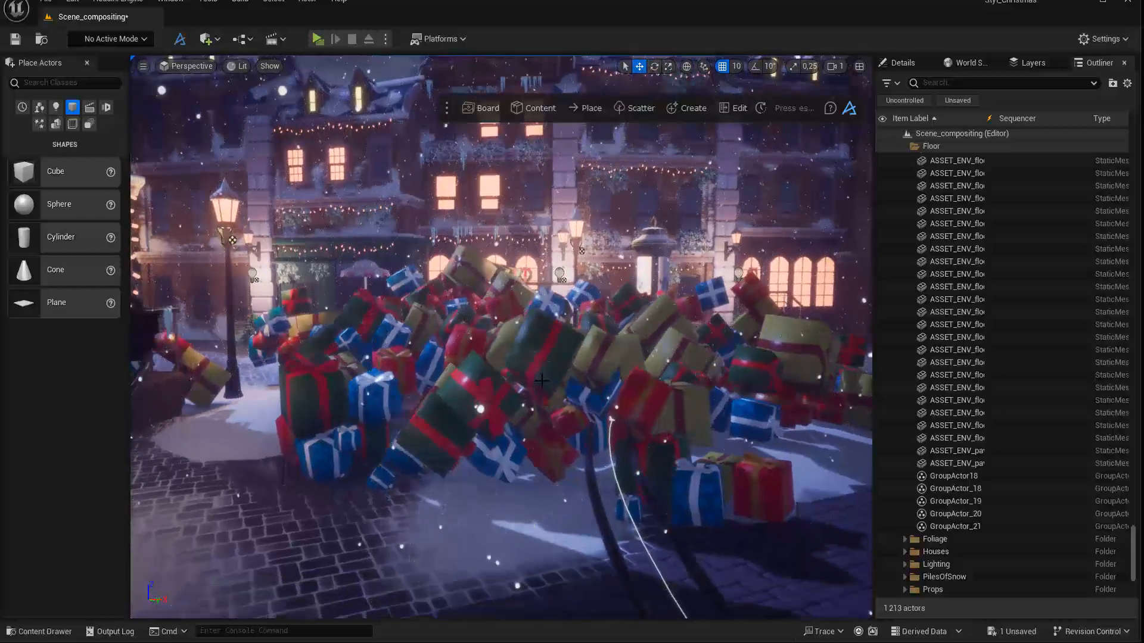
{"action": "left_click_drag", "start_coordinate": [506, 364], "coordinate": [450, 364], "text": "alt"}
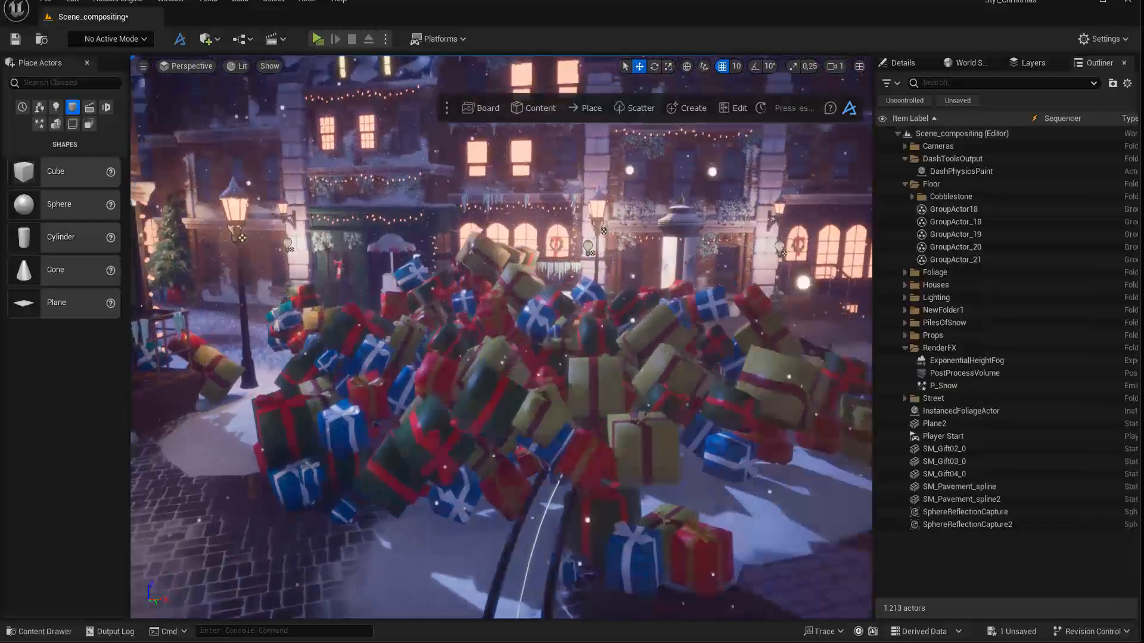
{"action": "left_click_drag", "start_coordinate": [500, 337], "coordinate": [415, 337], "text": "alt"}
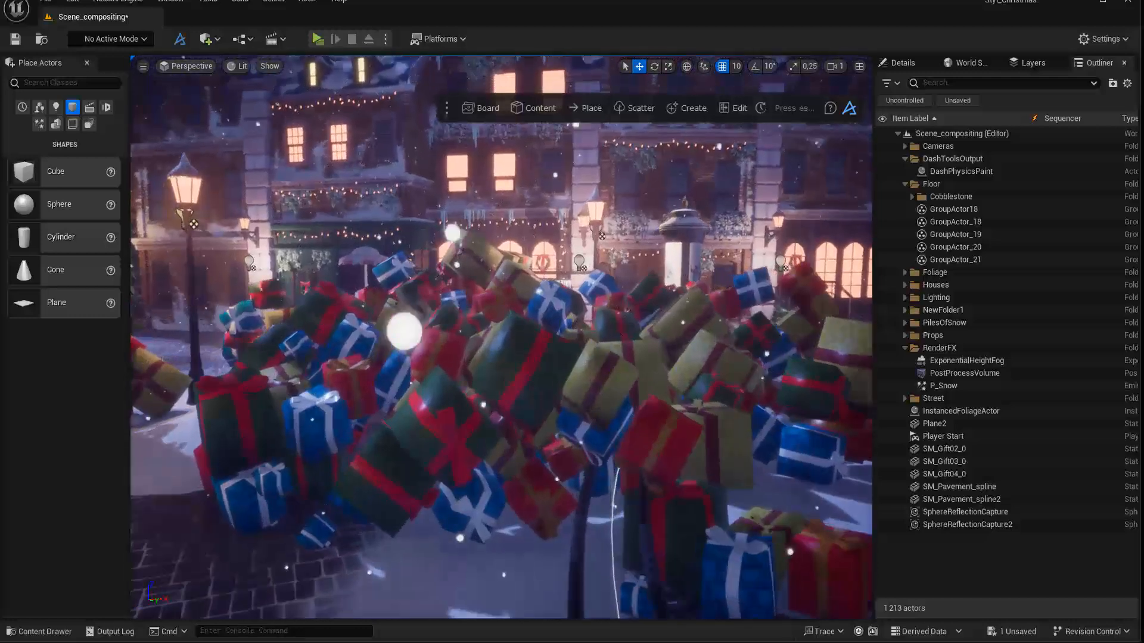
{"action": "left_click_drag", "start_coordinate": [549, 401], "coordinate": [524, 402], "text": "alt"}
{"action": "scroll", "coordinate": [550, 400], "scroll_direction": "down", "scroll_amount": 3}
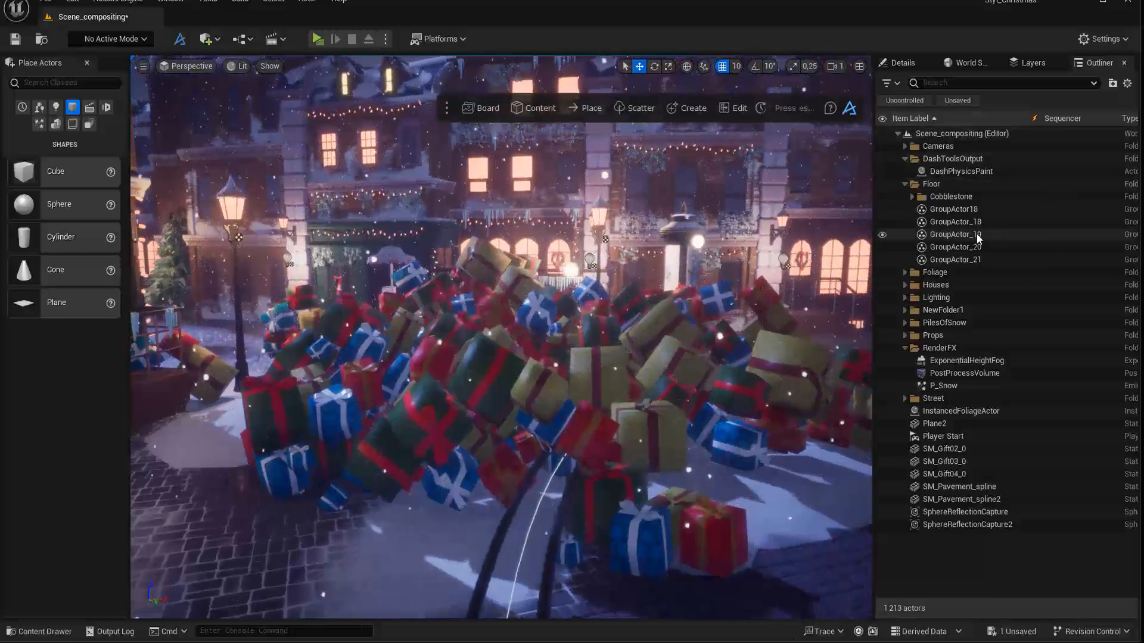
- Delete the DashPhysicsPaint gift pile and the three gift actors SM_Gift02_0, SM_Gift03_0 and SM_Gift04_0
{"action": "left_click", "coordinate": [949, 173]}
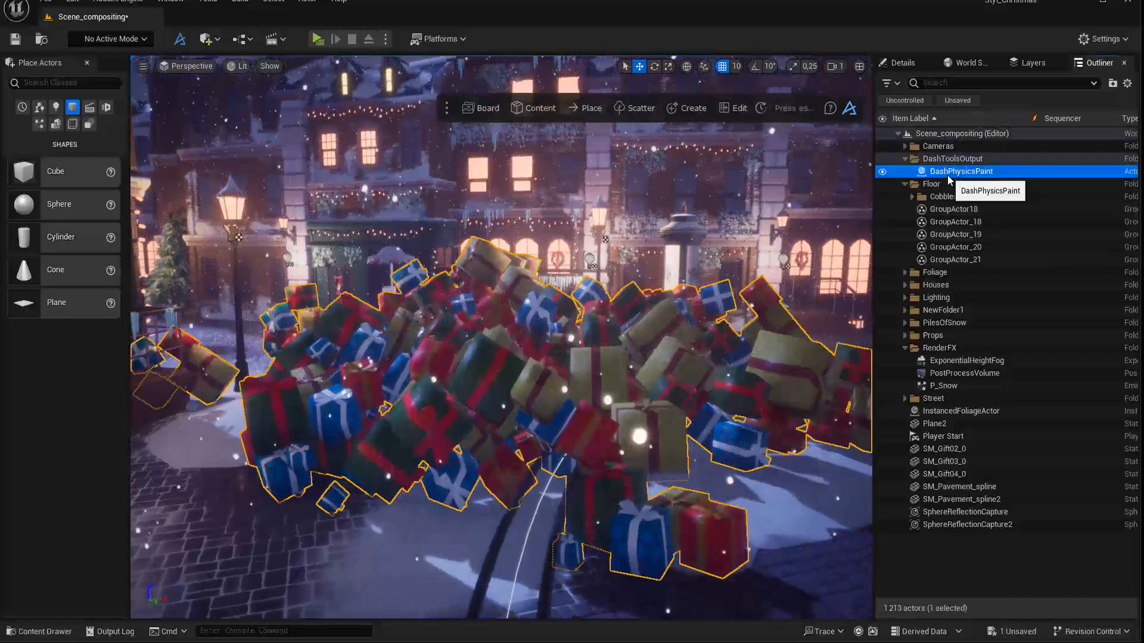
{"action": "key", "text": "Delete"}
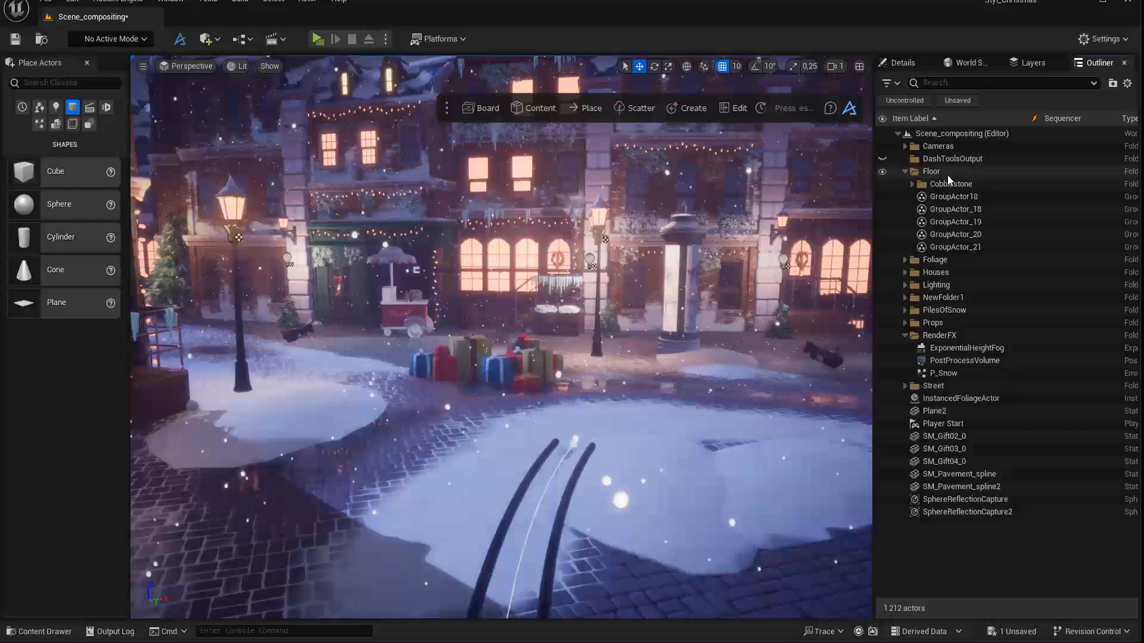
{"action": "left_click", "coordinate": [943, 436]}
{"action": "left_click", "coordinate": [941, 462], "text": "shift"}
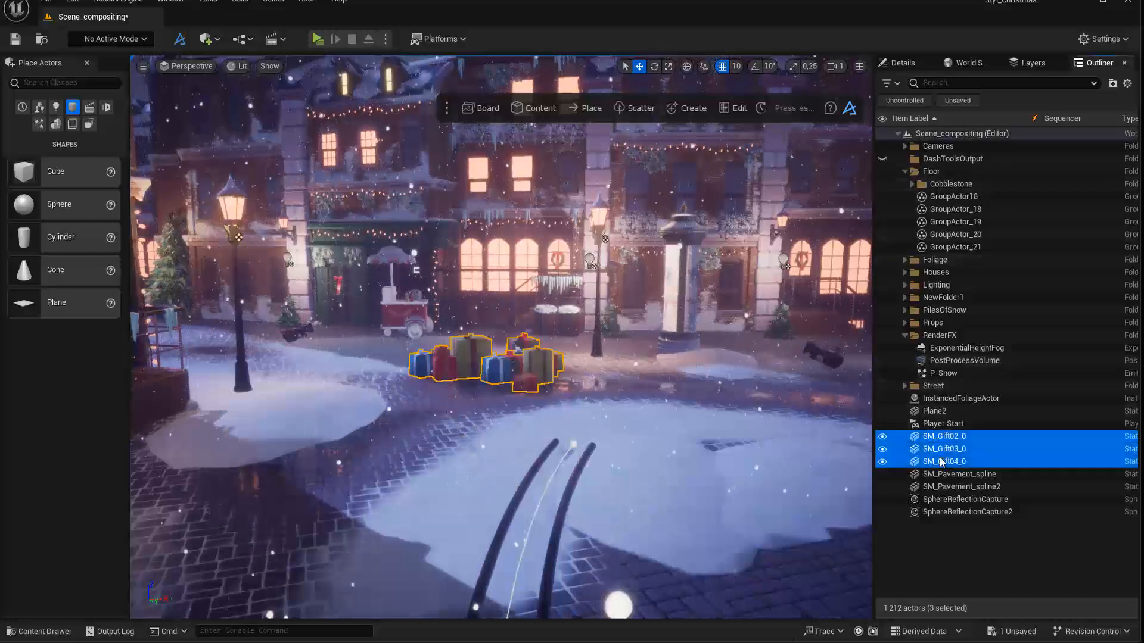
{"action": "key", "text": "Delete"}
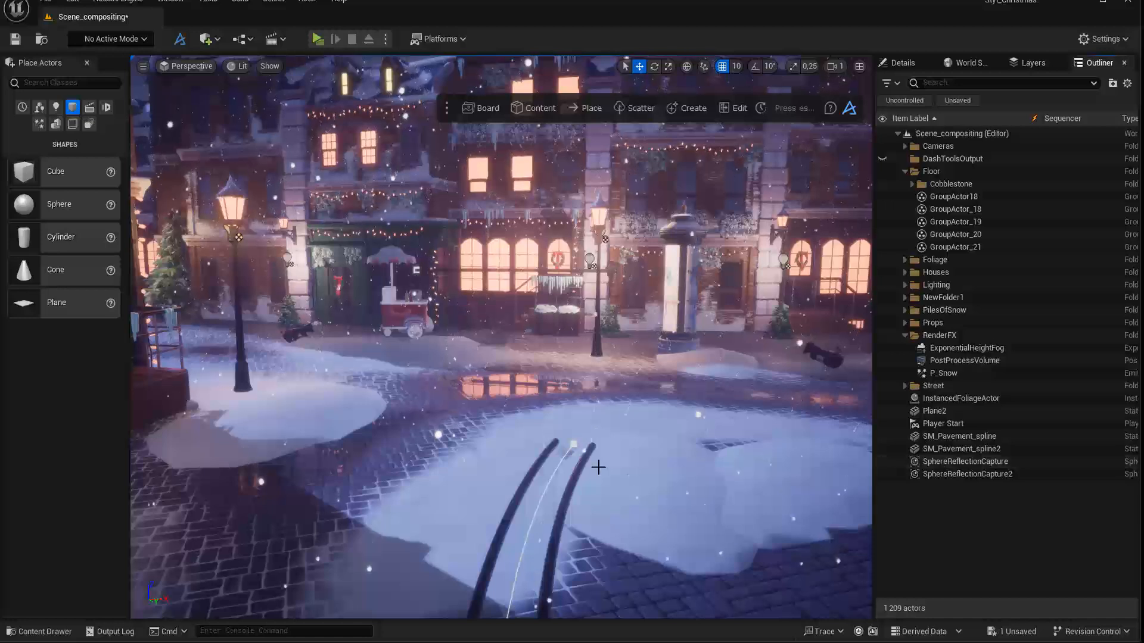
- Select the Plane2 ground plane, switch to Selection Mode and nudge the plane along its vertical axis
{"action": "left_click_drag", "start_coordinate": [603, 462], "coordinate": [773, 475]}
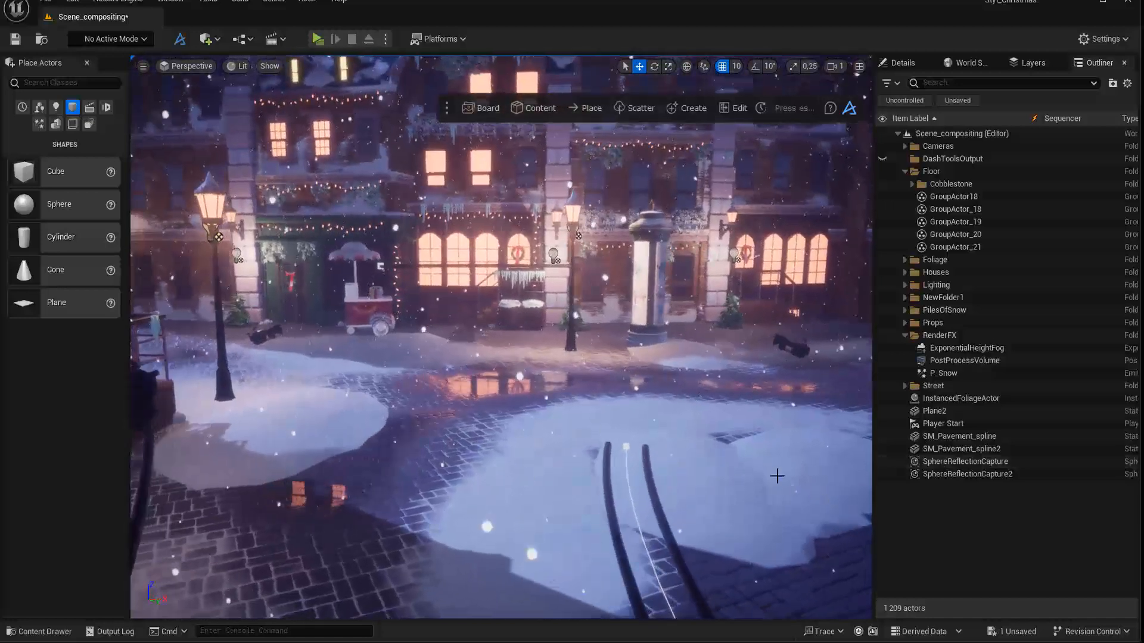
{"action": "left_click", "coordinate": [943, 412]}
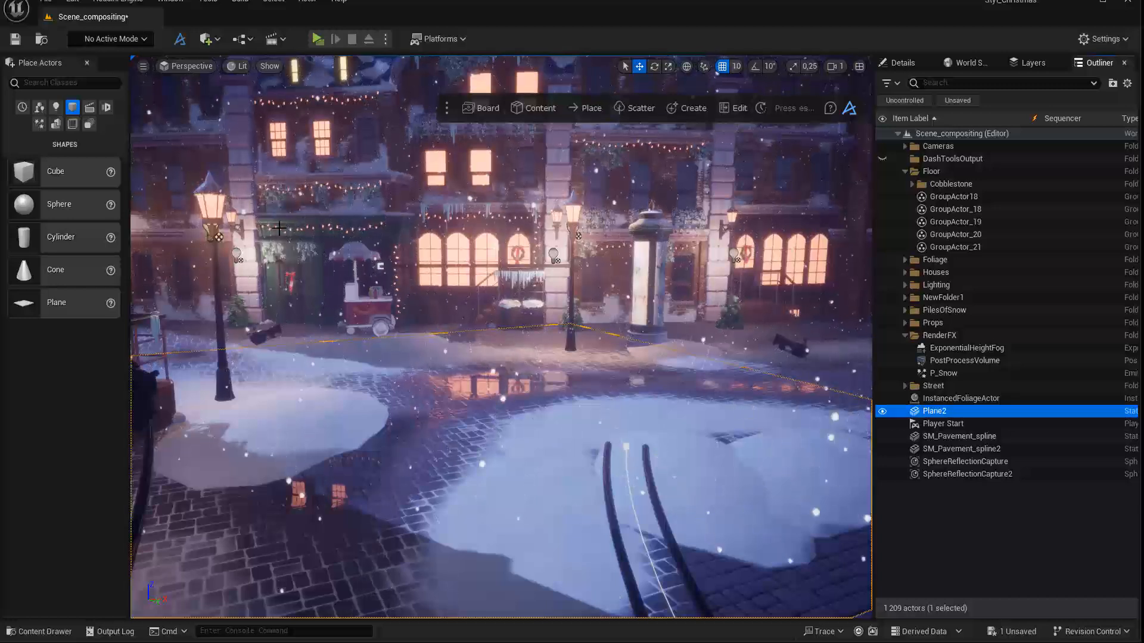
{"action": "left_click", "coordinate": [130, 39]}
{"action": "left_click", "coordinate": [113, 59]}
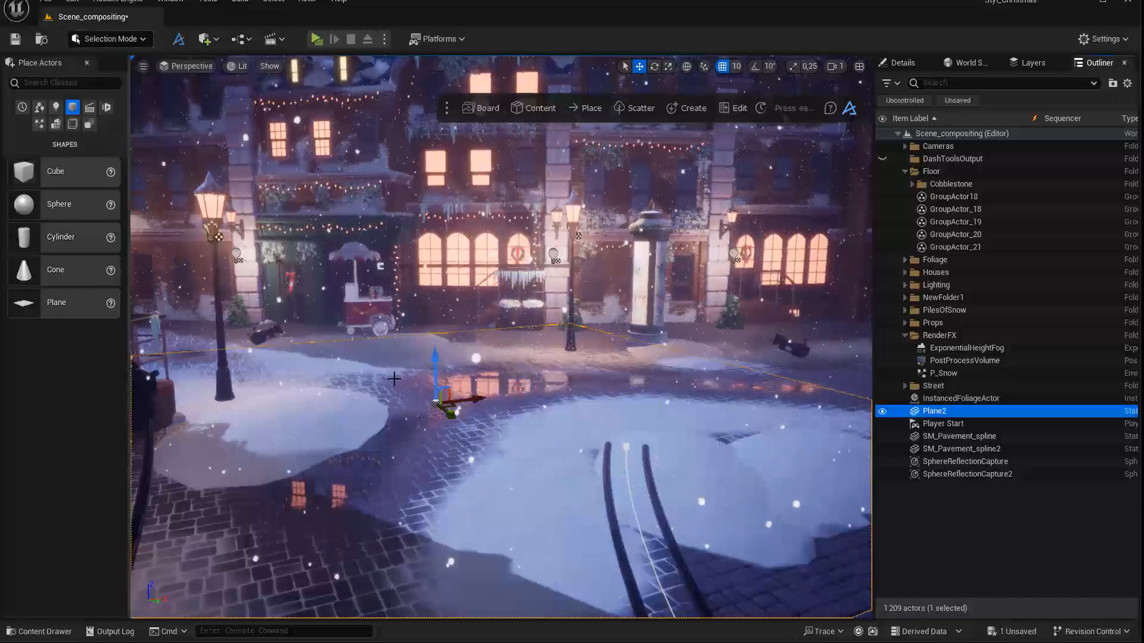
{"action": "left_click_drag", "start_coordinate": [434, 370], "coordinate": [435, 376]}
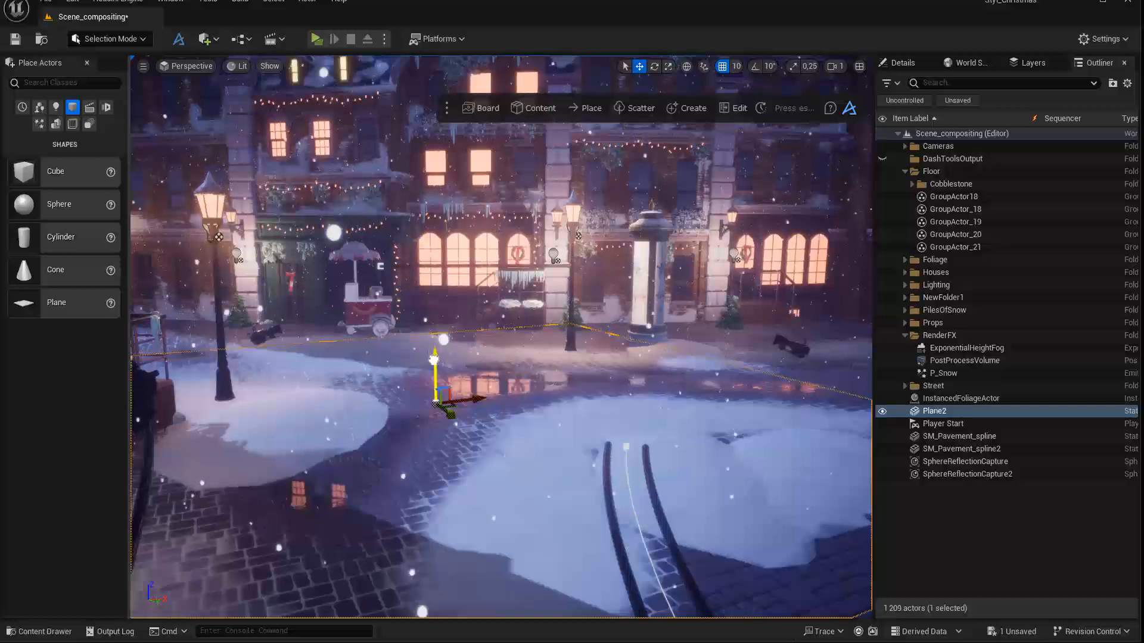
- Open Dash's content browser and position it so the middle of the square stays visible
{"action": "mouse_move", "coordinate": [588, 456]}
{"action": "left_mouse_down", "text": "alt"}
{"action": "mouse_move", "coordinate": [607, 455]}
{"action": "mouse_move", "coordinate": [587, 458]}
{"action": "left_mouse_up", "text": "alt"}
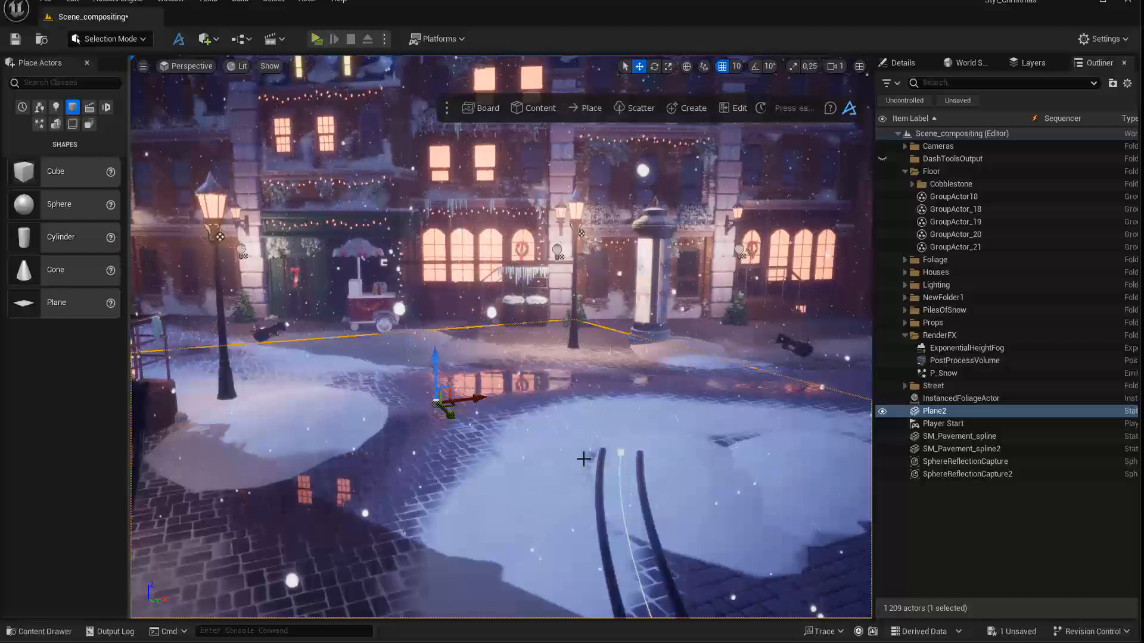
{"action": "left_click_drag", "start_coordinate": [569, 458], "coordinate": [554, 459], "text": "alt"}
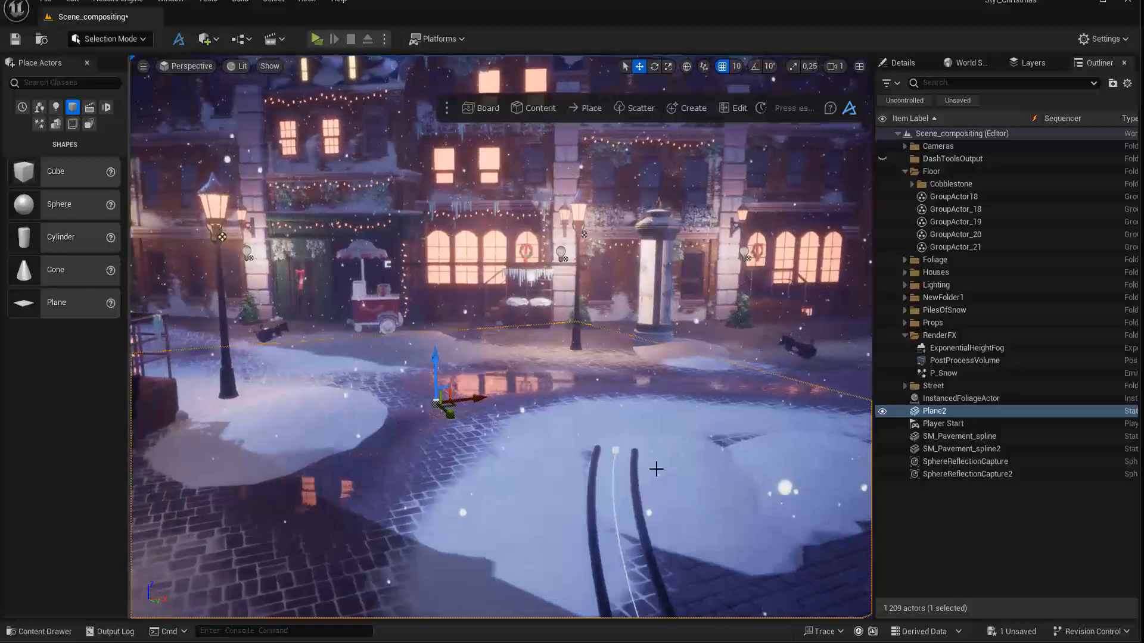
{"action": "left_click_drag", "start_coordinate": [654, 467], "coordinate": [684, 451], "text": "alt"}
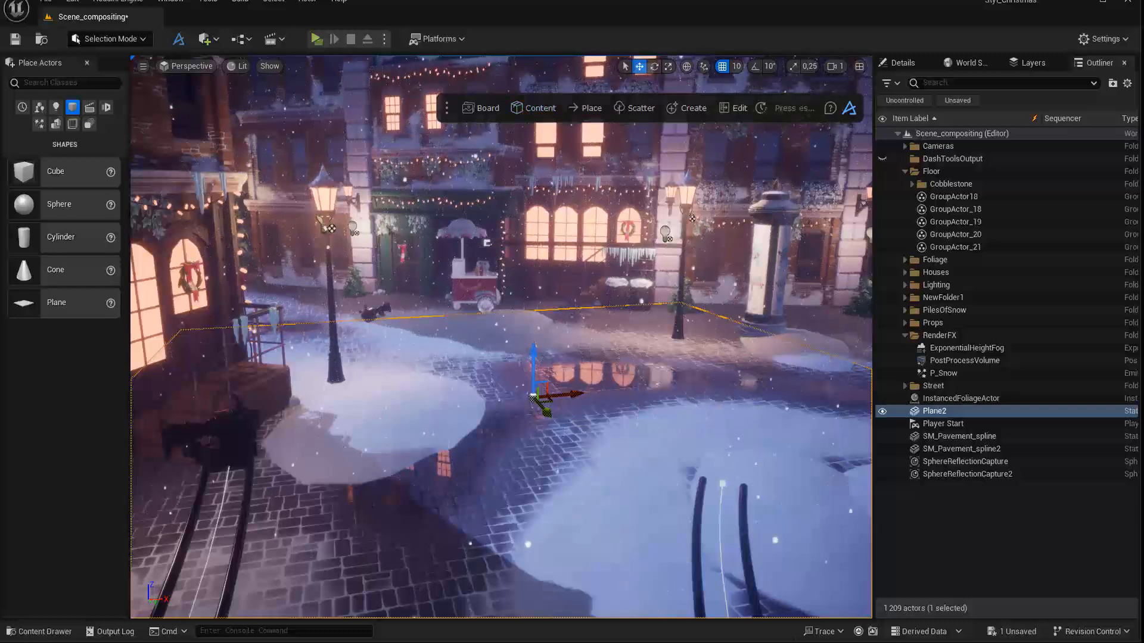
{"action": "left_click", "coordinate": [533, 108]}
{"action": "left_click_drag", "start_coordinate": [989, 84], "coordinate": [230, 145]}
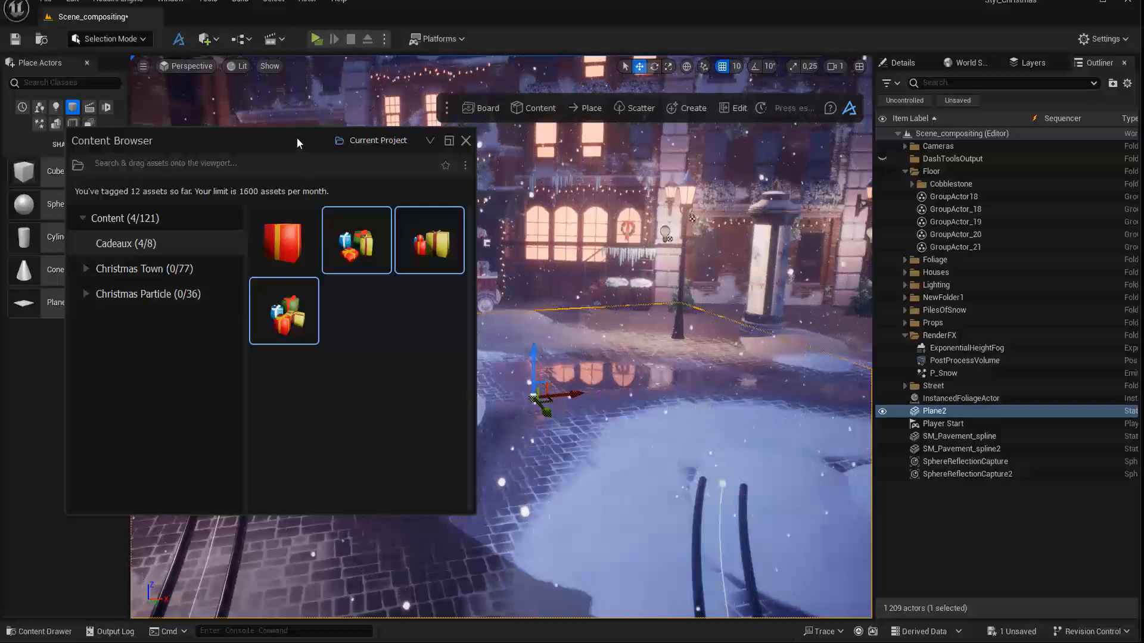
{"action": "left_click_drag", "start_coordinate": [296, 138], "coordinate": [252, 149]}
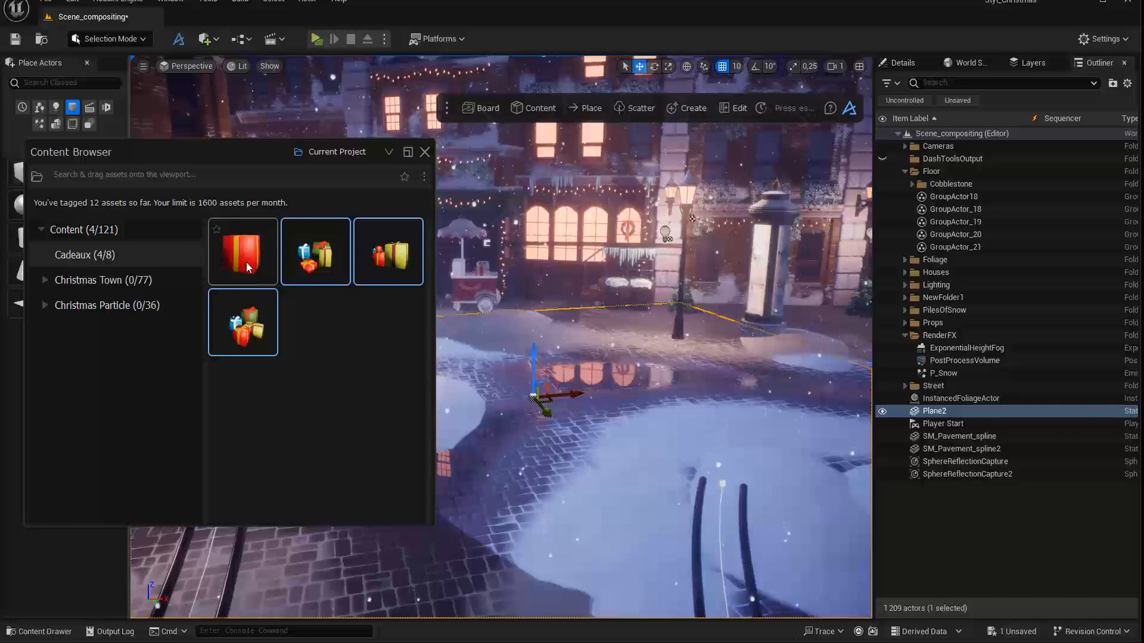
- Check the Christmas Town folder and the list of asset libraries available in the content browser
{"action": "left_click", "coordinate": [67, 281]}
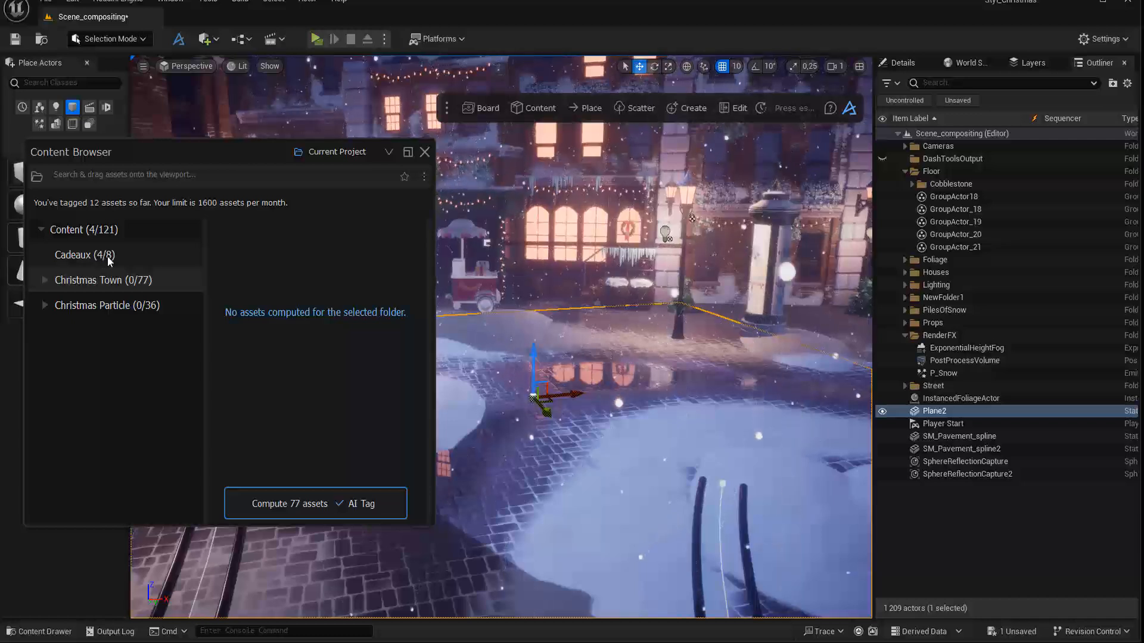
{"action": "left_click", "coordinate": [388, 152]}
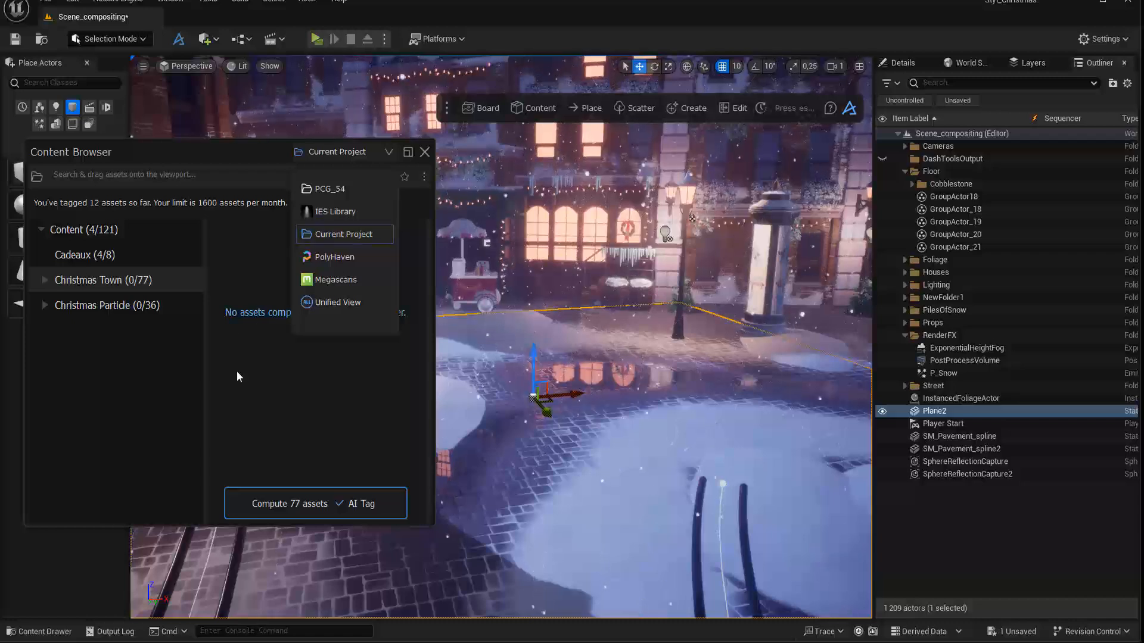
{"action": "left_click", "coordinate": [256, 151]}
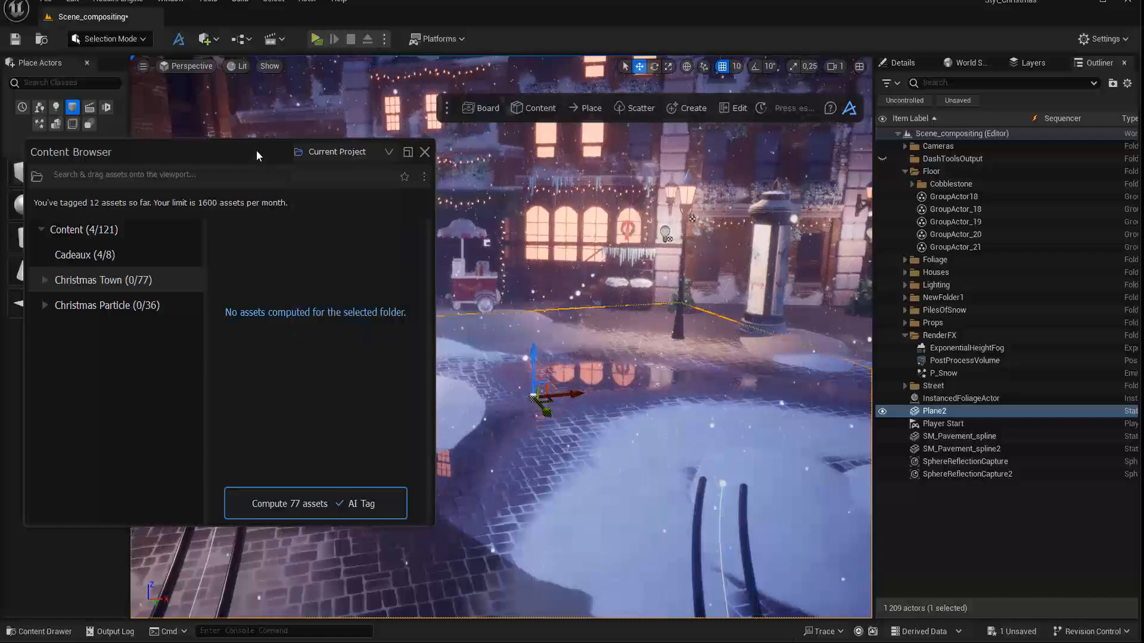
- Place the red gift box from the Cadeaux folder on the wet cobblestones in the middle of the square
{"action": "left_click", "coordinate": [119, 258]}
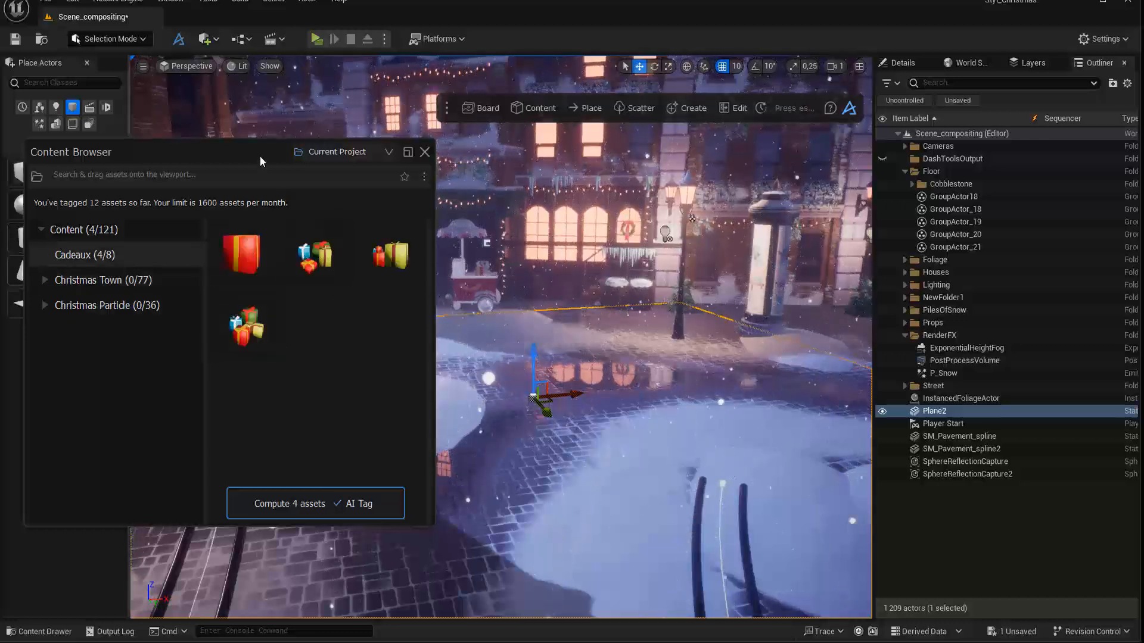
{"action": "left_click_drag", "start_coordinate": [258, 153], "coordinate": [245, 126]}
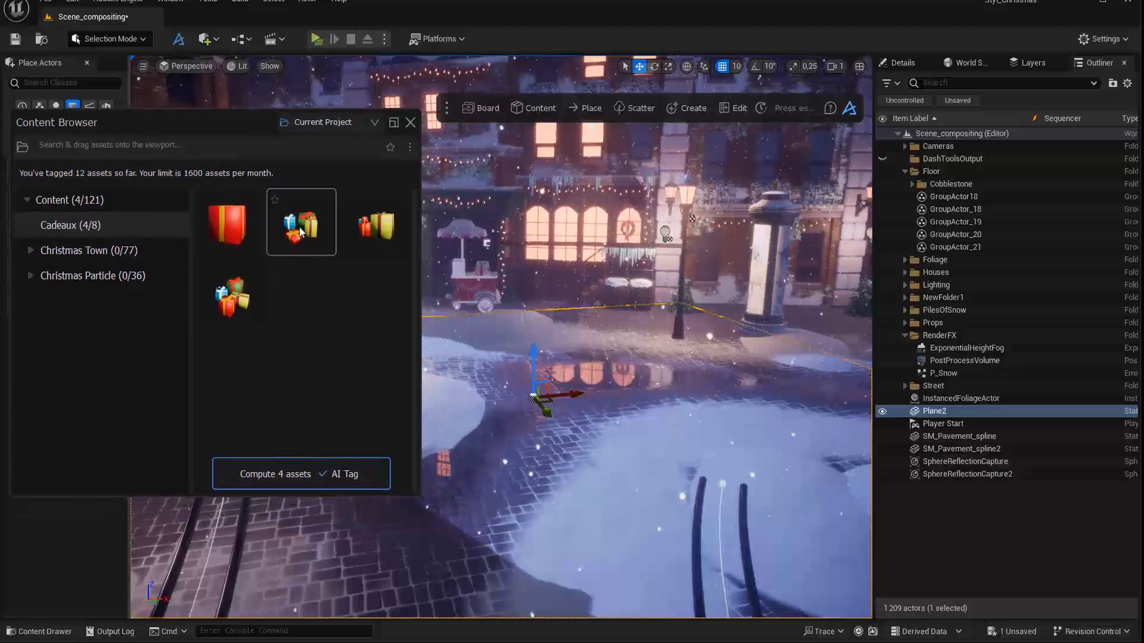
{"action": "left_click", "coordinate": [231, 224]}
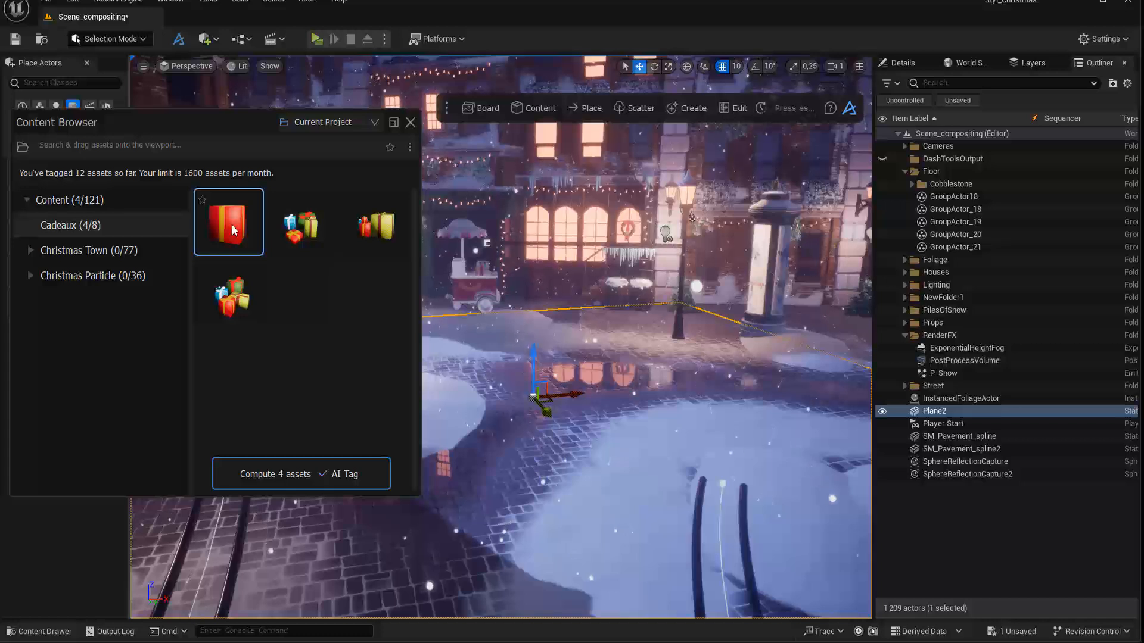
{"action": "left_click_drag", "start_coordinate": [231, 231], "coordinate": [567, 389]}
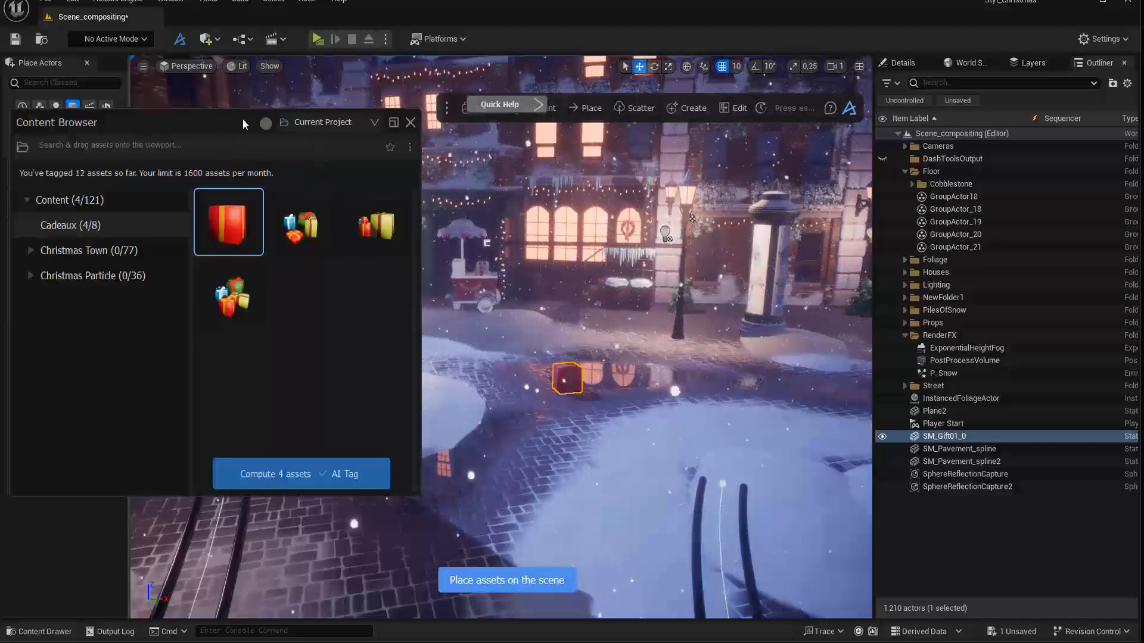
{"action": "left_click_drag", "start_coordinate": [235, 122], "coordinate": [211, 141]}
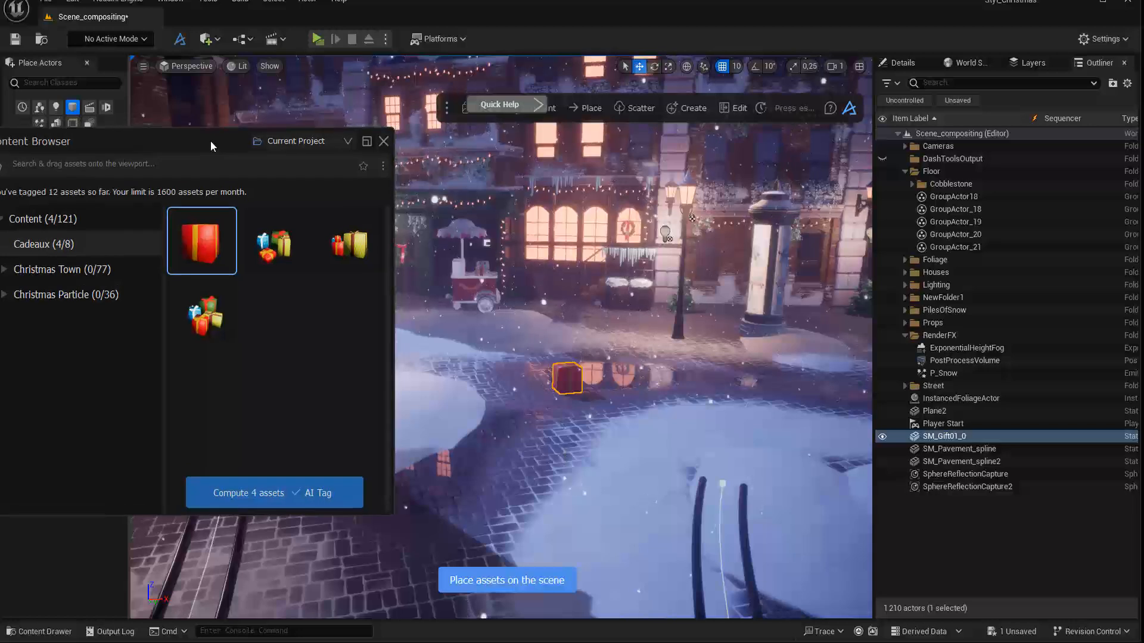
{"action": "left_click_drag", "start_coordinate": [522, 387], "coordinate": [542, 395], "text": "alt"}
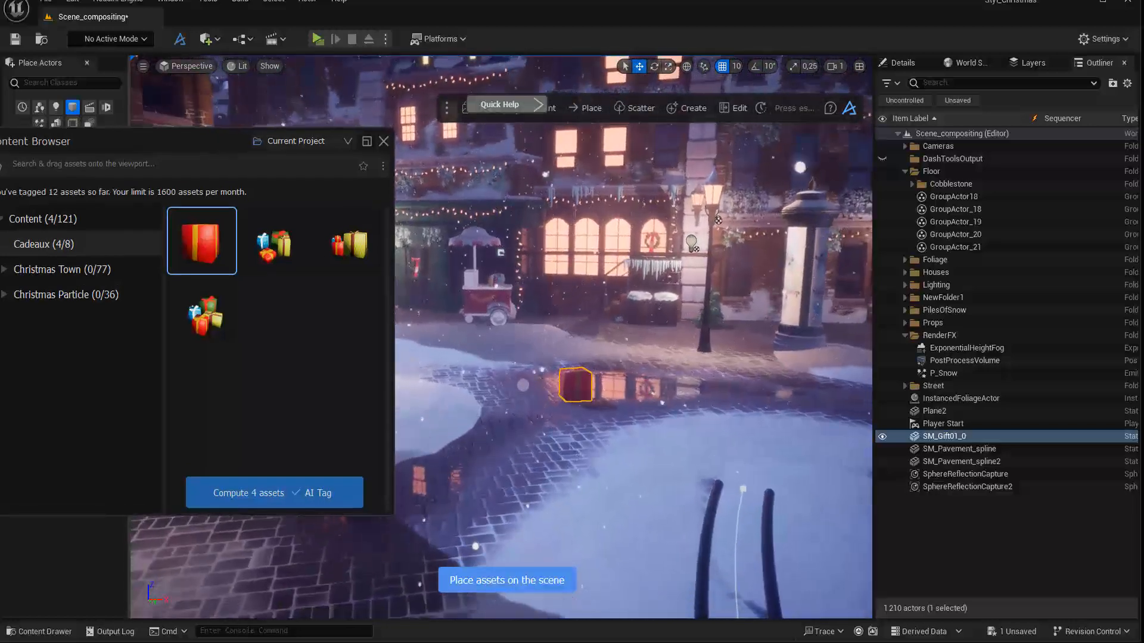
- Open the Surface Scatter tool with the red gift selected and move its settings clear of the gift
{"action": "left_click", "coordinate": [632, 109]}
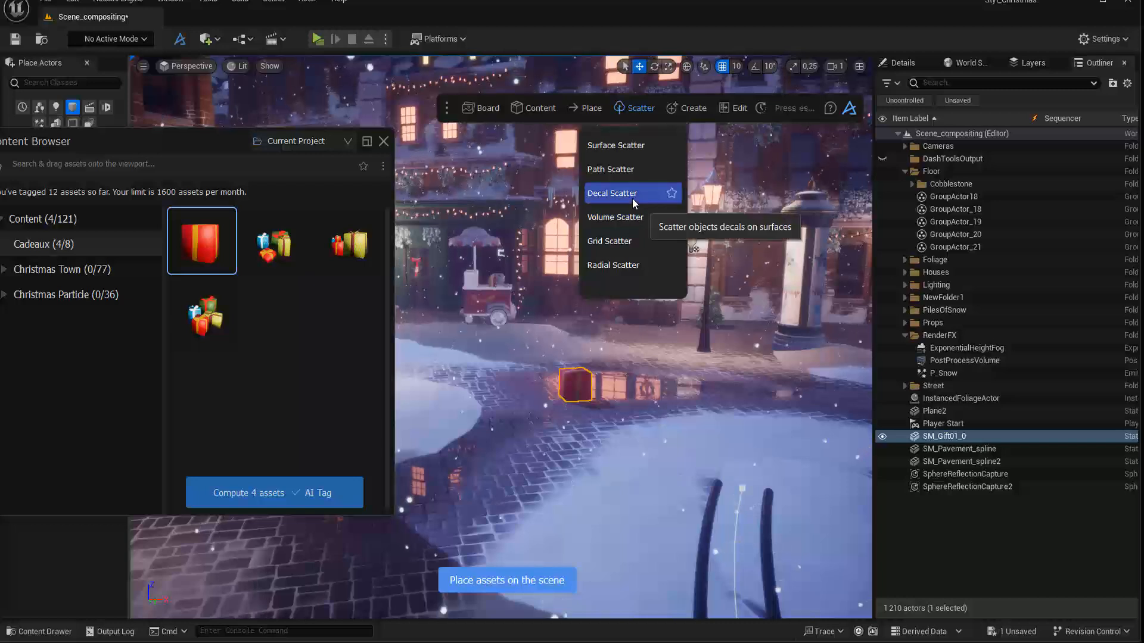
{"action": "left_click", "coordinate": [603, 145]}
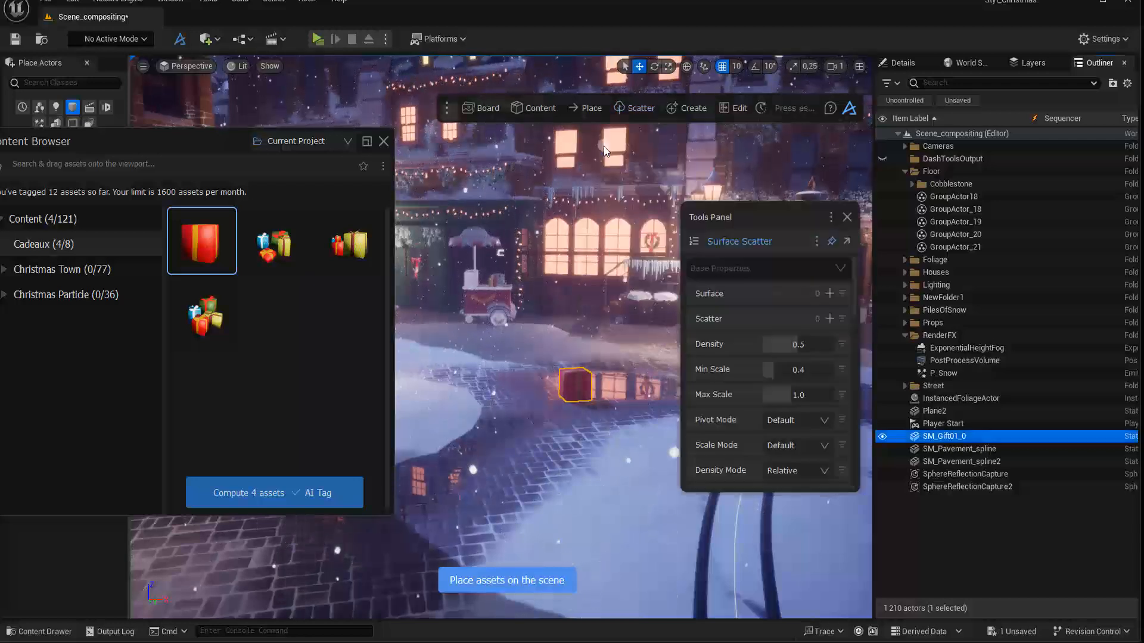
{"action": "left_click_drag", "start_coordinate": [757, 218], "coordinate": [773, 170]}
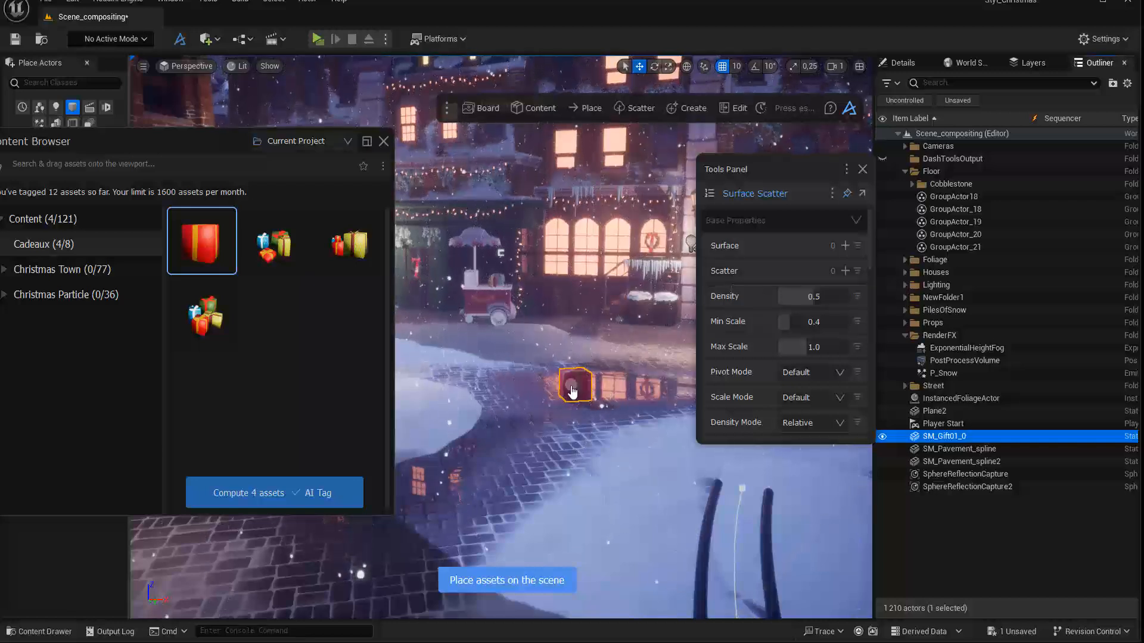
- Assign the red gift as the scattered object and Plane2 as the surface to scatter it on
{"action": "left_click", "coordinate": [844, 272]}
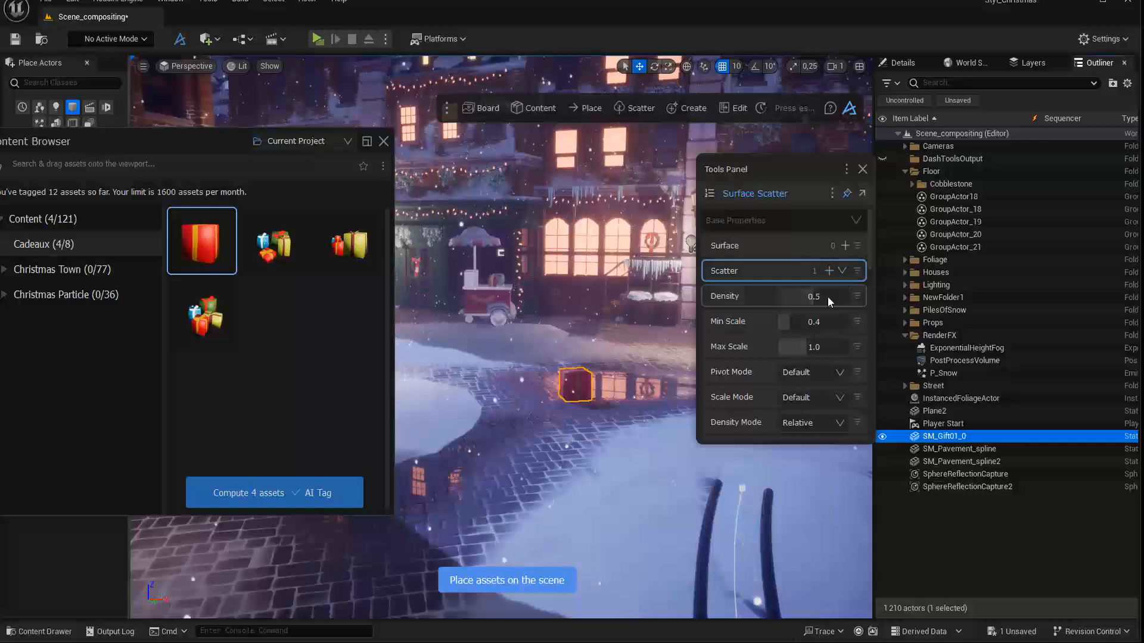
{"action": "left_click", "coordinate": [841, 272]}
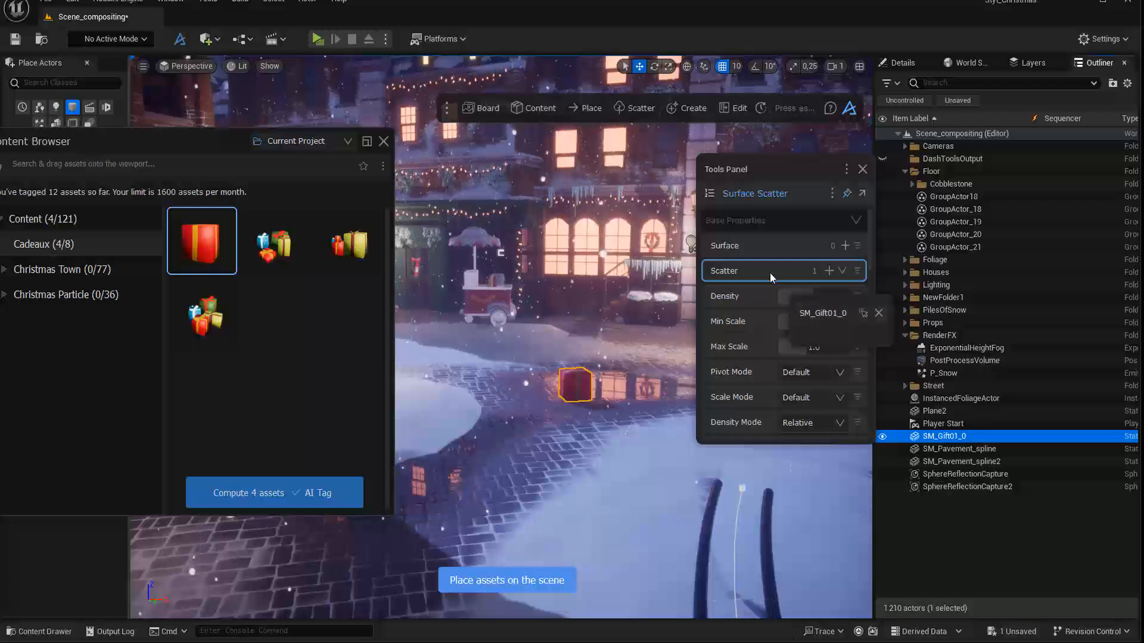
{"action": "left_click", "coordinate": [935, 412]}
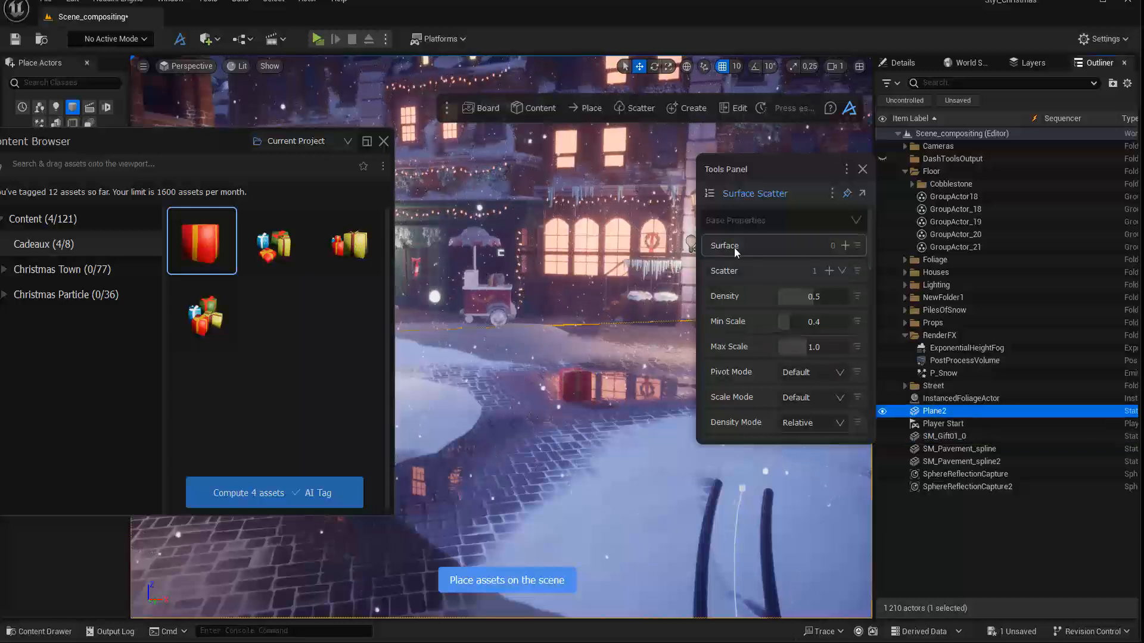
{"action": "left_click", "coordinate": [845, 246]}
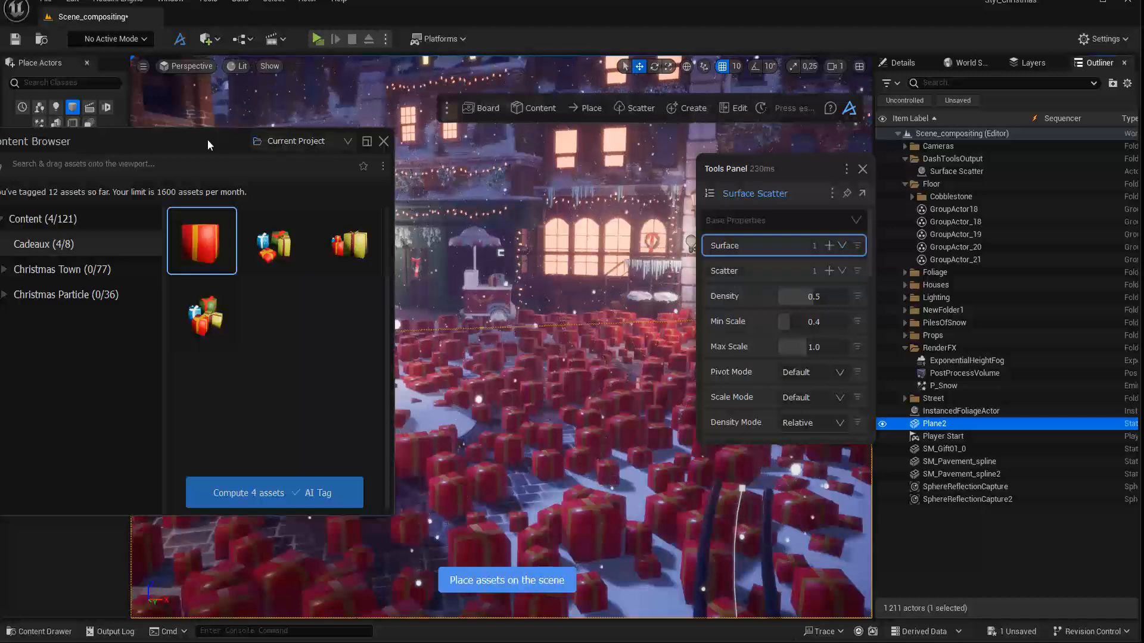
- Hide the content browser and set the gift scatter's density to 0.2
{"action": "left_click_drag", "start_coordinate": [208, 139], "coordinate": [196, 88]}
{"action": "right_click_drag", "start_coordinate": [486, 370], "coordinate": [507, 363]}
{"action": "key", "text": "ctrl+space"}
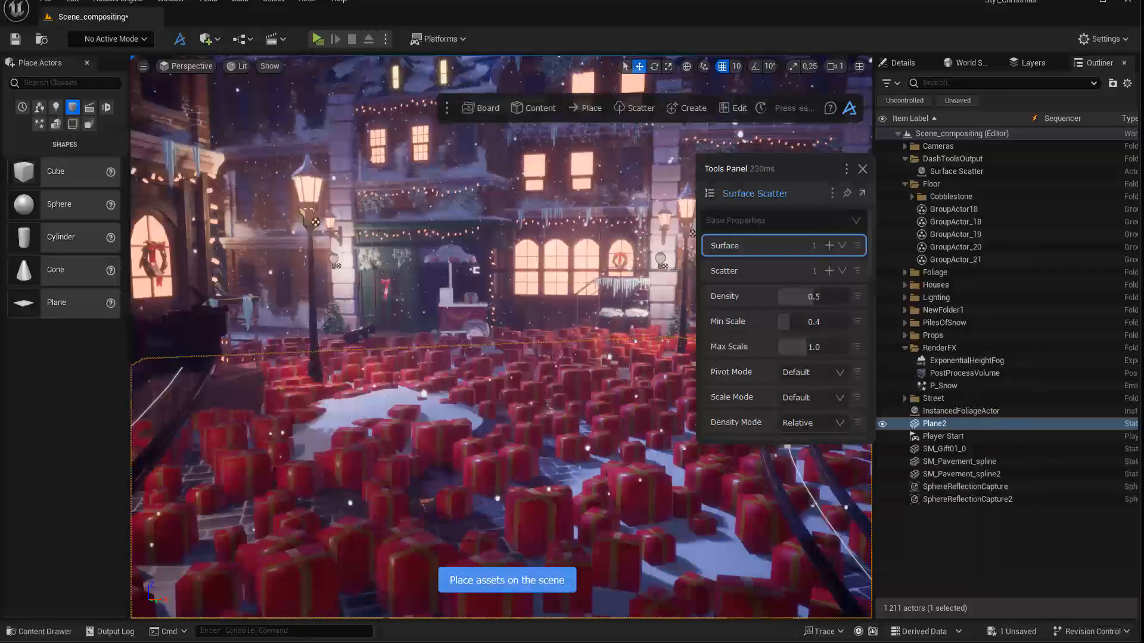
{"action": "right_click_drag", "start_coordinate": [534, 432], "coordinate": [560, 400]}
{"action": "right_click_drag", "start_coordinate": [568, 455], "coordinate": [568, 455]}
{"action": "left_click_drag", "start_coordinate": [793, 170], "coordinate": [789, 159]}
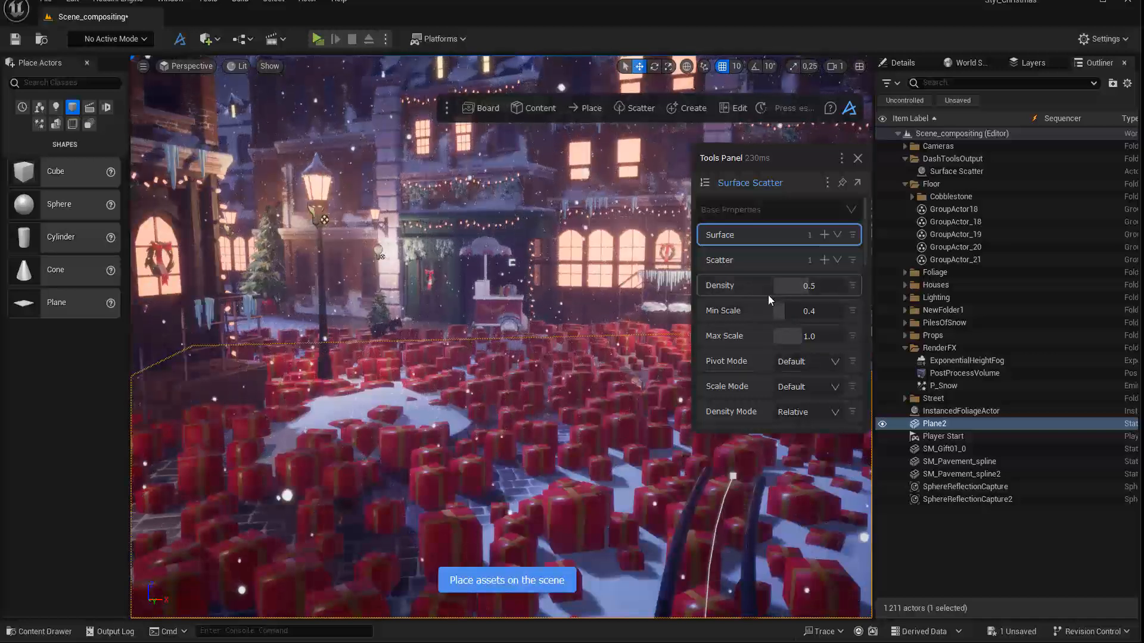
{"action": "left_click", "coordinate": [808, 287]}
{"action": "type", "text": "0.2"}
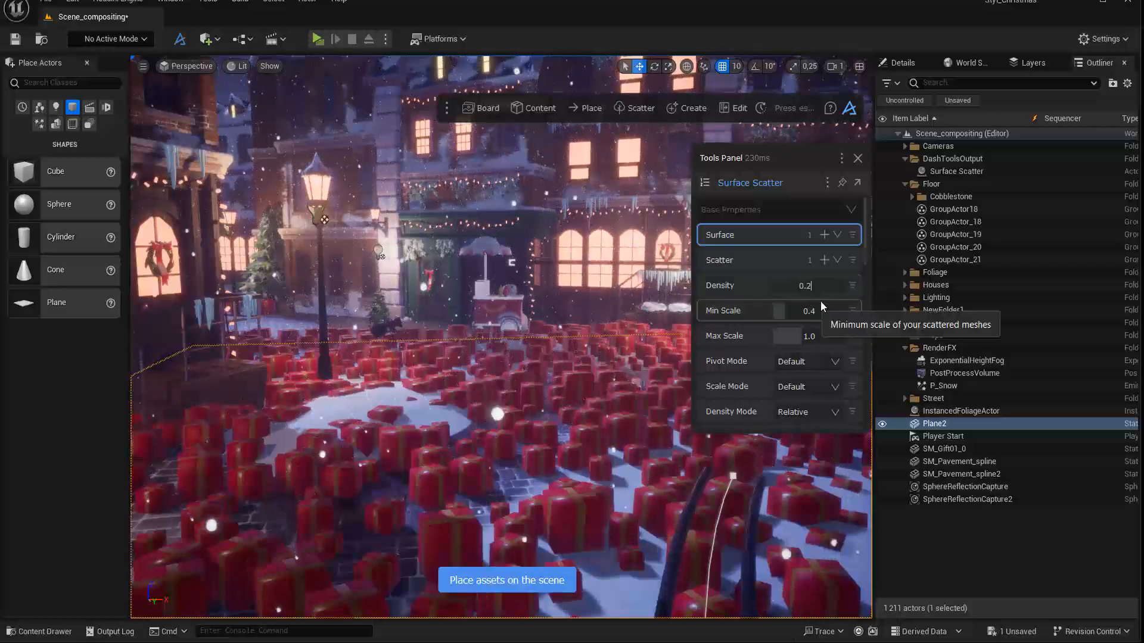
{"action": "key", "text": "Return"}
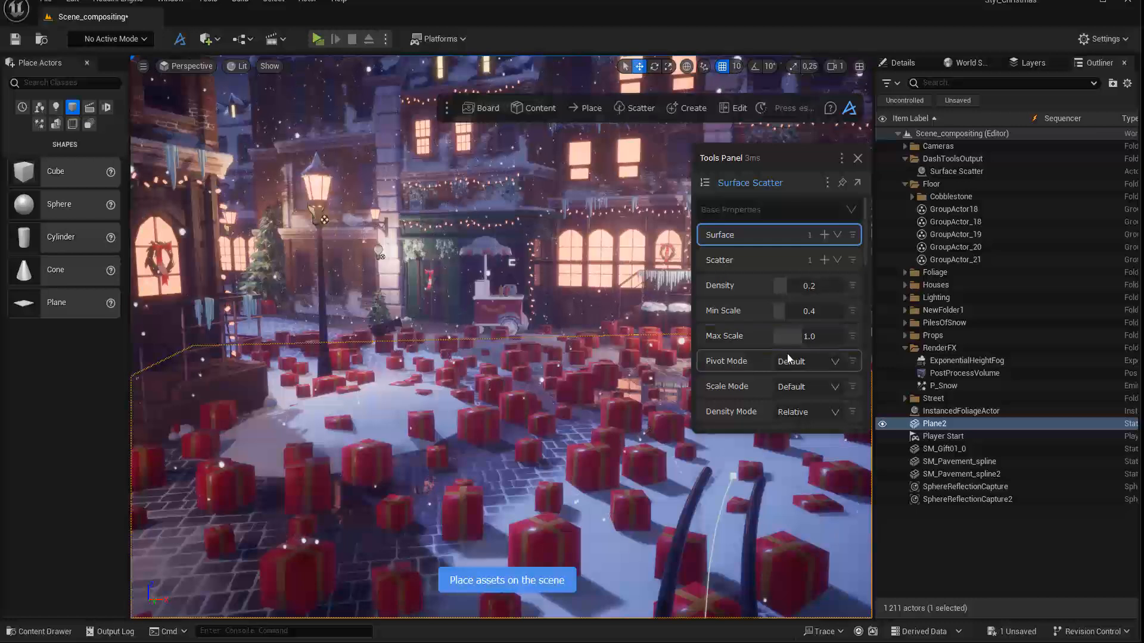
- Review the base scatter properties and set the Noise Scale of the gifts to 2.0
{"action": "scroll", "coordinate": [770, 369], "scroll_direction": "down", "scroll_amount": 3}
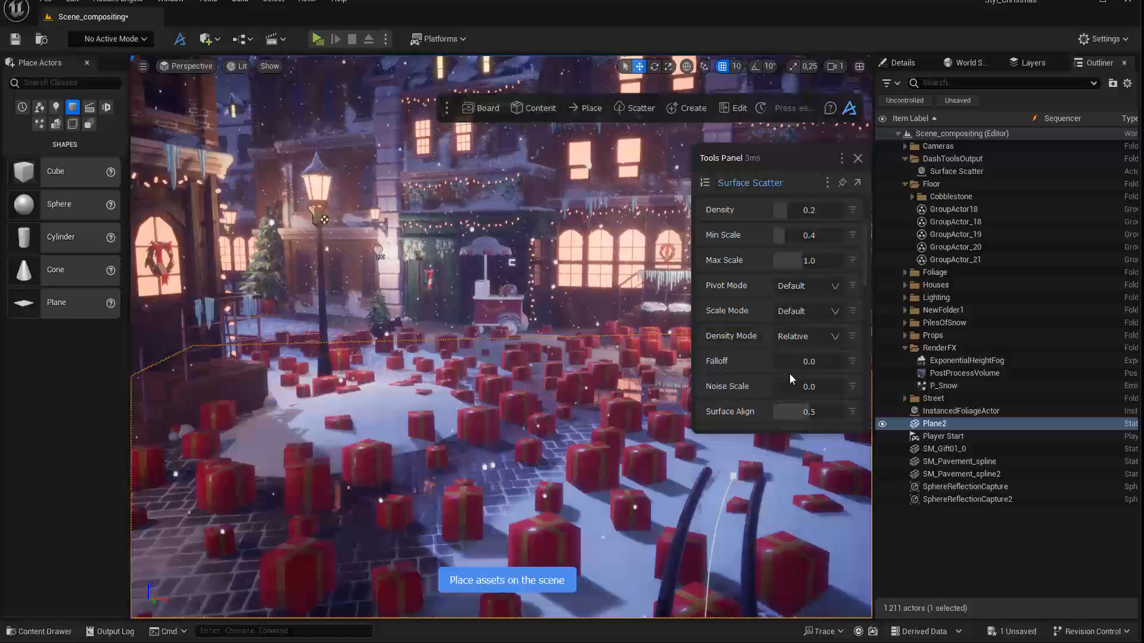
{"action": "scroll", "coordinate": [789, 376], "scroll_direction": "down", "scroll_amount": 2}
{"action": "scroll", "coordinate": [789, 373], "scroll_direction": "down", "scroll_amount": 4}
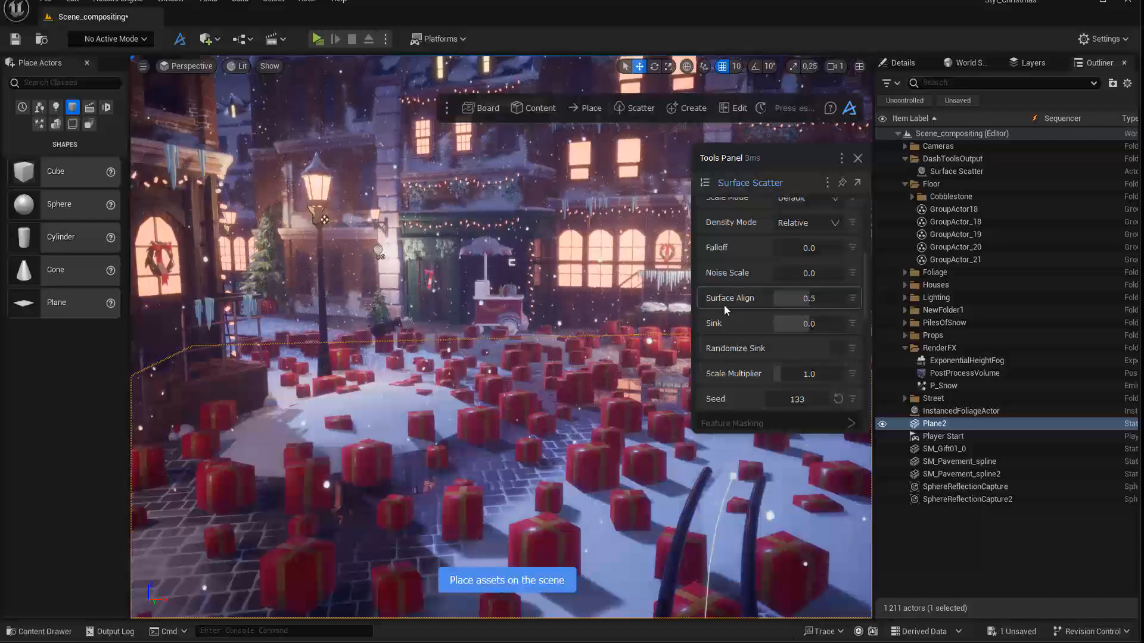
{"action": "scroll", "coordinate": [728, 307], "scroll_direction": "down", "scroll_amount": 2}
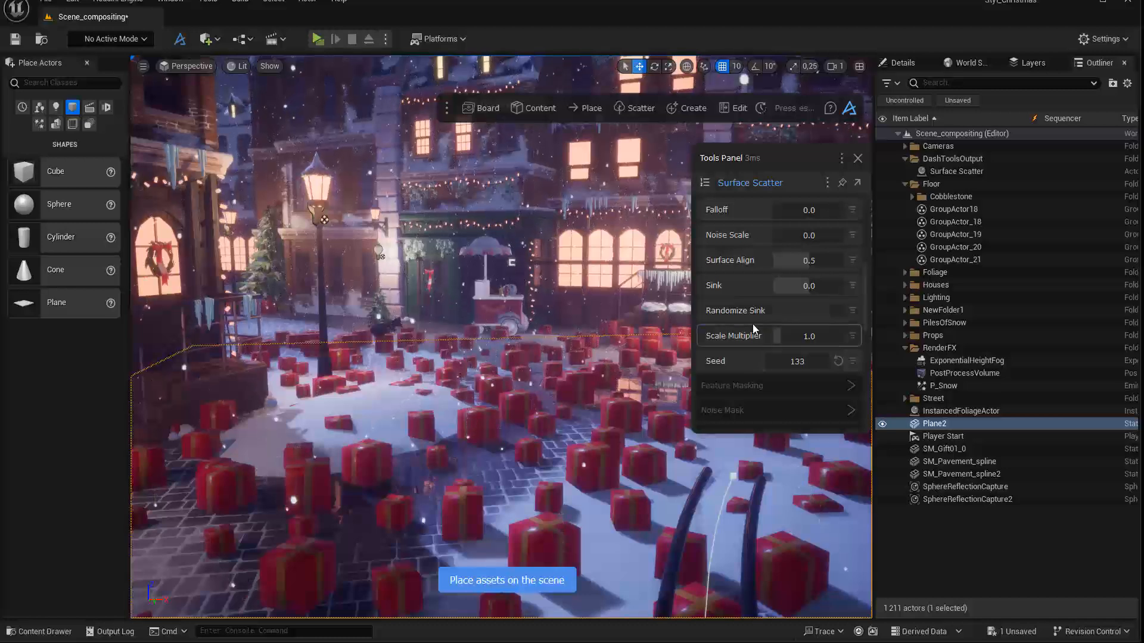
{"action": "scroll", "coordinate": [752, 322], "scroll_direction": "up", "scroll_amount": 4}
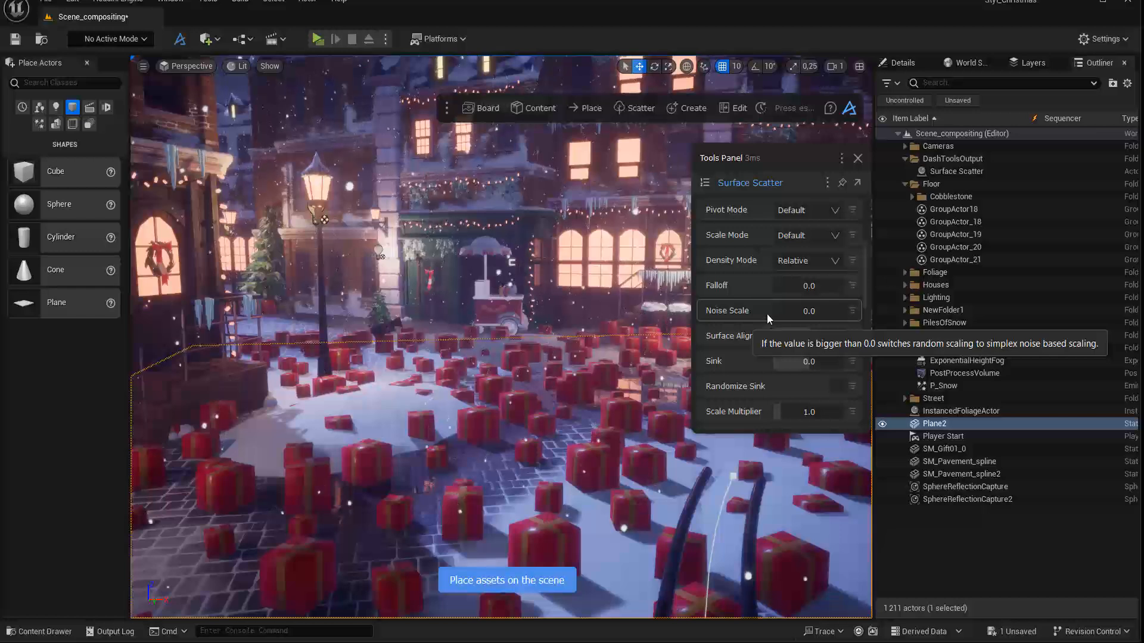
{"action": "scroll", "coordinate": [754, 307], "scroll_direction": "up", "scroll_amount": 1}
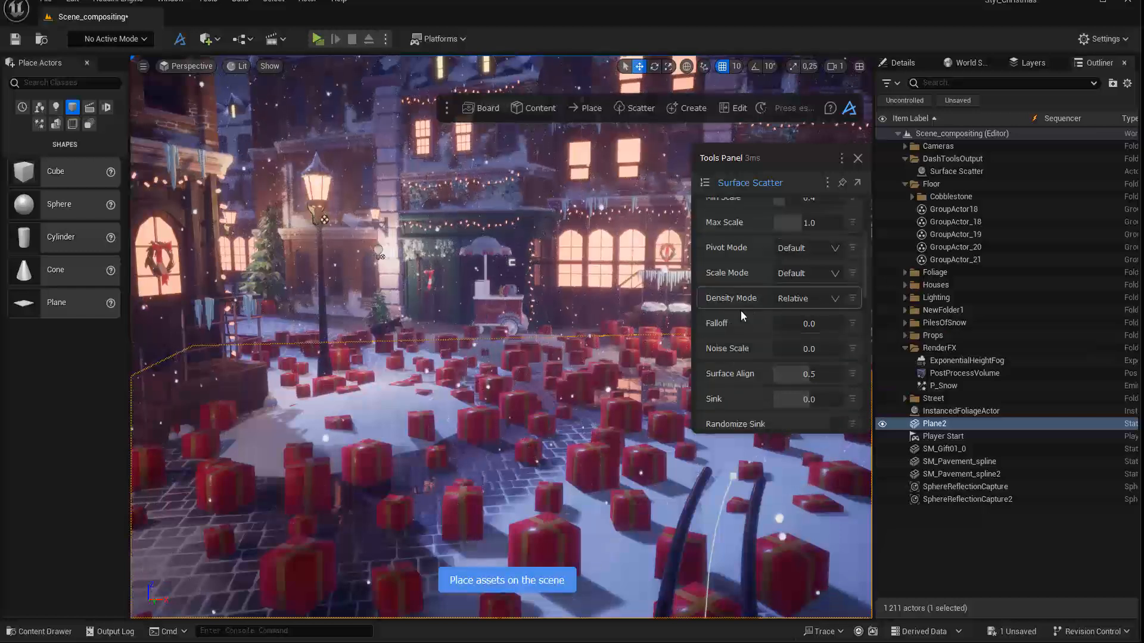
{"action": "mouse_move", "coordinate": [544, 449]}
{"action": "left_mouse_down", "text": "alt"}
{"action": "mouse_move", "coordinate": [602, 456]}
{"action": "mouse_move", "coordinate": [605, 445]}
{"action": "mouse_move", "coordinate": [554, 449]}
{"action": "mouse_move", "coordinate": [542, 439]}
{"action": "left_mouse_up", "text": "alt"}
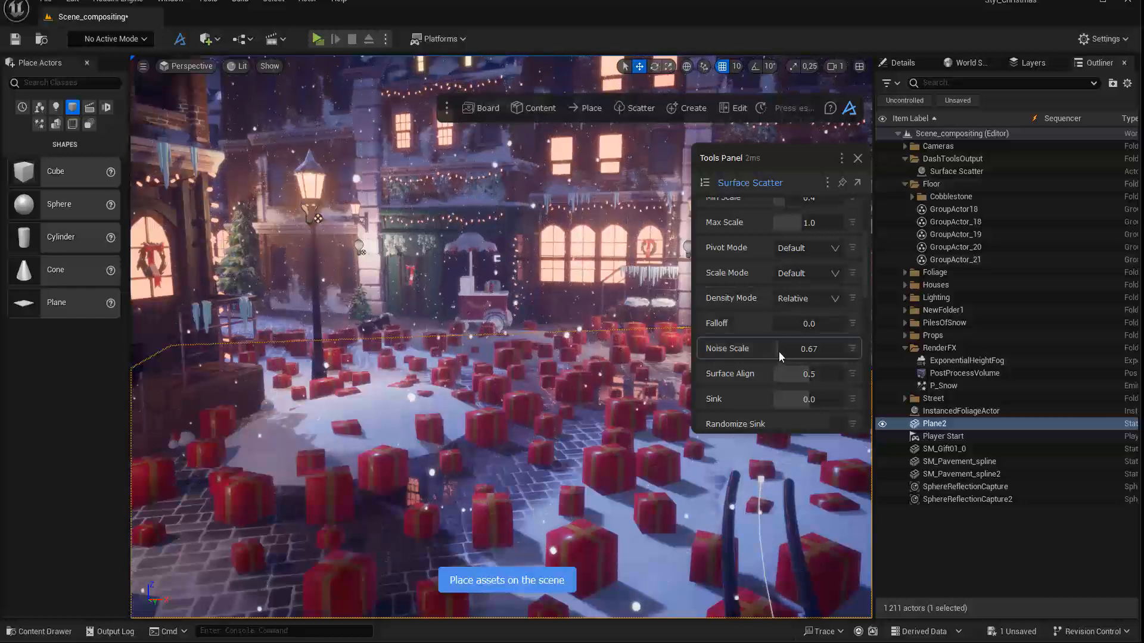
{"action": "left_click_drag", "start_coordinate": [778, 351], "coordinate": [788, 353]}
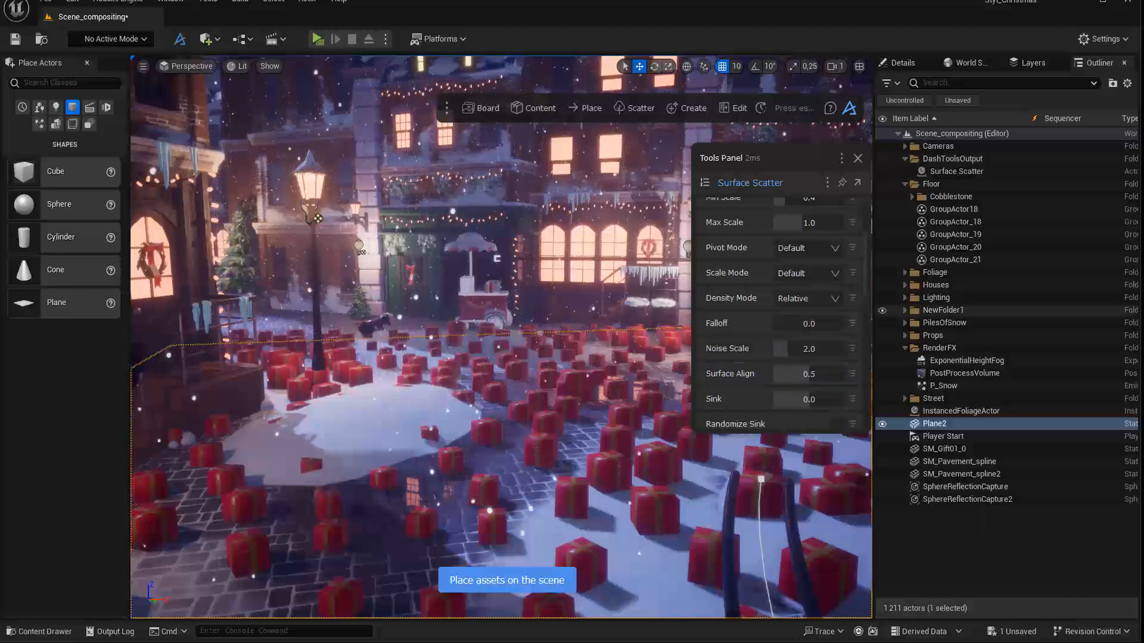
- Set the scatter seed to 9345 to rearrange the gifts
{"action": "scroll", "coordinate": [825, 361], "scroll_direction": "down", "scroll_amount": 3}
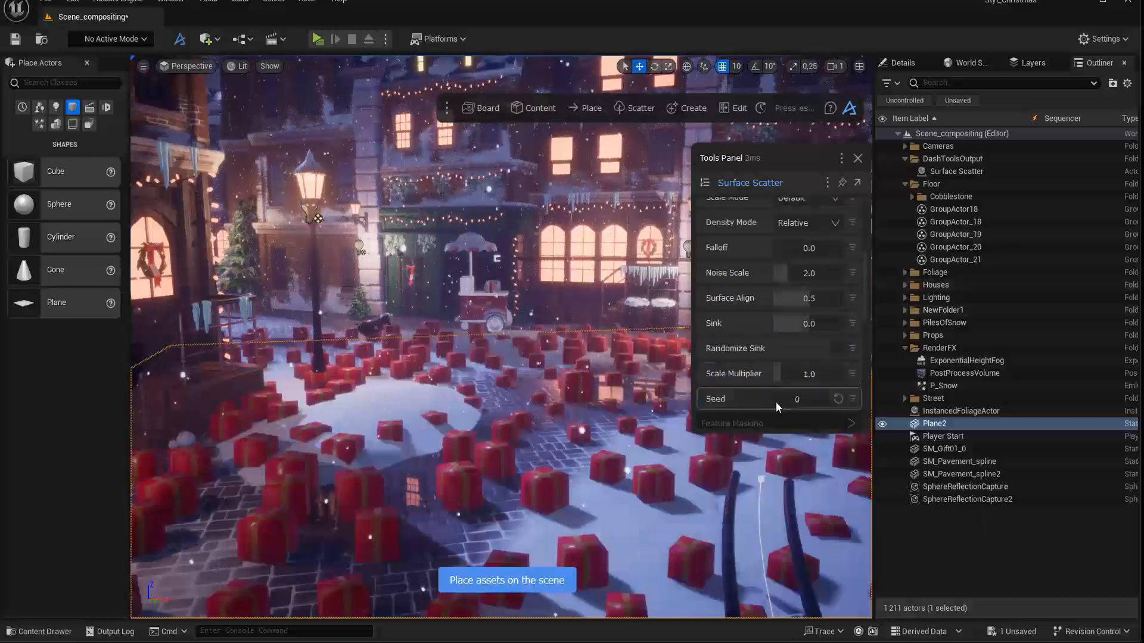
{"action": "left_click_drag", "start_coordinate": [767, 401], "coordinate": [770, 406]}
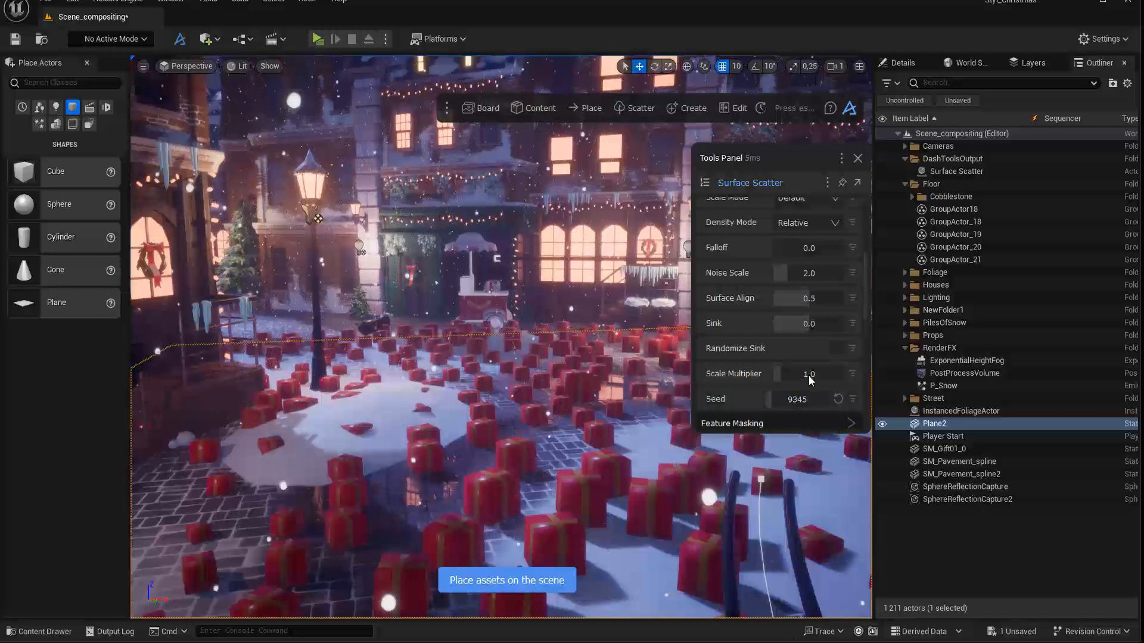
{"action": "left_click_drag", "start_coordinate": [785, 160], "coordinate": [784, 145]}
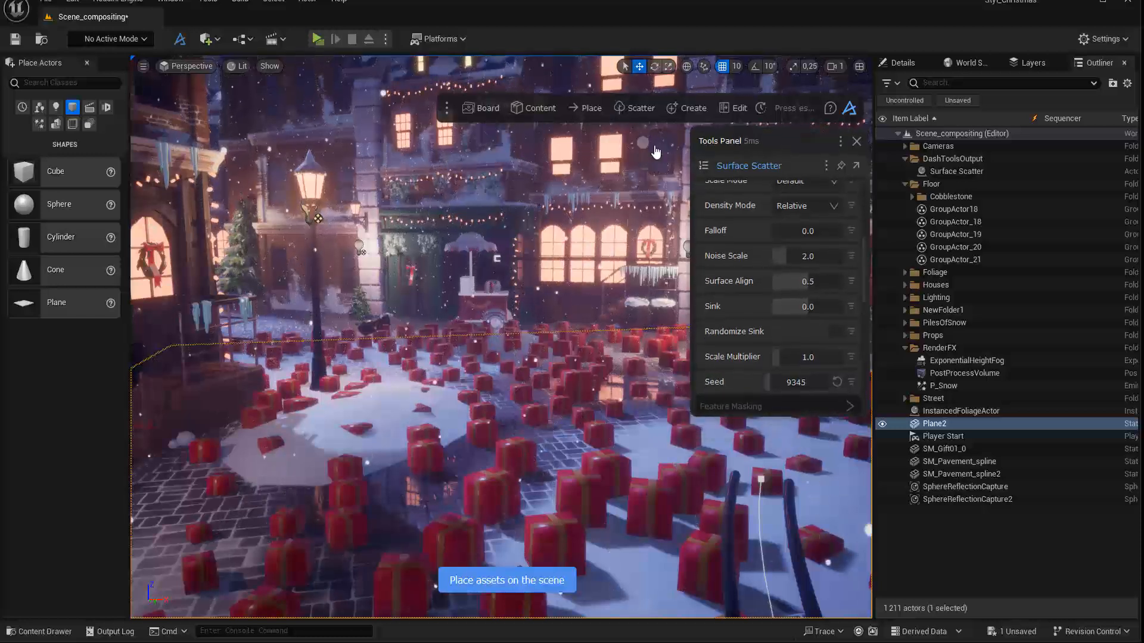
- Enlarge a sphere placed on the snow patch near the lamp post and add it to the Proximity Mask objects
{"action": "left_click", "coordinate": [849, 405]}
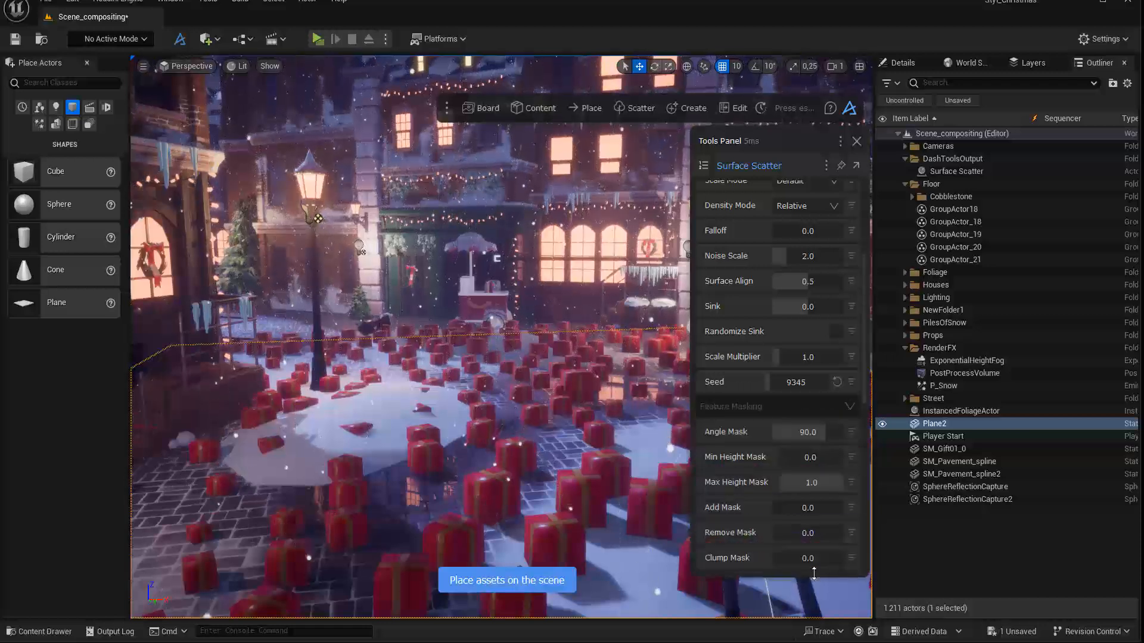
{"action": "left_click", "coordinate": [849, 407]}
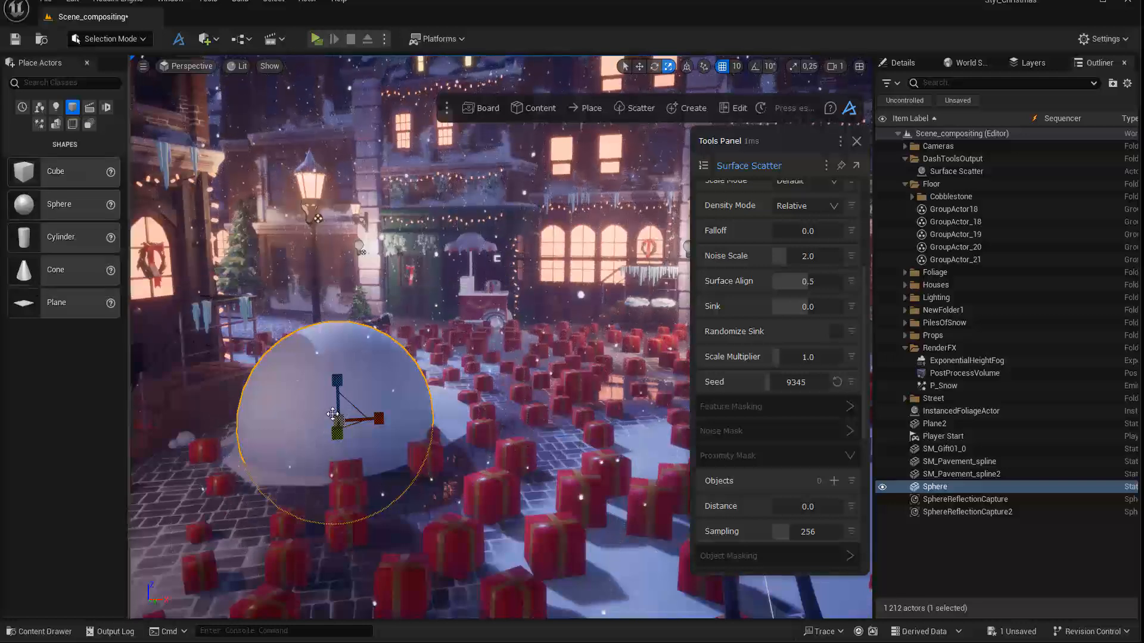
{"action": "mouse_move", "coordinate": [337, 417]}
{"action": "left_mouse_down"}
{"action": "mouse_move", "coordinate": [344, 411]}
{"action": "mouse_move", "coordinate": [327, 426]}
{"action": "mouse_move", "coordinate": [342, 413]}
{"action": "left_mouse_up"}
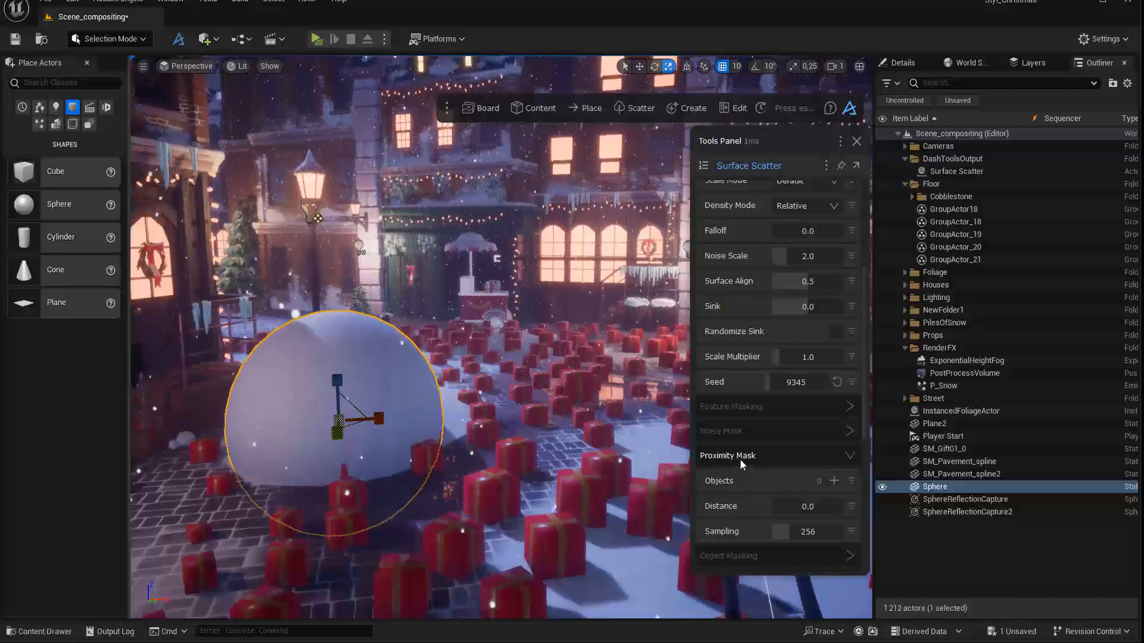
{"action": "left_click", "coordinate": [833, 481]}
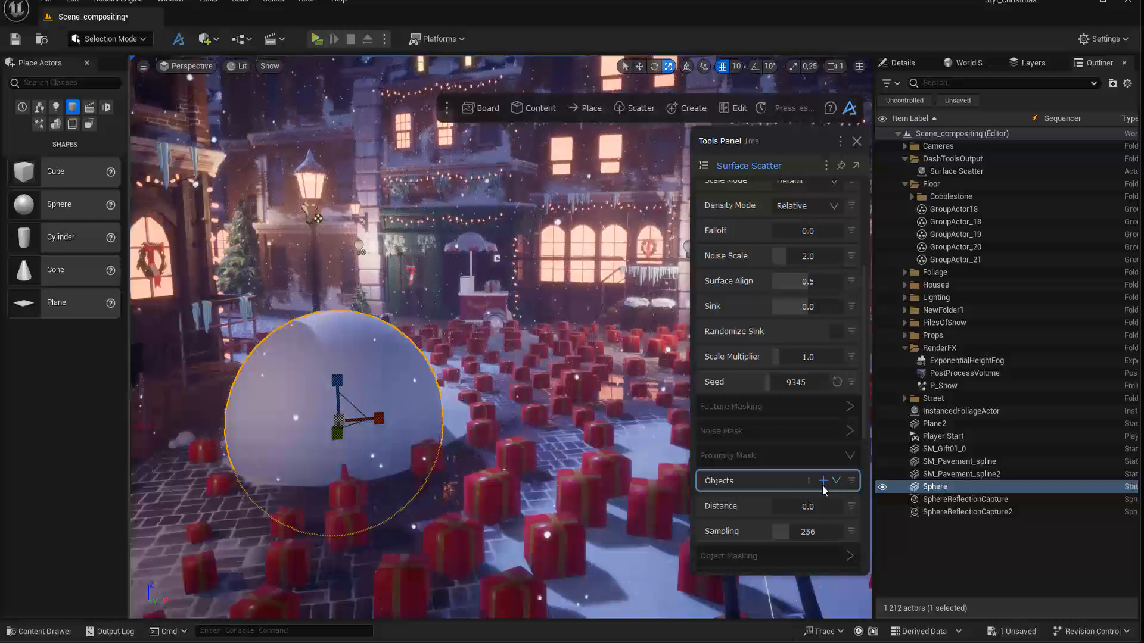
- Hide the sphere and set the Proximity Mask distance to 466.67 to clear gifts from the snow patch
{"action": "left_click", "coordinate": [882, 487]}
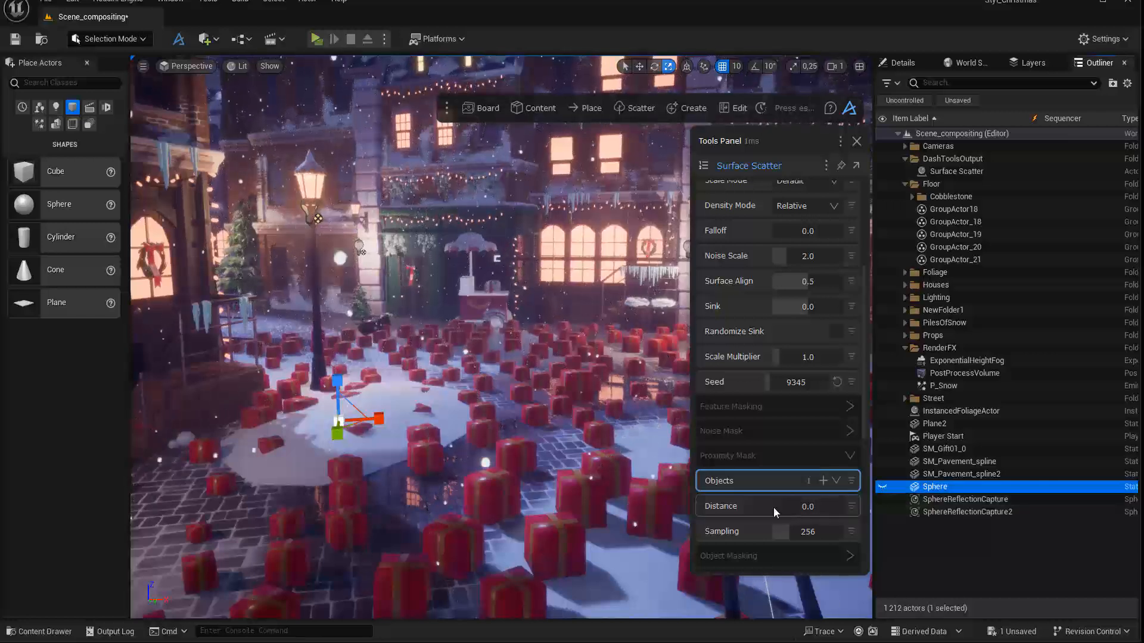
{"action": "left_click_drag", "start_coordinate": [776, 505], "coordinate": [802, 507]}
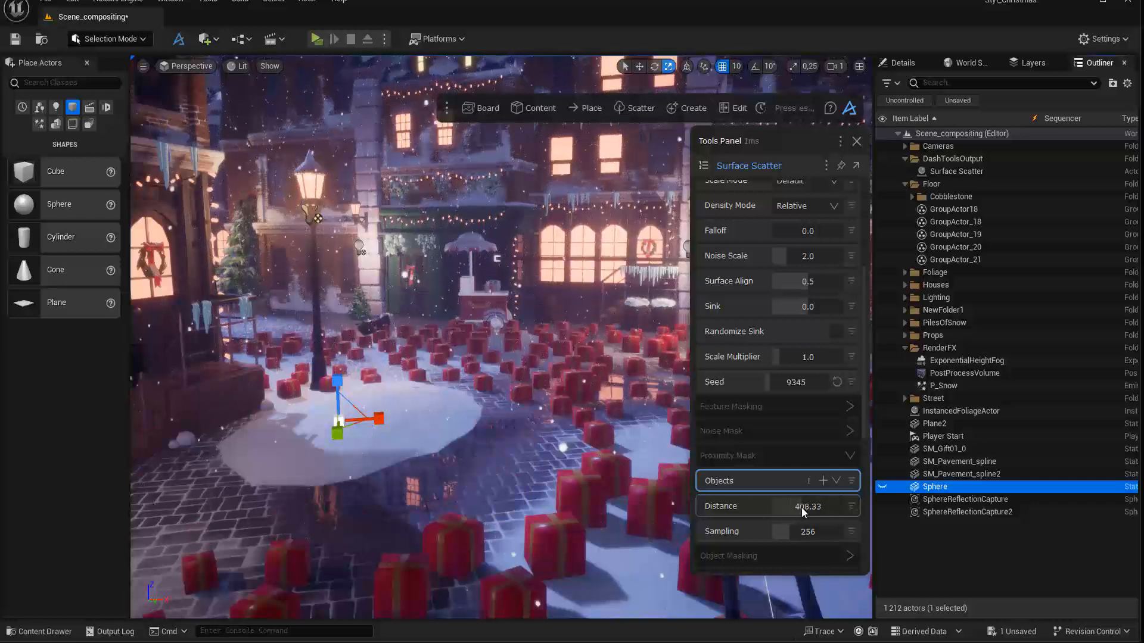
{"action": "left_click_drag", "start_coordinate": [802, 506], "coordinate": [805, 505]}
{"action": "right_click_drag", "start_coordinate": [488, 435], "coordinate": [650, 463]}
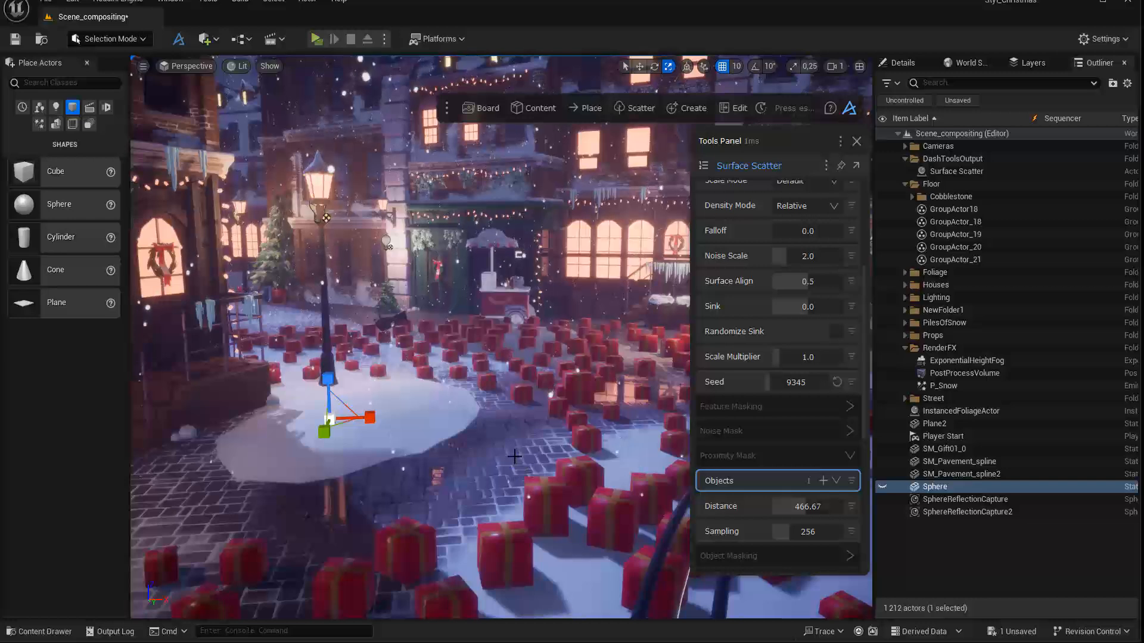
{"action": "mouse_move", "coordinate": [515, 456]}
{"action": "right_mouse_down"}
{"action": "mouse_move", "coordinate": [500, 452]}
{"action": "mouse_move", "coordinate": [515, 454]}
{"action": "right_mouse_up"}
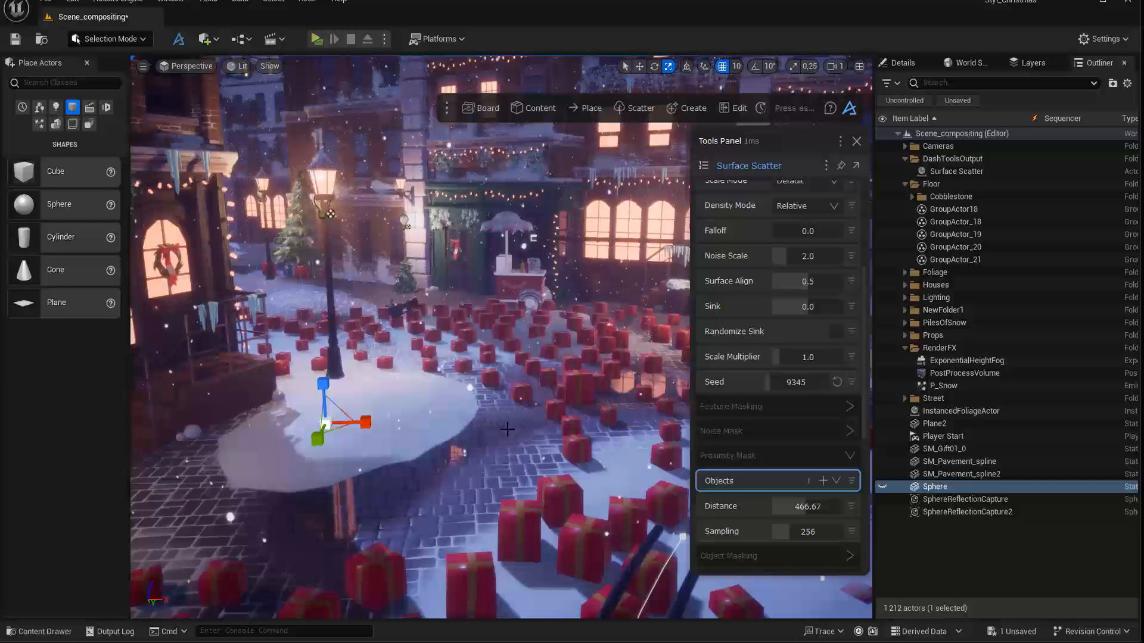
{"action": "left_click_drag", "start_coordinate": [477, 358], "coordinate": [432, 351], "text": "alt"}
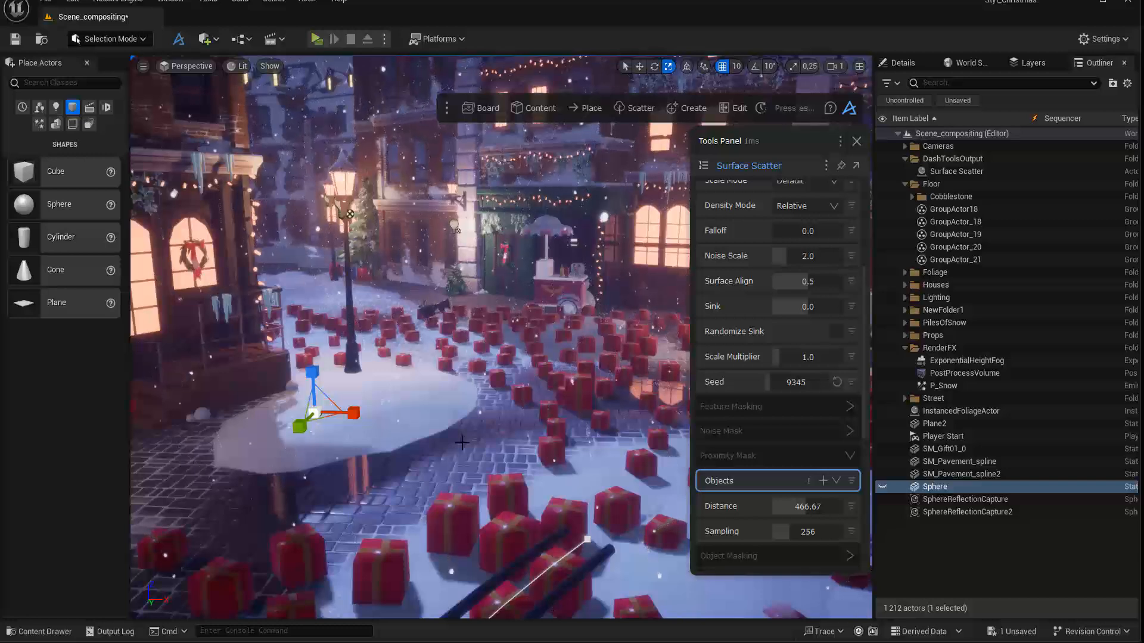
- Delete the Surface Scatter of red gifts from the scene
{"action": "left_click", "coordinate": [956, 172]}
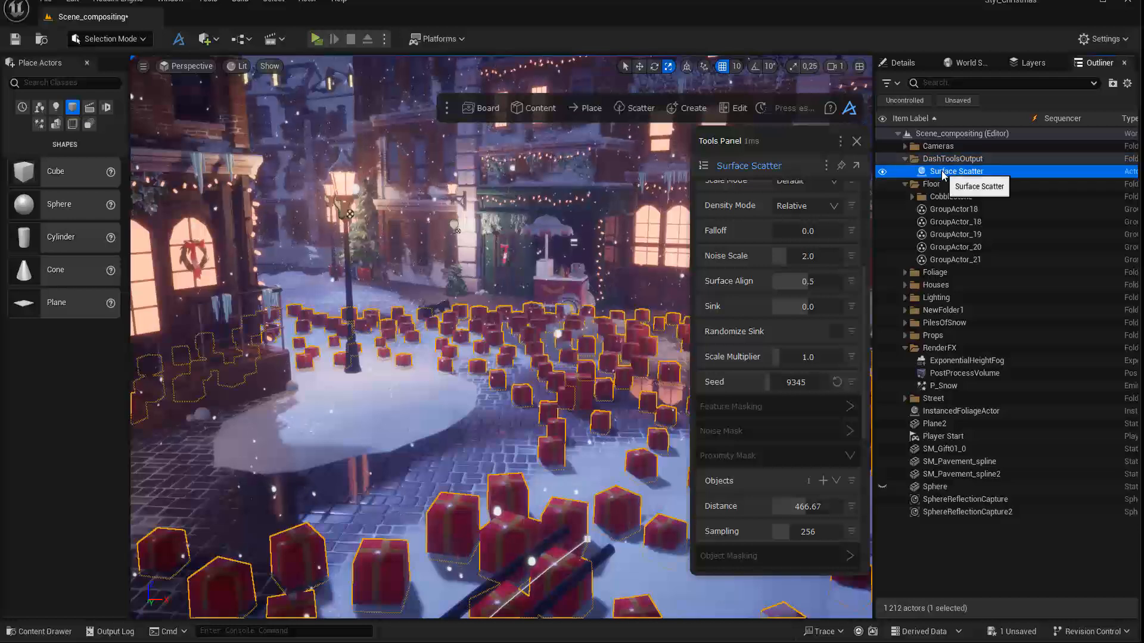
{"action": "key", "text": "Delete"}
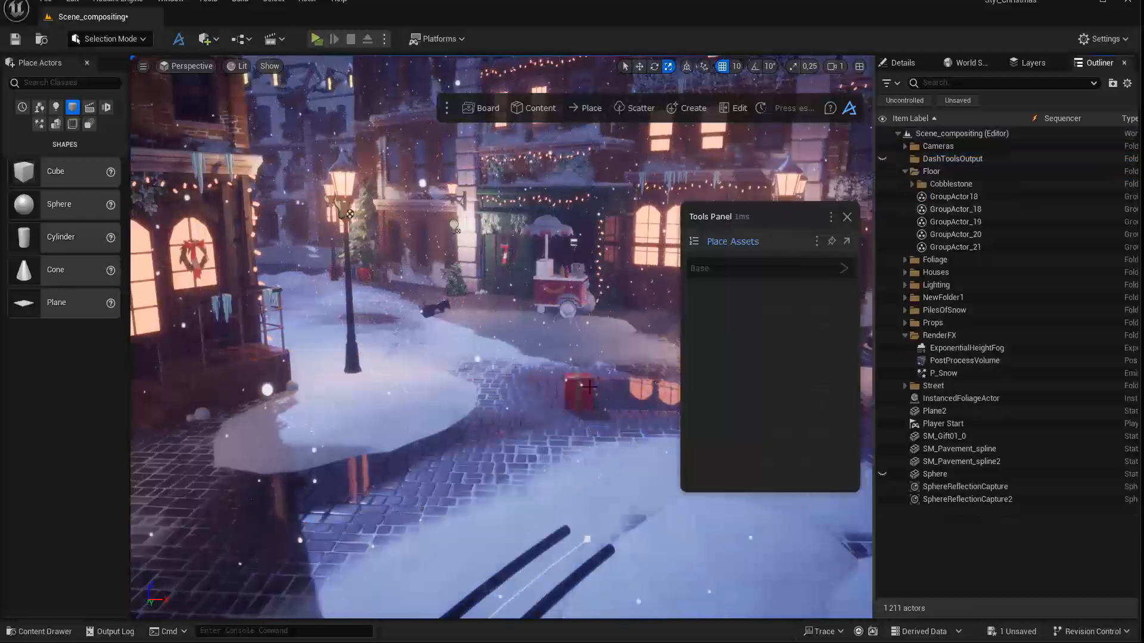
- Duplicate the remaining red gift four times to form a small cluster on the cobblestones
{"action": "left_click", "coordinate": [576, 392]}
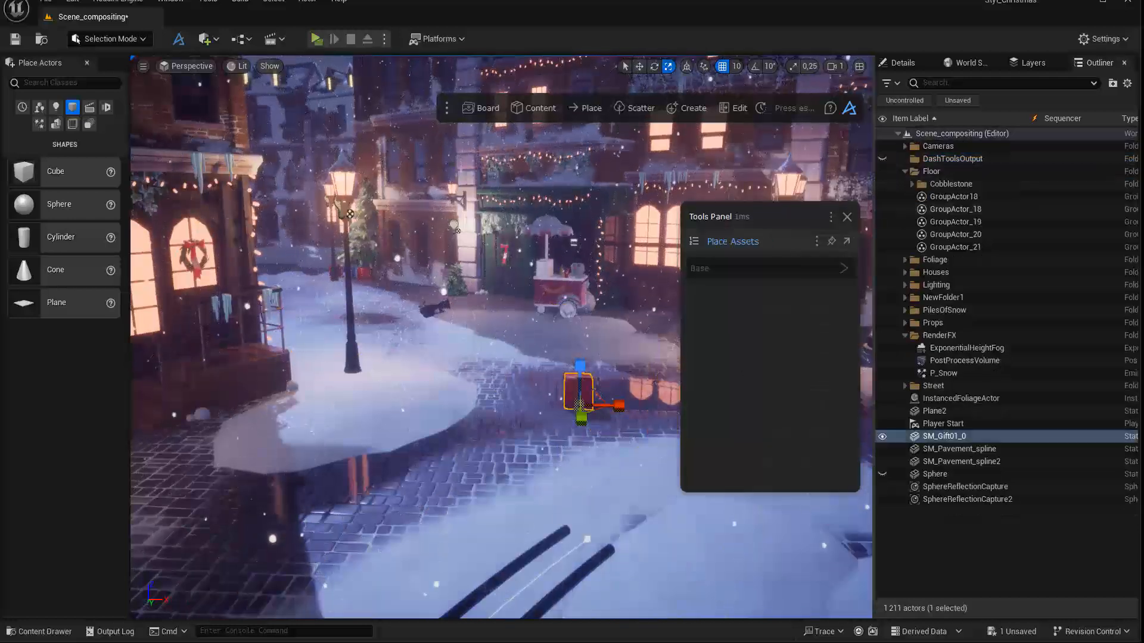
{"action": "left_click_drag", "start_coordinate": [575, 392], "coordinate": [619, 398], "text": "alt"}
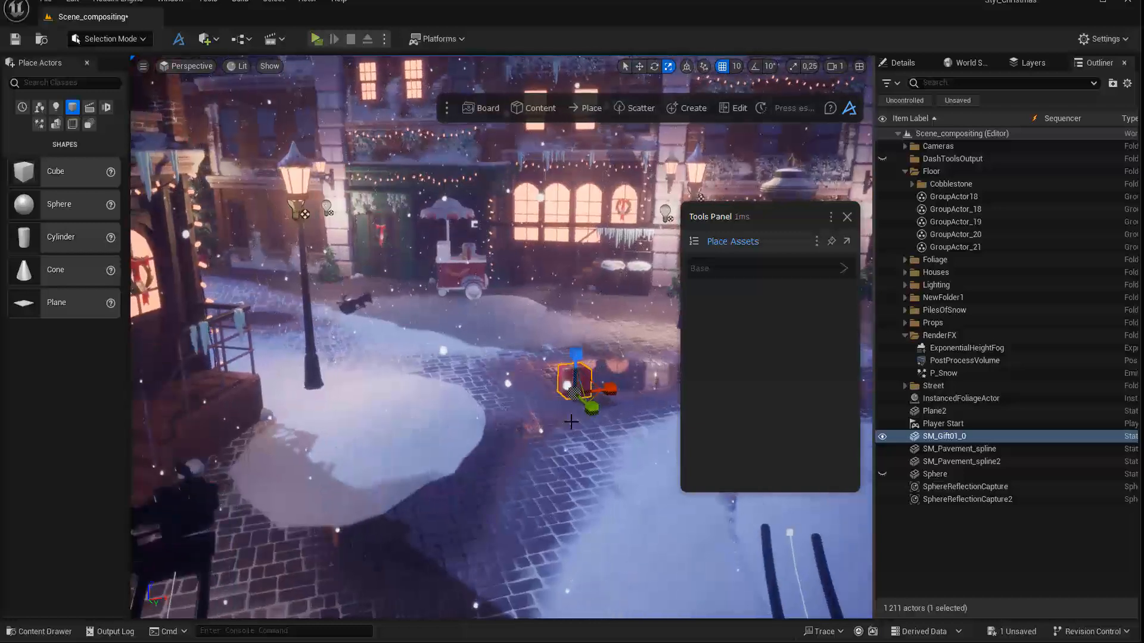
{"action": "left_click_drag", "start_coordinate": [771, 218], "coordinate": [778, 194]}
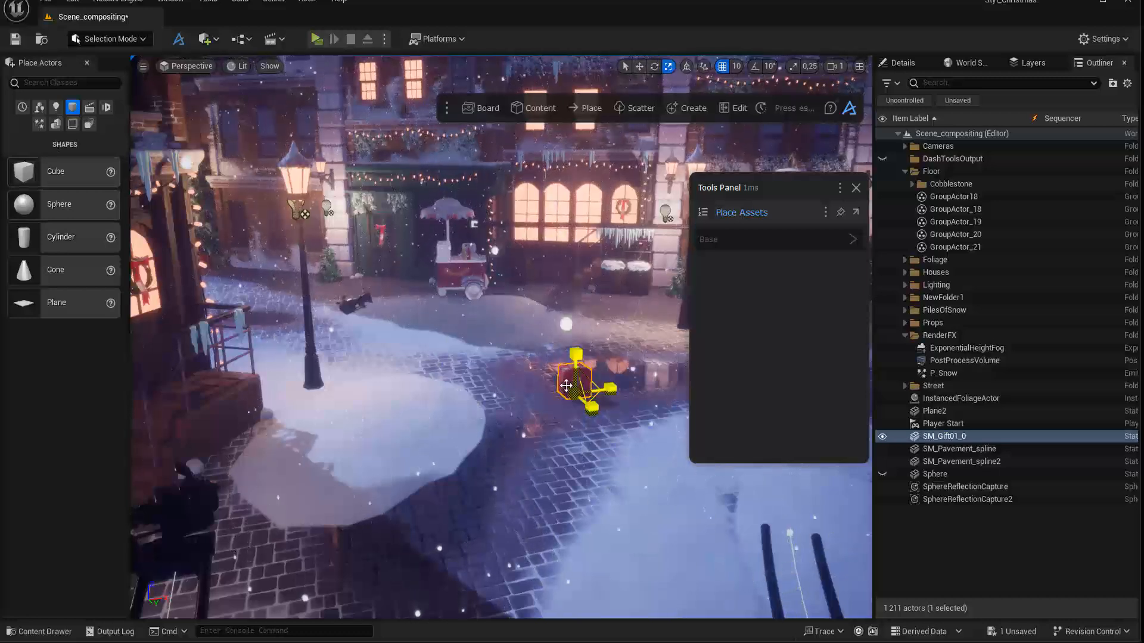
{"action": "key", "text": "w"}
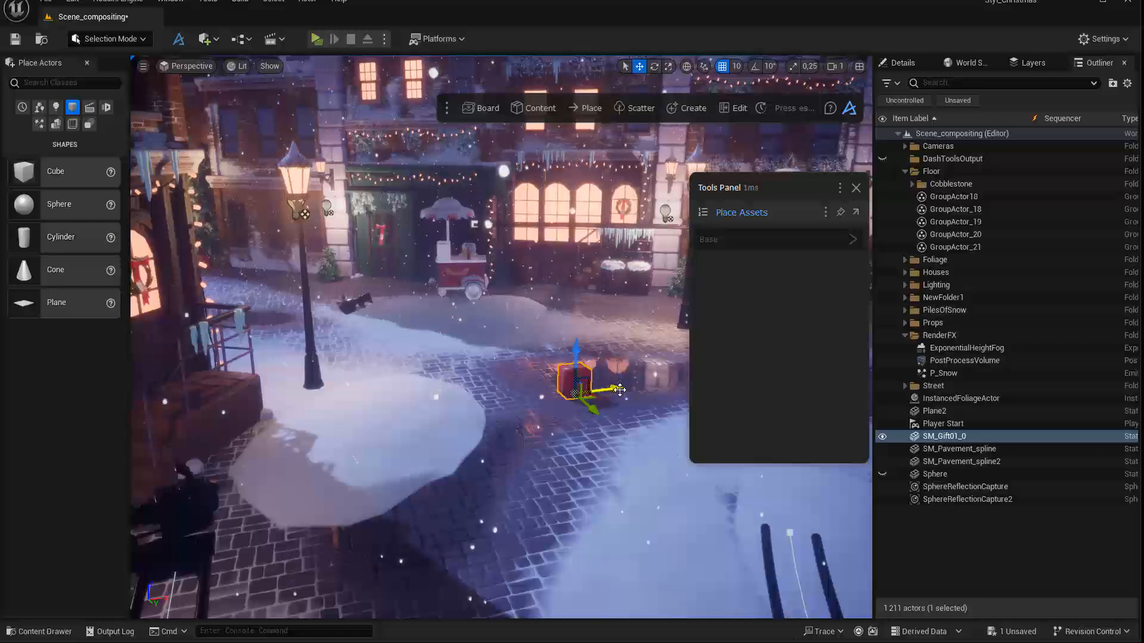
{"action": "left_click_drag", "start_coordinate": [619, 390], "coordinate": [604, 390], "text": "alt"}
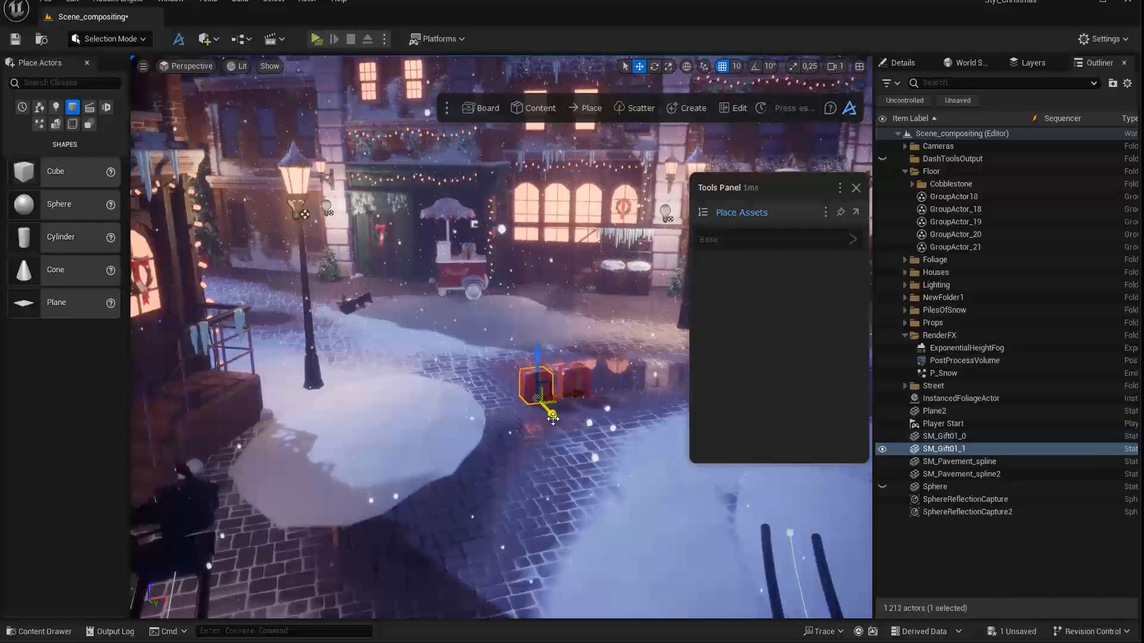
{"action": "left_click_drag", "start_coordinate": [553, 419], "coordinate": [617, 436], "text": "alt"}
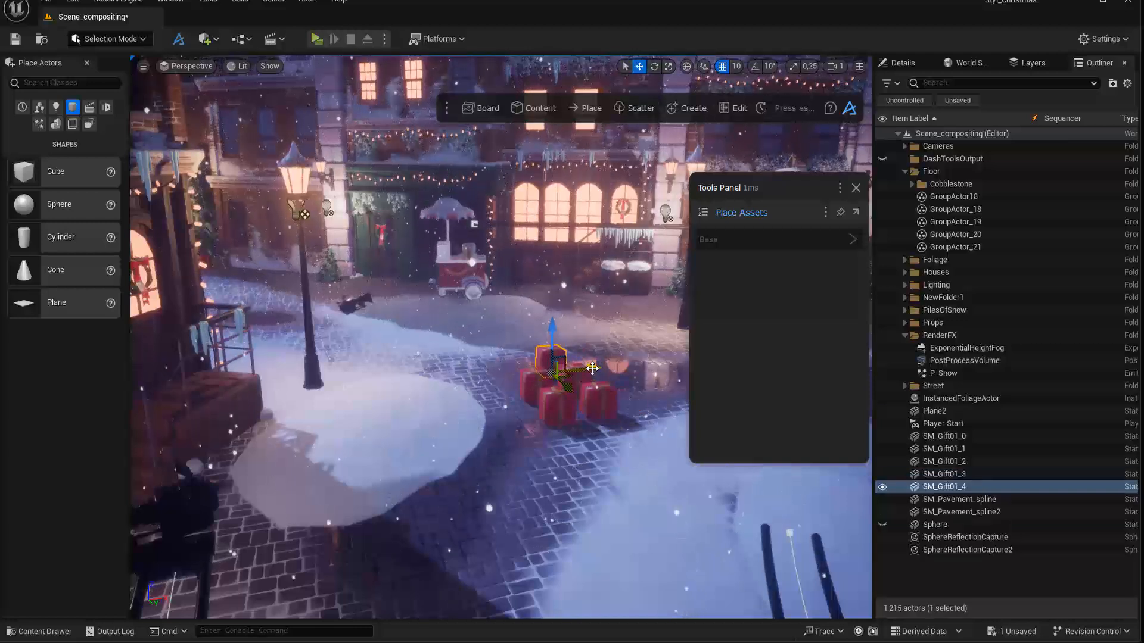
- Duplicate a red gift once more and raise all six gifts above the cobblestones
{"action": "left_click_drag", "start_coordinate": [569, 391], "coordinate": [527, 393], "text": "alt"}
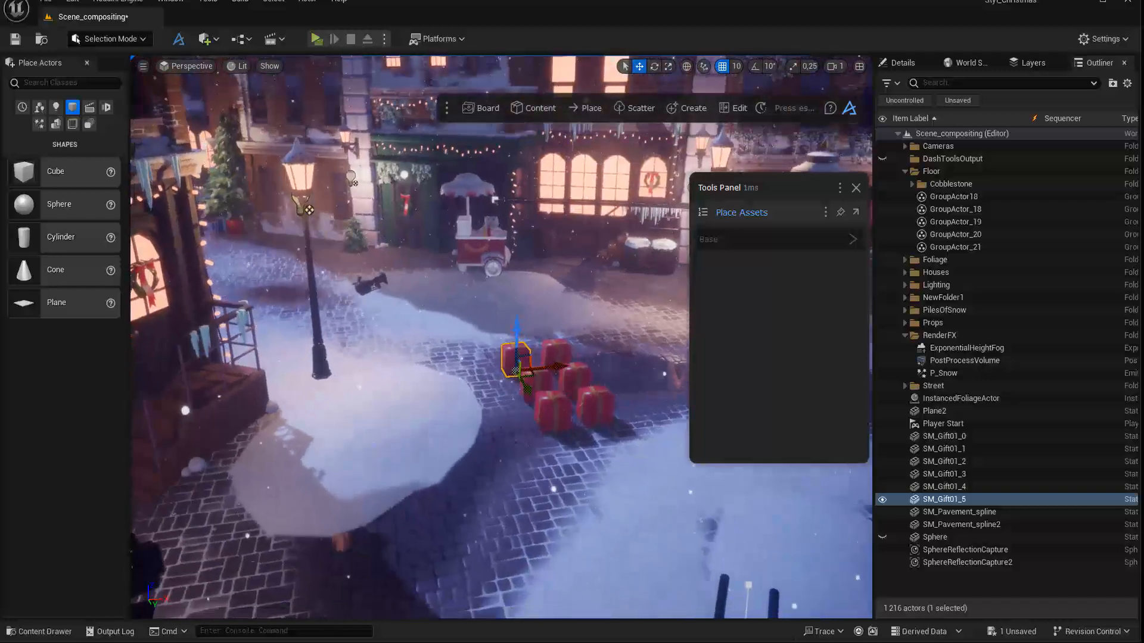
{"action": "left_click", "coordinate": [945, 438]}
{"action": "left_click", "coordinate": [942, 501], "text": "shift"}
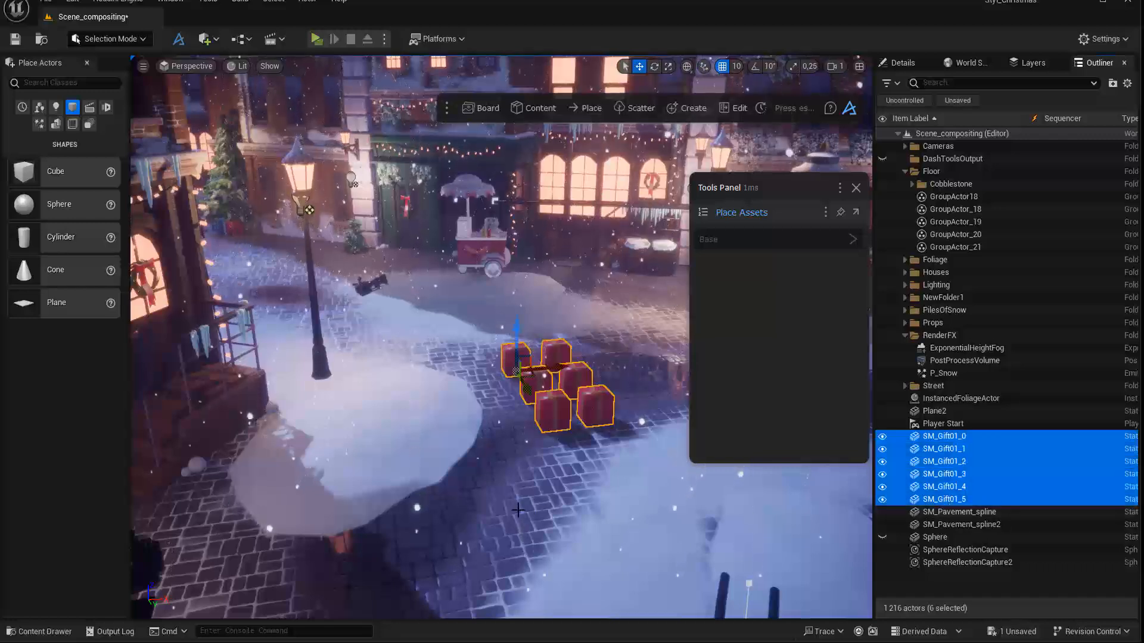
{"action": "left_click", "coordinate": [581, 108]}
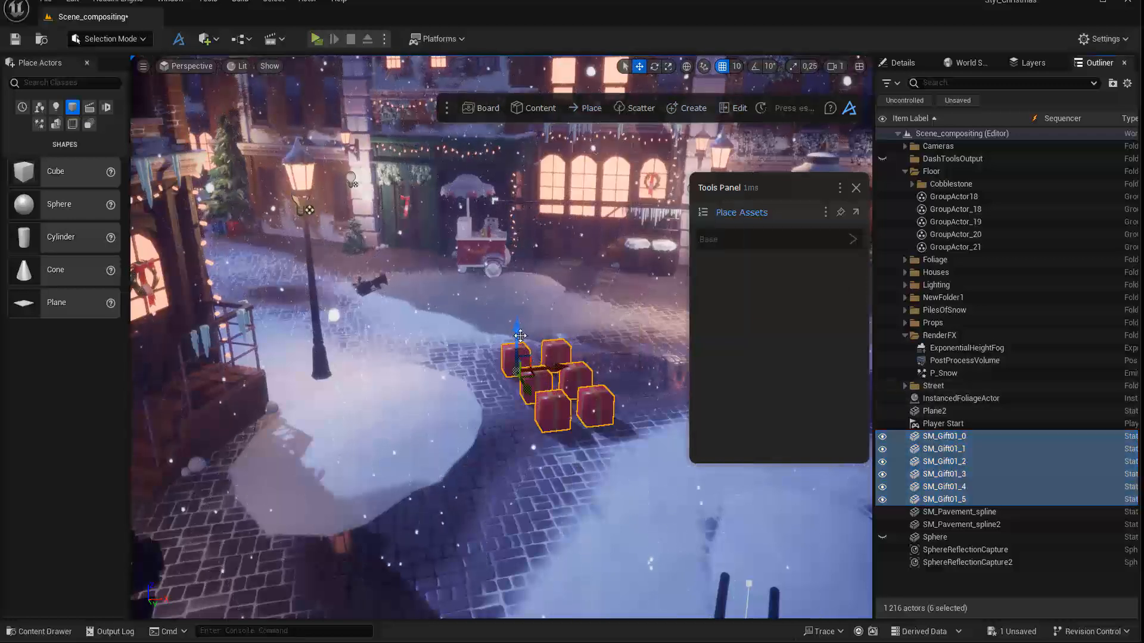
{"action": "left_click_drag", "start_coordinate": [517, 326], "coordinate": [517, 250]}
- Move two of the raised gifts individually so one floats higher and the other sits behind the cluster
{"action": "left_click", "coordinate": [555, 331]}
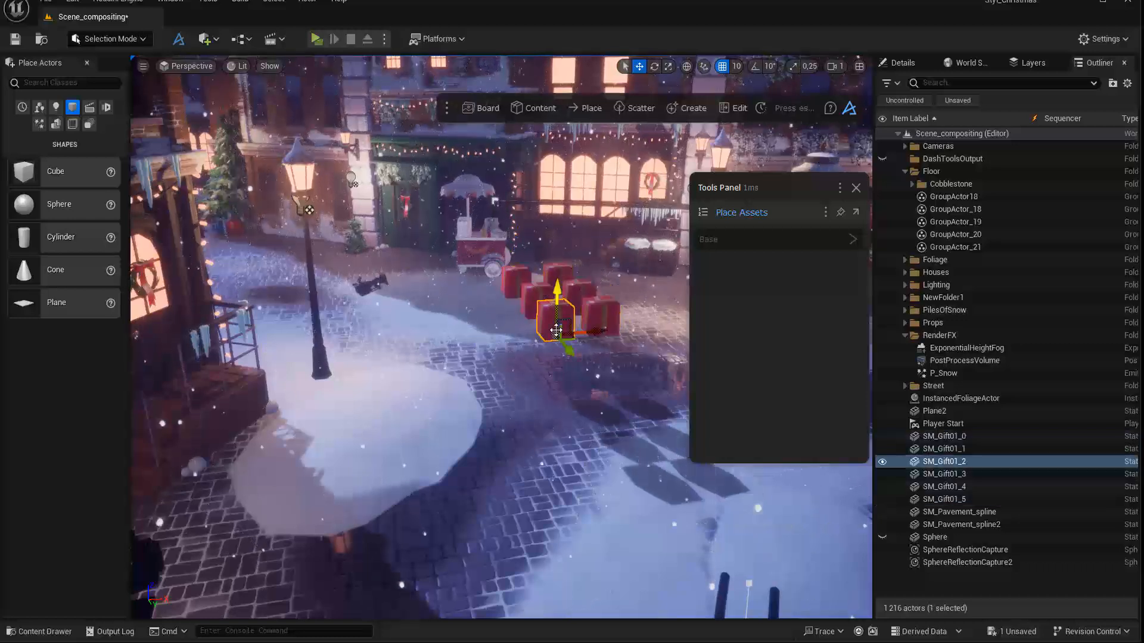
{"action": "left_click_drag", "start_coordinate": [558, 290], "coordinate": [558, 234]}
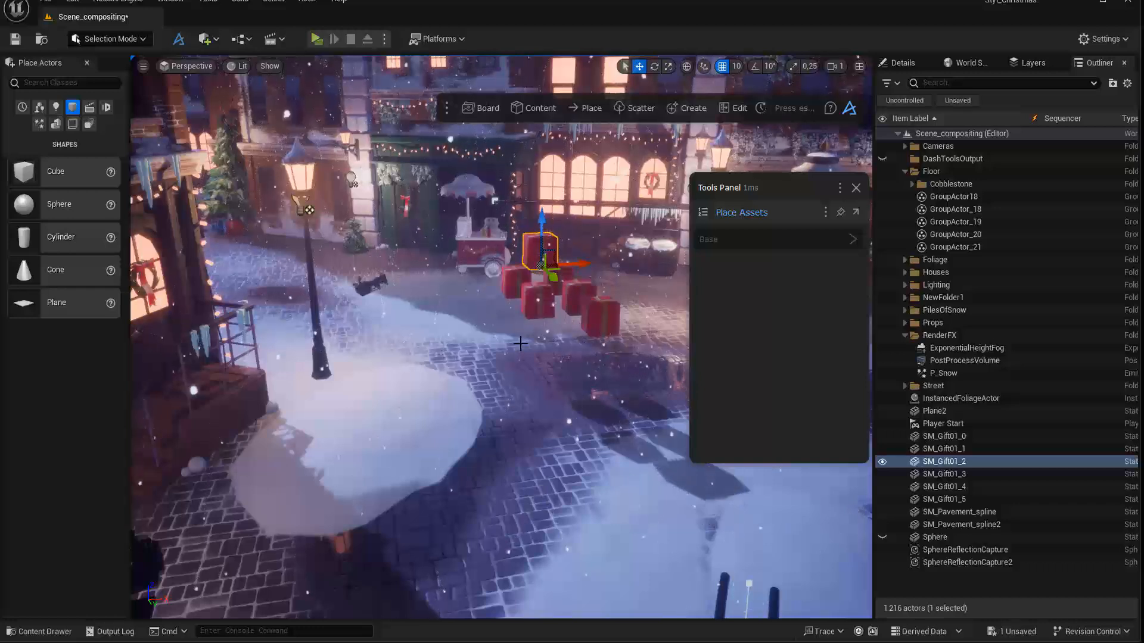
{"action": "left_click_drag", "start_coordinate": [520, 343], "coordinate": [596, 287], "text": "alt"}
{"action": "left_click", "coordinate": [593, 381]}
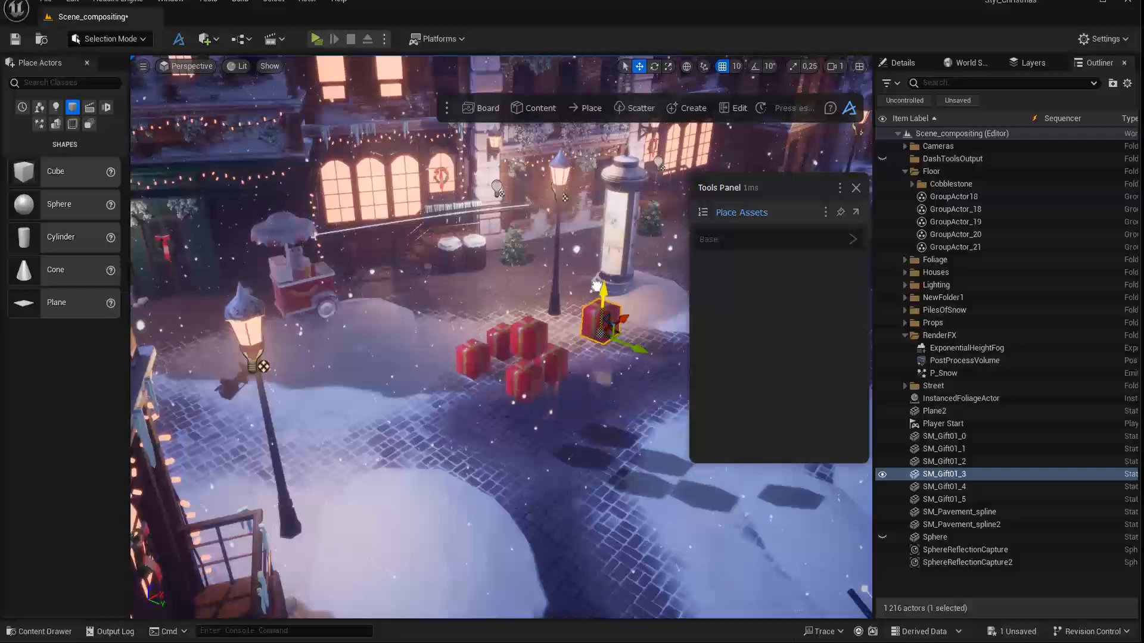
{"action": "left_click_drag", "start_coordinate": [642, 346], "coordinate": [546, 331]}
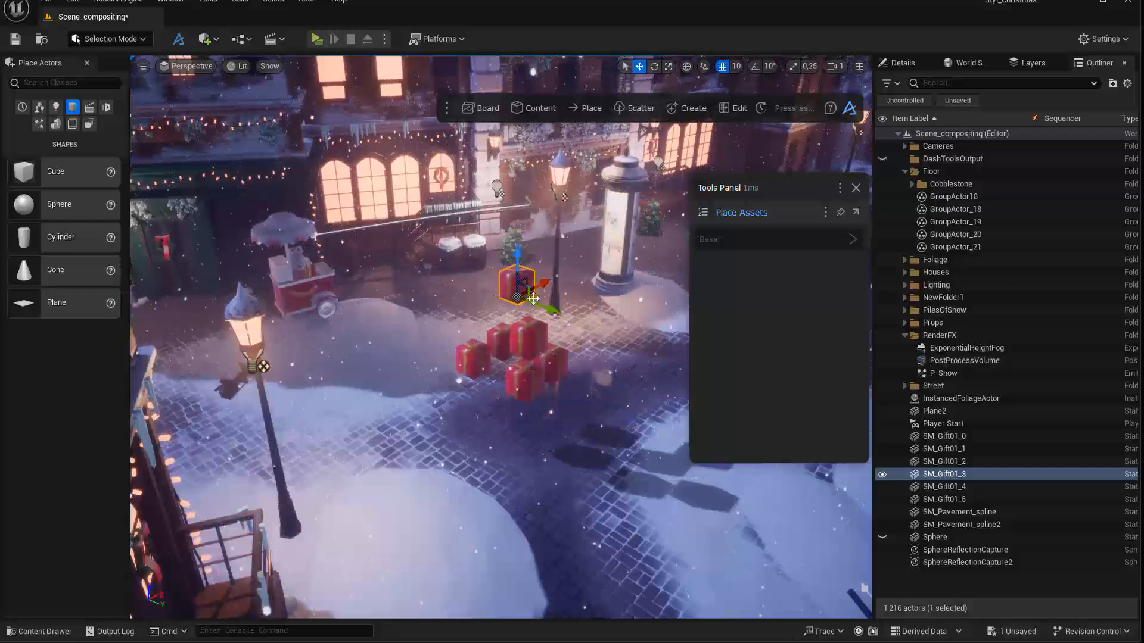
- Duplicate one raised gift as a seventh copy and shift it toward the middle of the cluster
{"action": "left_click_drag", "start_coordinate": [547, 397], "coordinate": [637, 391], "text": "alt"}
{"action": "left_click_drag", "start_coordinate": [546, 326], "coordinate": [540, 413], "text": "alt"}
{"action": "left_click_drag", "start_coordinate": [553, 347], "coordinate": [536, 330], "text": "alt"}
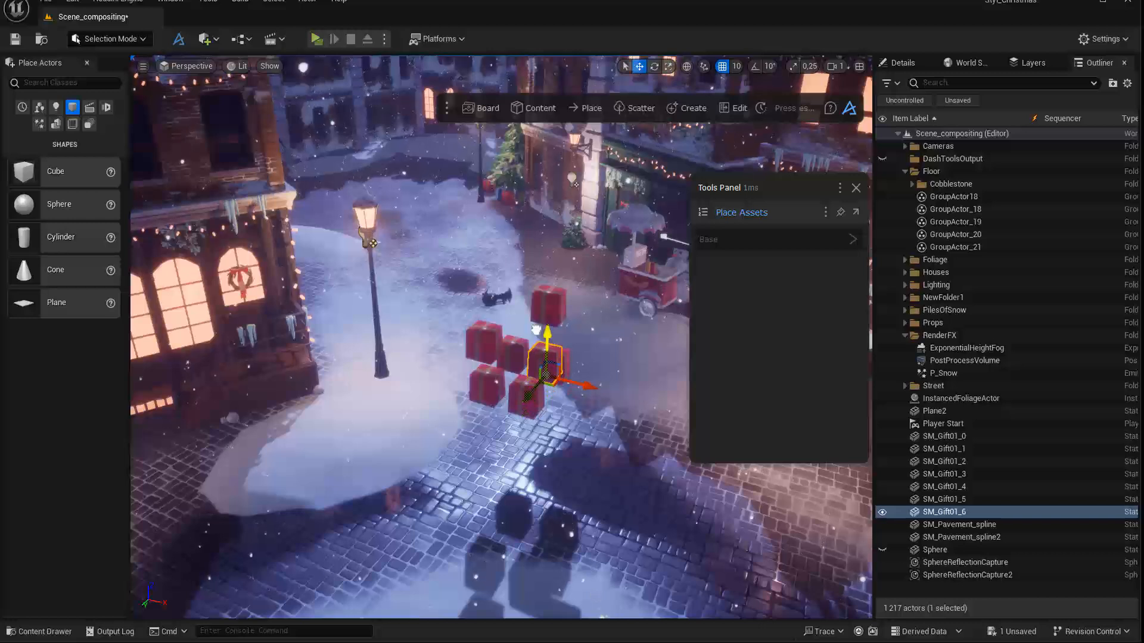
{"action": "left_click_drag", "start_coordinate": [575, 371], "coordinate": [557, 369]}
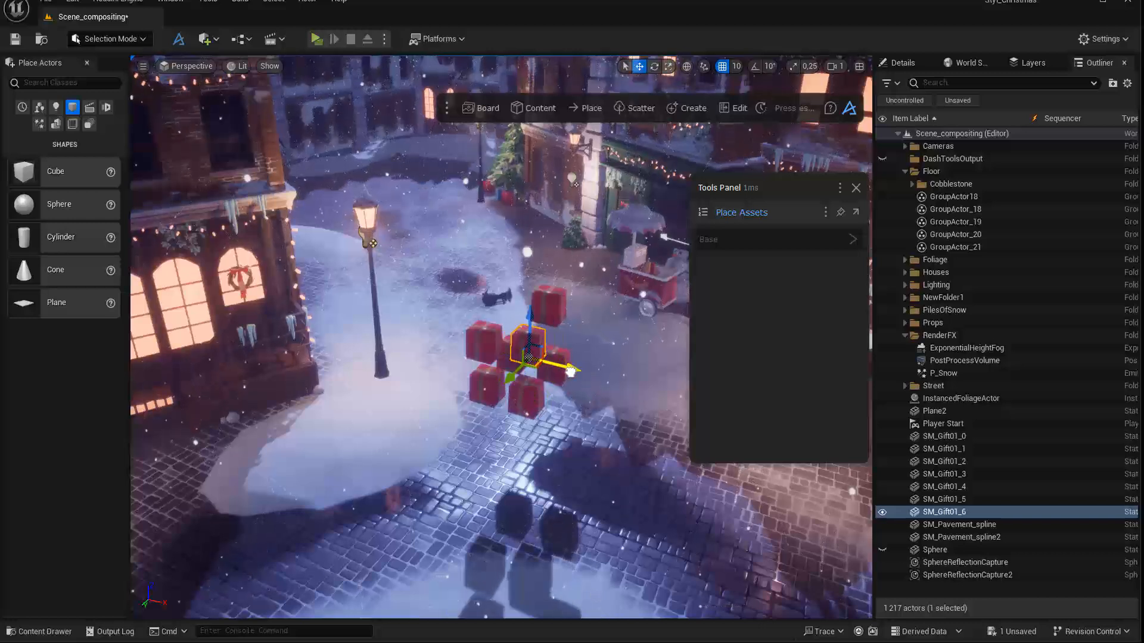
- Select all seven red gifts and run Physics Drop on them over the cobblestones
{"action": "left_click", "coordinate": [945, 435]}
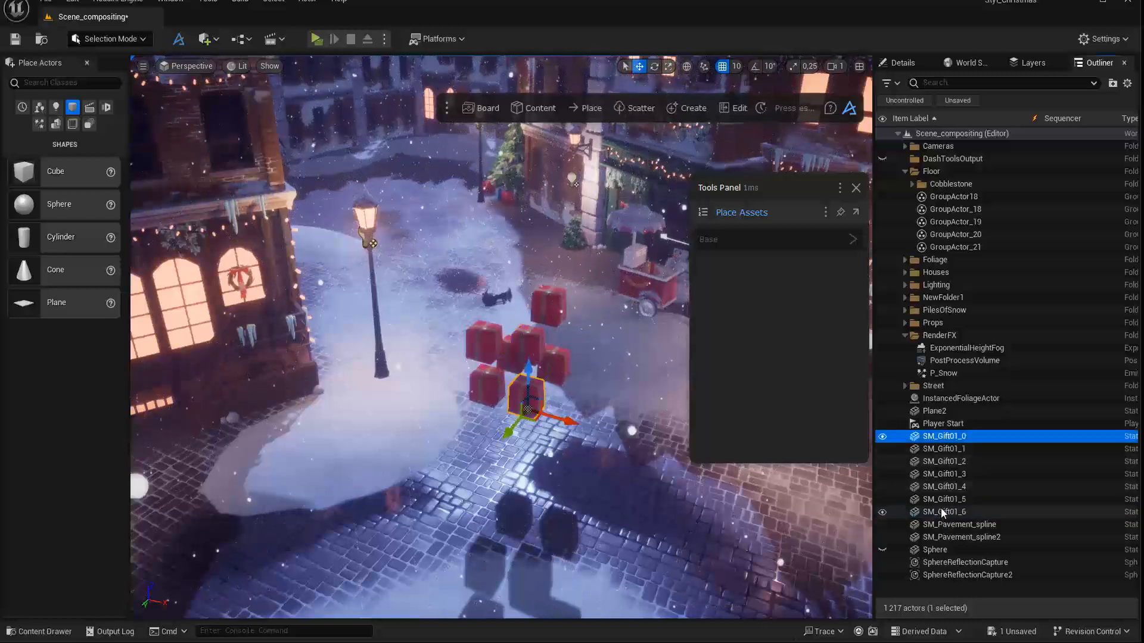
{"action": "left_click", "coordinate": [944, 512], "text": "shift"}
{"action": "left_click", "coordinate": [577, 110]}
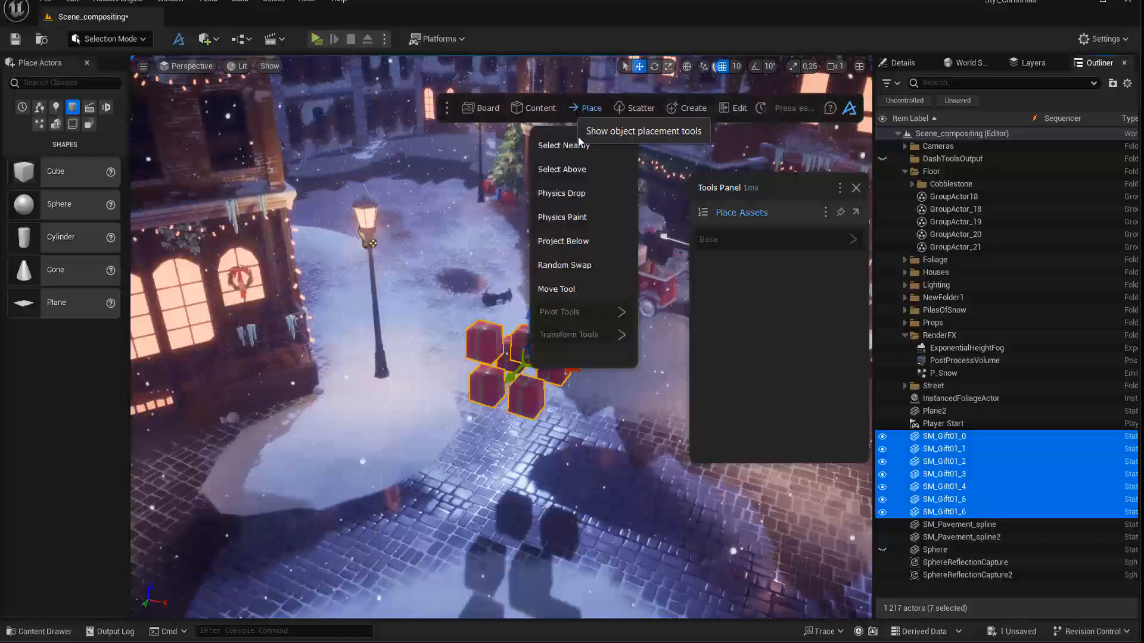
{"action": "left_click", "coordinate": [570, 195]}
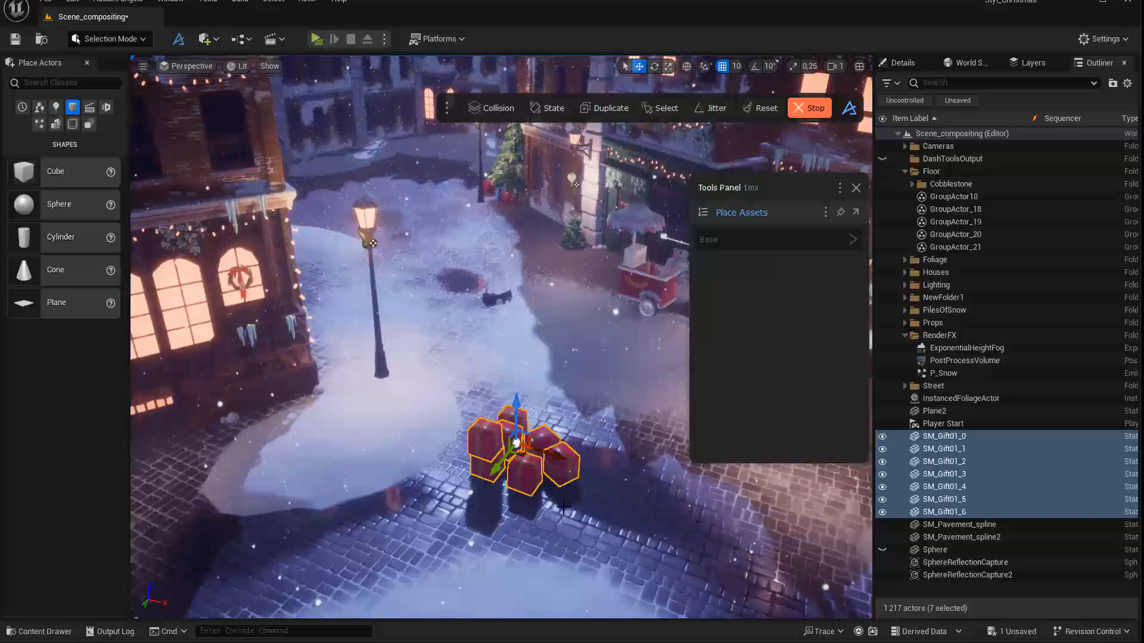
- Try lifting and rotating the gift pile while Physics Drop runs, and undo the last move
{"action": "left_click_drag", "start_coordinate": [563, 507], "coordinate": [594, 469], "text": "alt"}
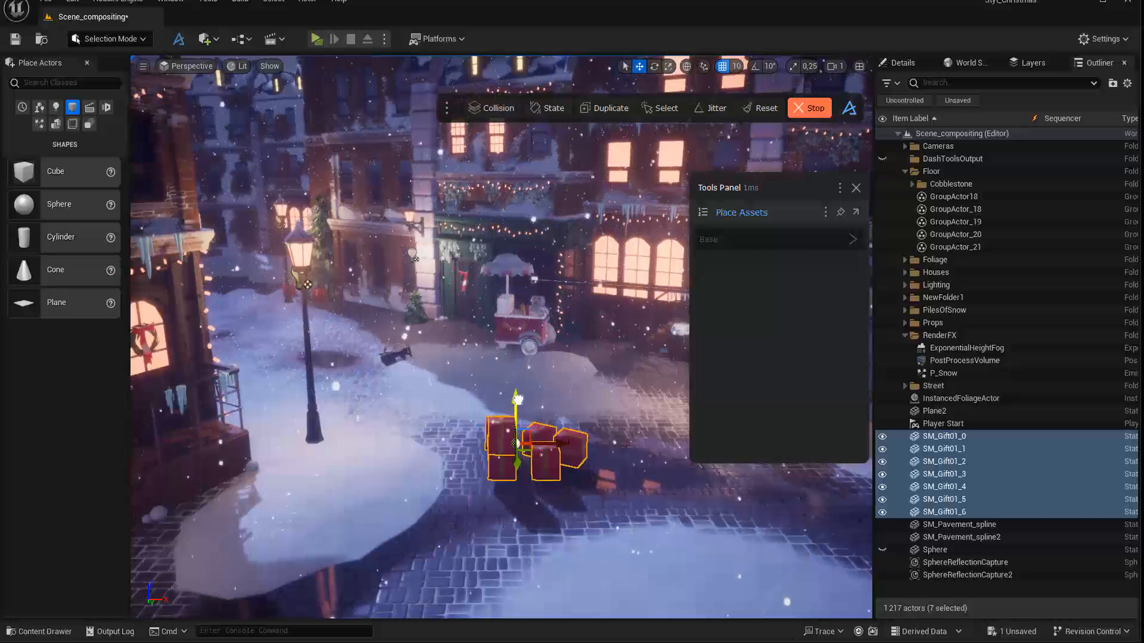
{"action": "left_click_drag", "start_coordinate": [517, 399], "coordinate": [515, 289]}
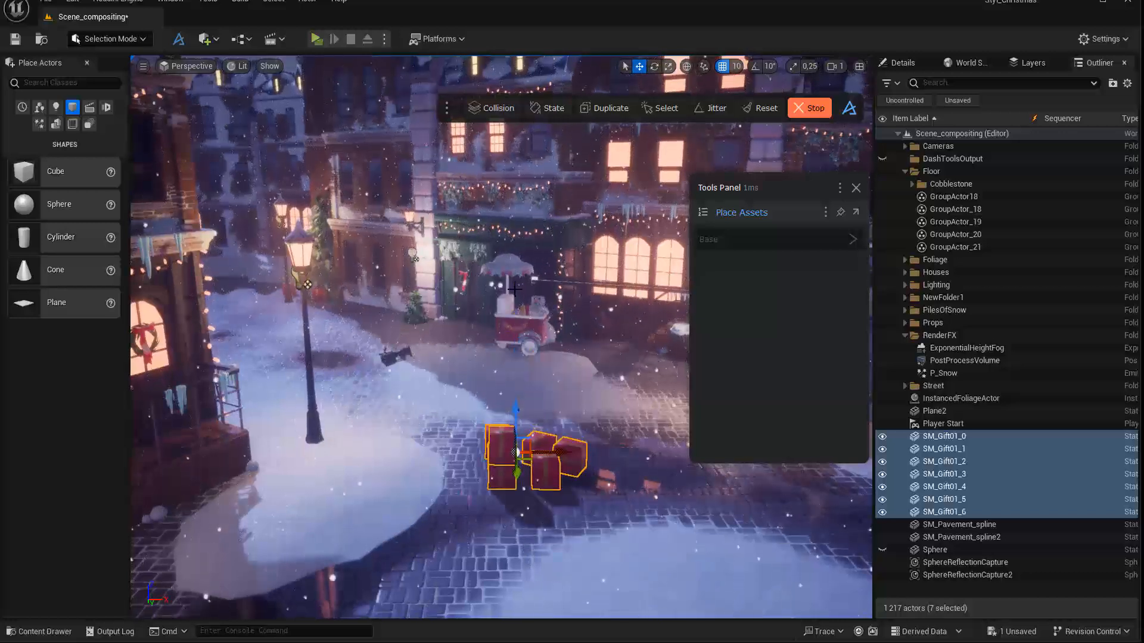
{"action": "left_click_drag", "start_coordinate": [515, 417], "coordinate": [517, 322]}
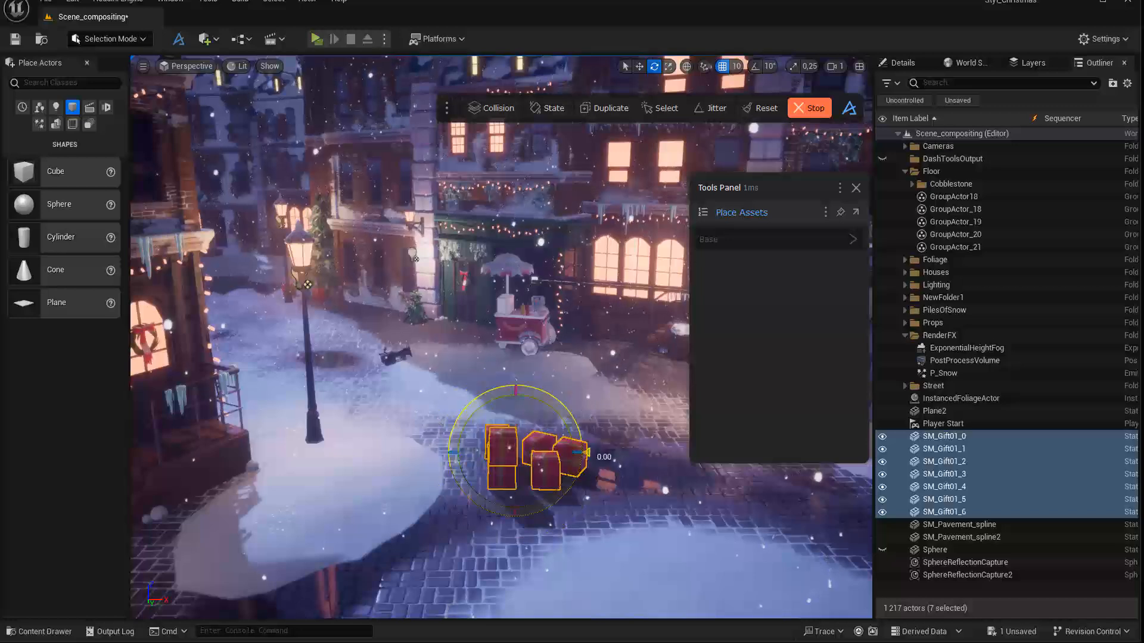
{"action": "left_click_drag", "start_coordinate": [578, 459], "coordinate": [492, 404]}
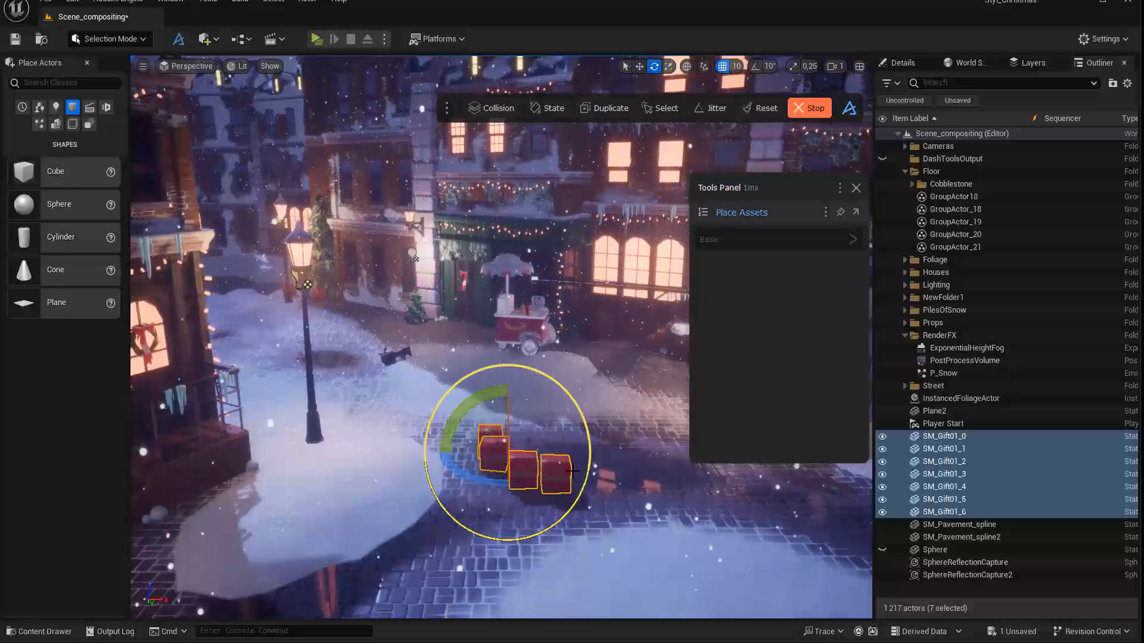
{"action": "key", "text": "ctrl+z"}
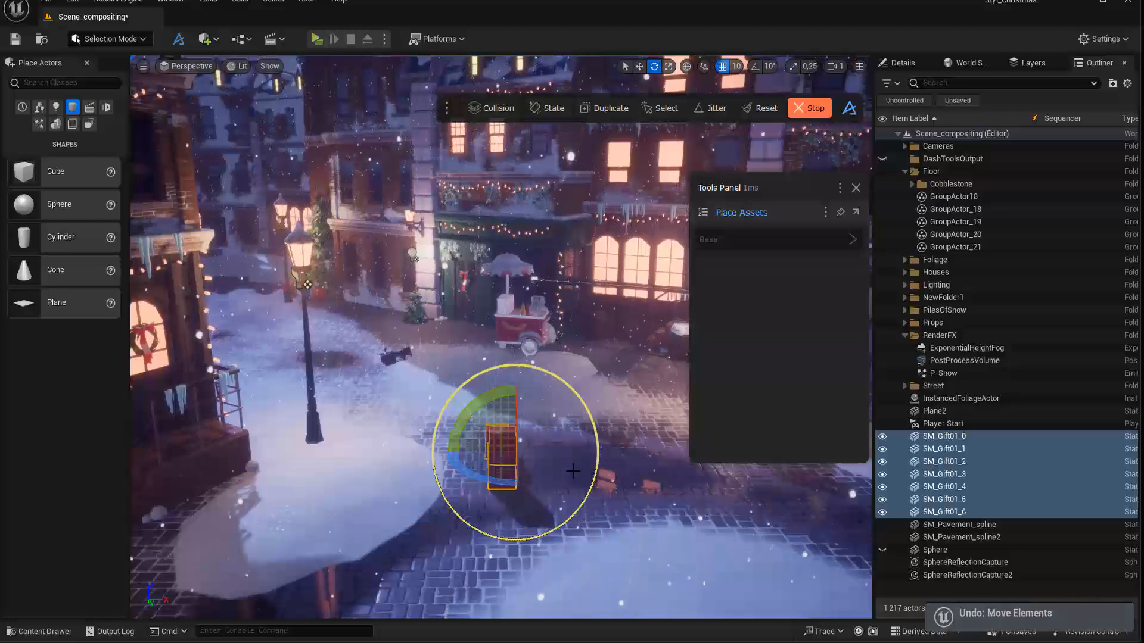
- Duplicate the seven gifts within Physics Drop and raise the copies above the originals, ending the simulation
{"action": "left_click", "coordinate": [572, 473]}
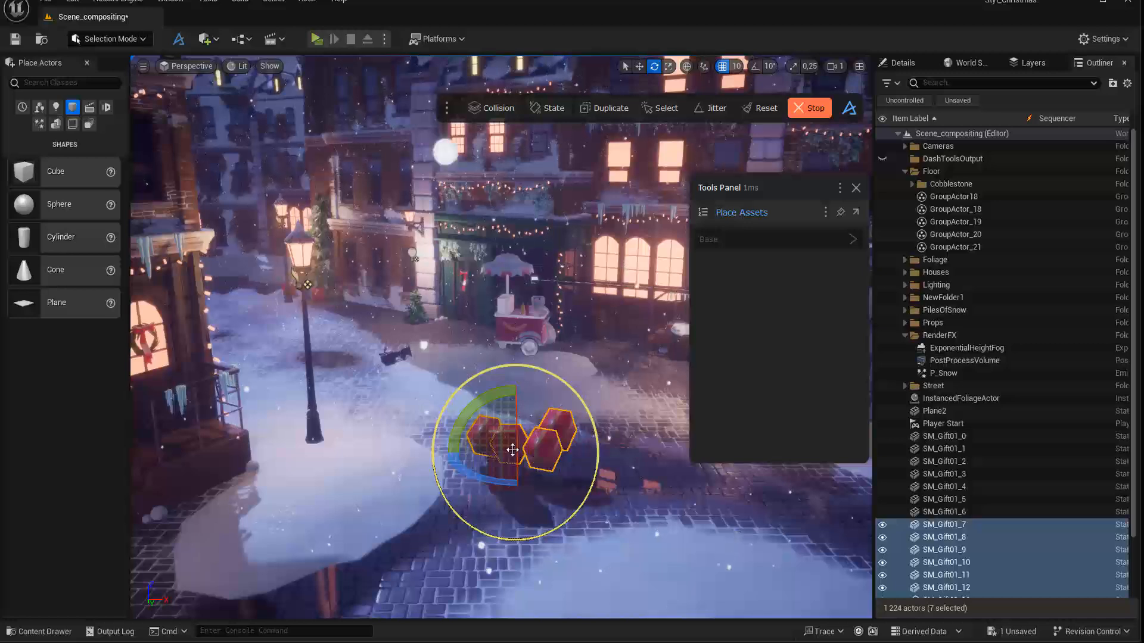
{"action": "key", "text": "w"}
{"action": "left_click_drag", "start_coordinate": [515, 411], "coordinate": [515, 300]}
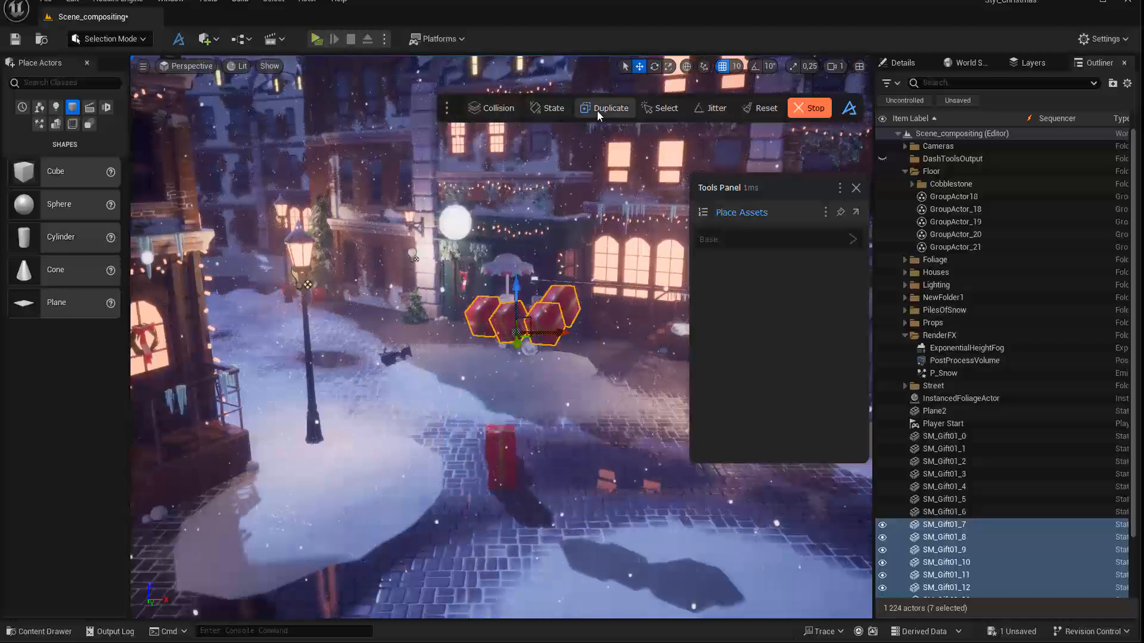
{"action": "left_click", "coordinate": [799, 110]}
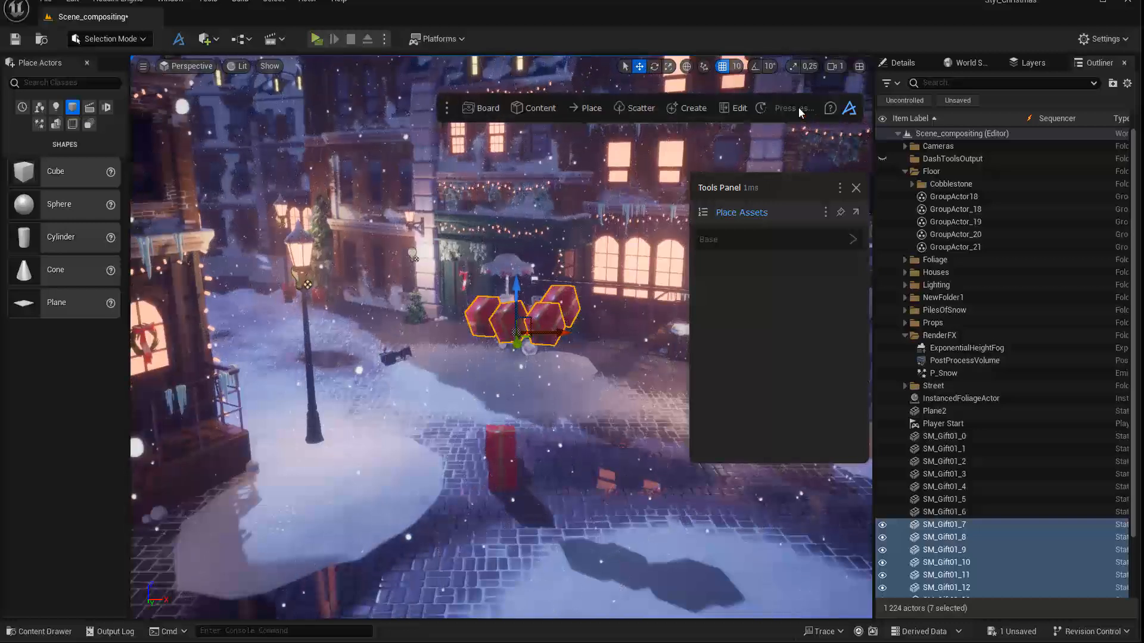
- Delete all the red gifts from SM_Gift01_0 to SM_Gift01_13
{"action": "scroll", "coordinate": [931, 462], "scroll_direction": "down", "scroll_amount": 1}
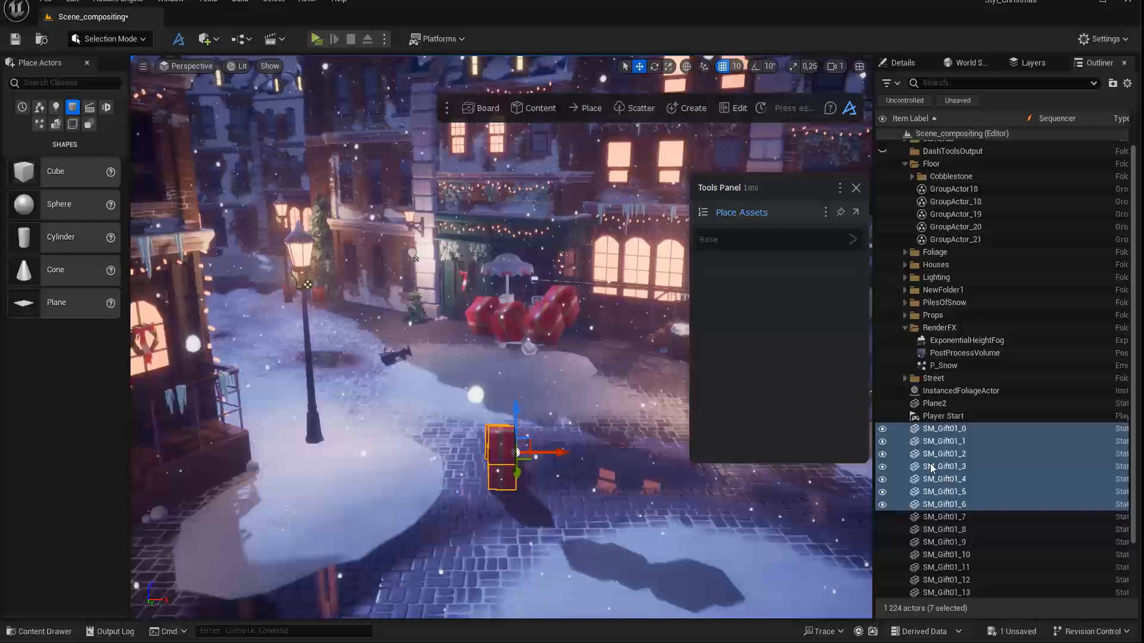
{"action": "left_click", "coordinate": [943, 430]}
{"action": "scroll", "coordinate": [937, 490], "scroll_direction": "down", "scroll_amount": 1}
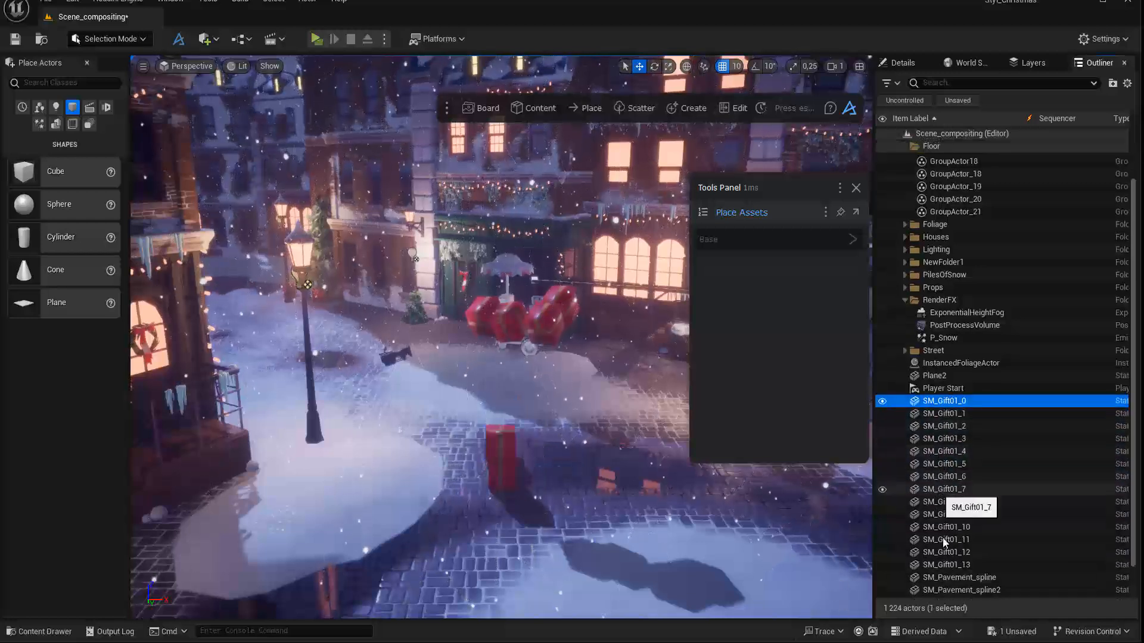
{"action": "left_click", "coordinate": [943, 563], "text": "shift"}
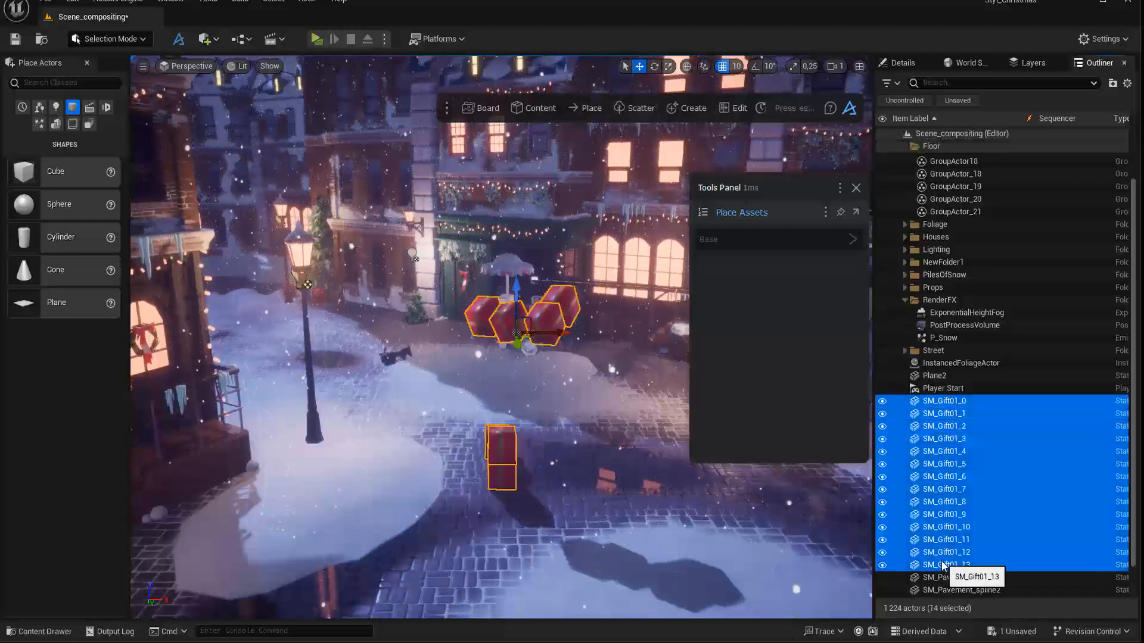
{"action": "key", "text": "Delete"}
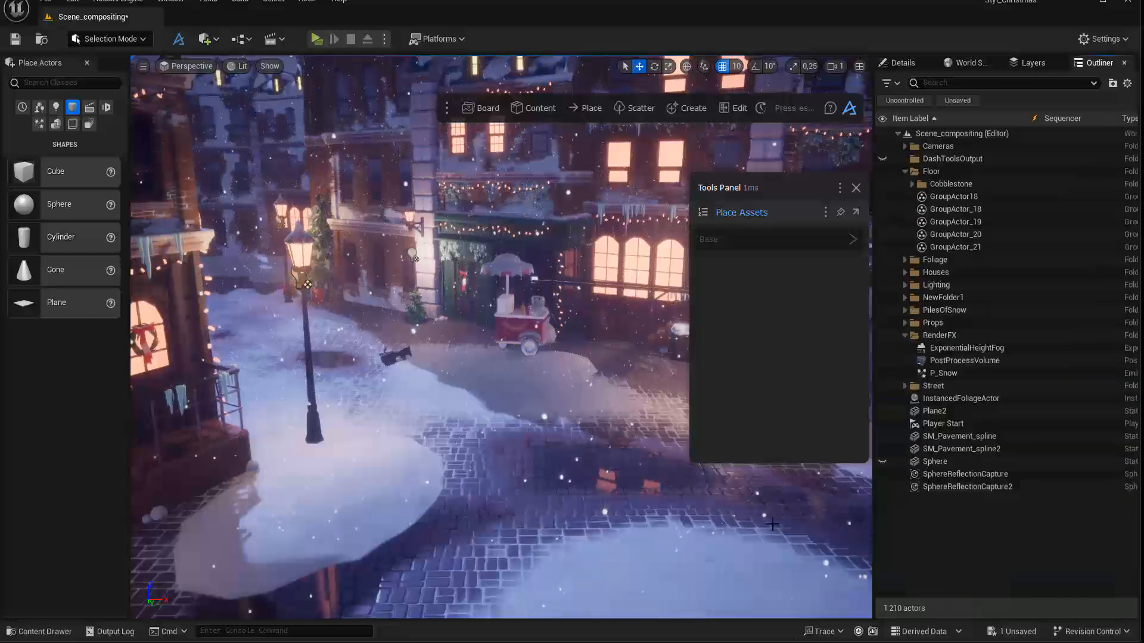
- Open Dash's content browser and position it clear of the cobblestone street
{"action": "left_click", "coordinate": [534, 108]}
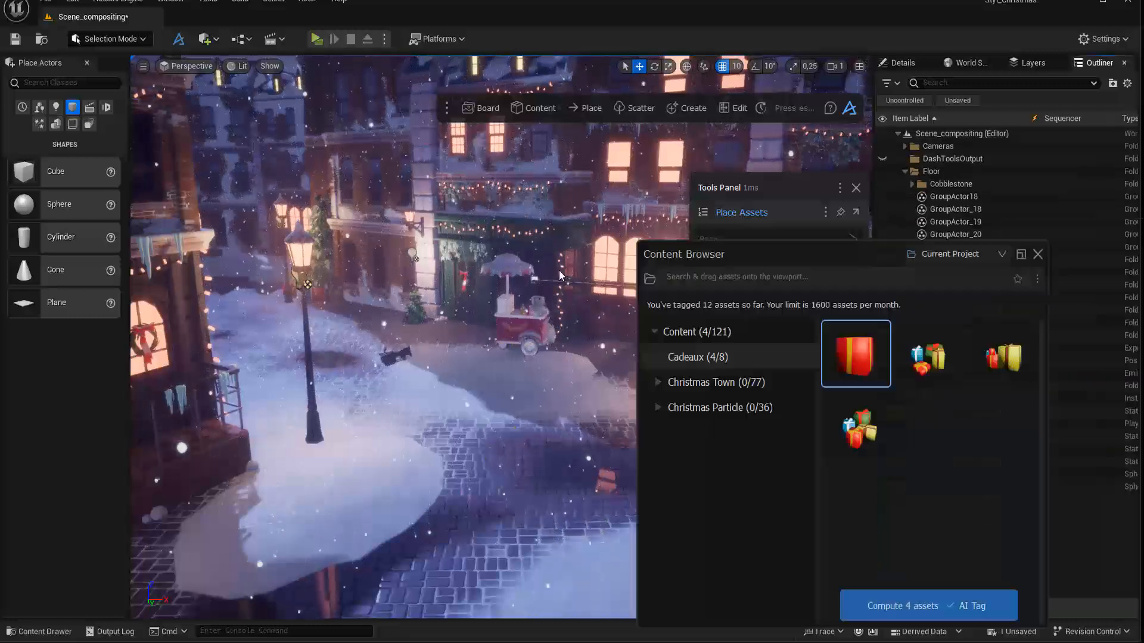
{"action": "left_click_drag", "start_coordinate": [779, 252], "coordinate": [189, 206]}
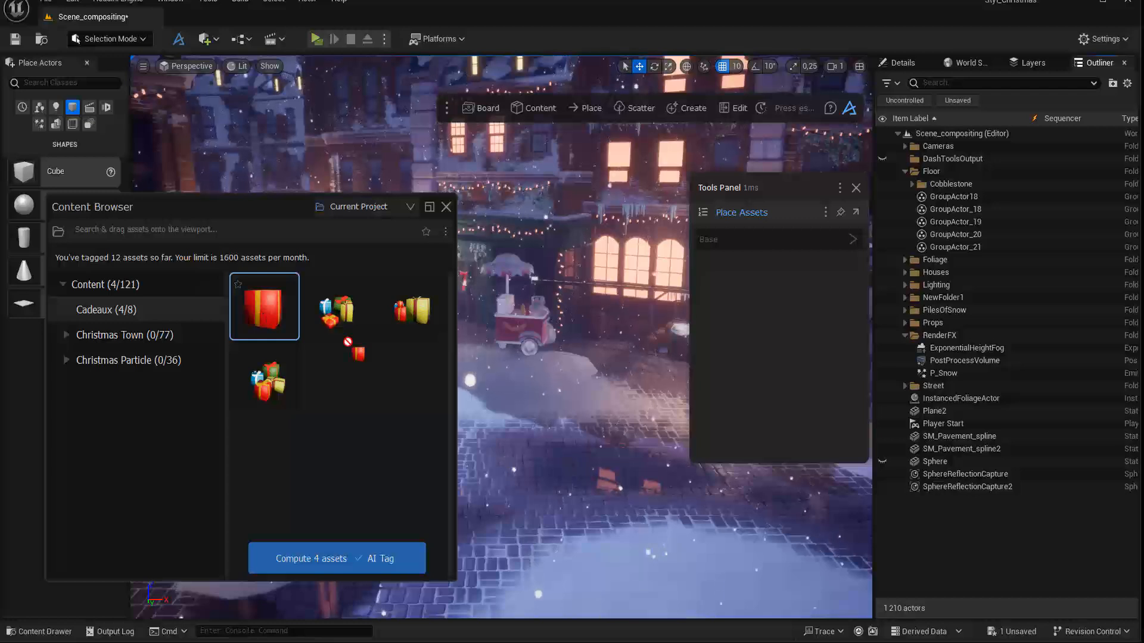
{"action": "left_click_drag", "start_coordinate": [251, 312], "coordinate": [556, 430]}
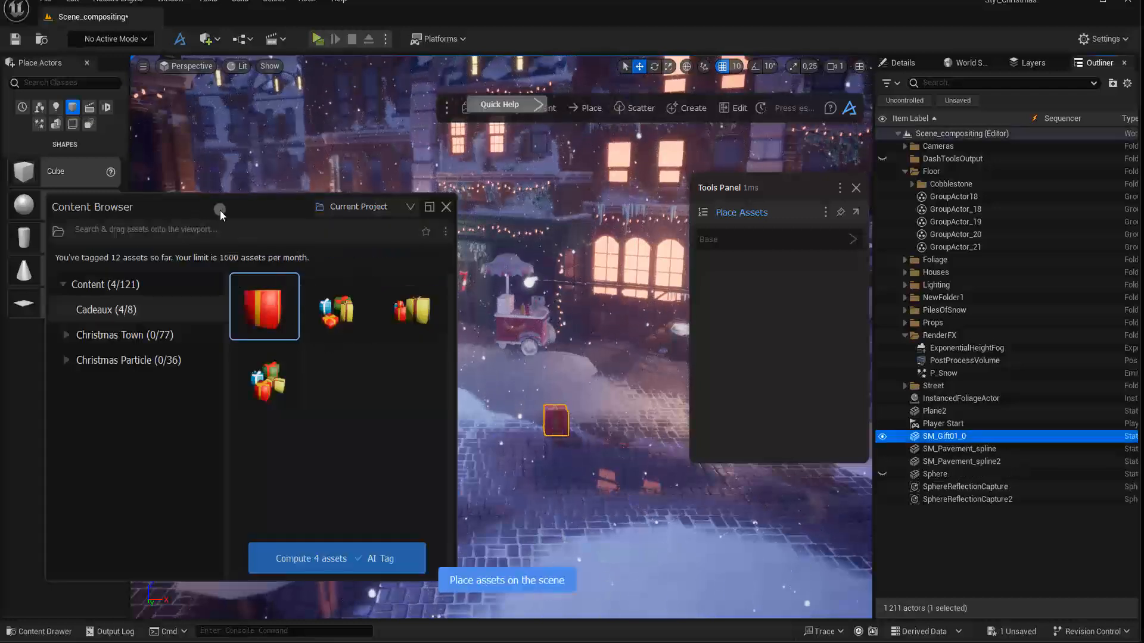
{"action": "left_click_drag", "start_coordinate": [220, 210], "coordinate": [171, 197]}
{"action": "left_click", "coordinate": [551, 438]}
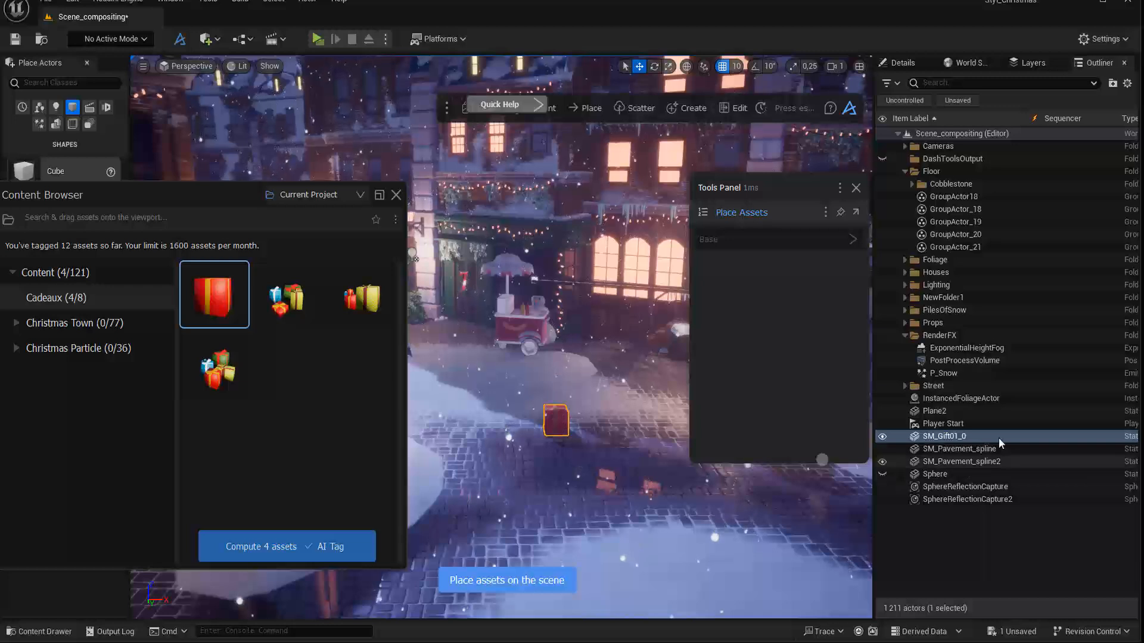
{"action": "left_click", "coordinate": [969, 439]}
{"action": "key", "text": "Delete"}
- Place the three multi-gift assets from the Cadeaux folder together on the street in front of the food cart
{"action": "left_click", "coordinate": [285, 309]}
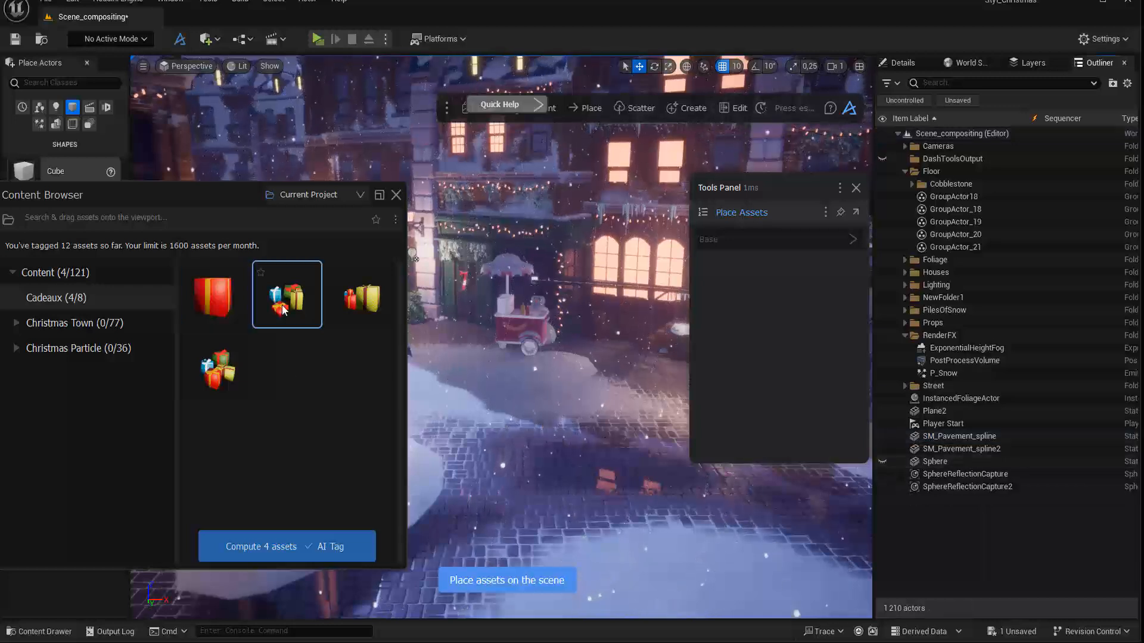
{"action": "left_click", "coordinate": [339, 305], "text": "ctrl"}
{"action": "left_click", "coordinate": [231, 374], "text": "ctrl"}
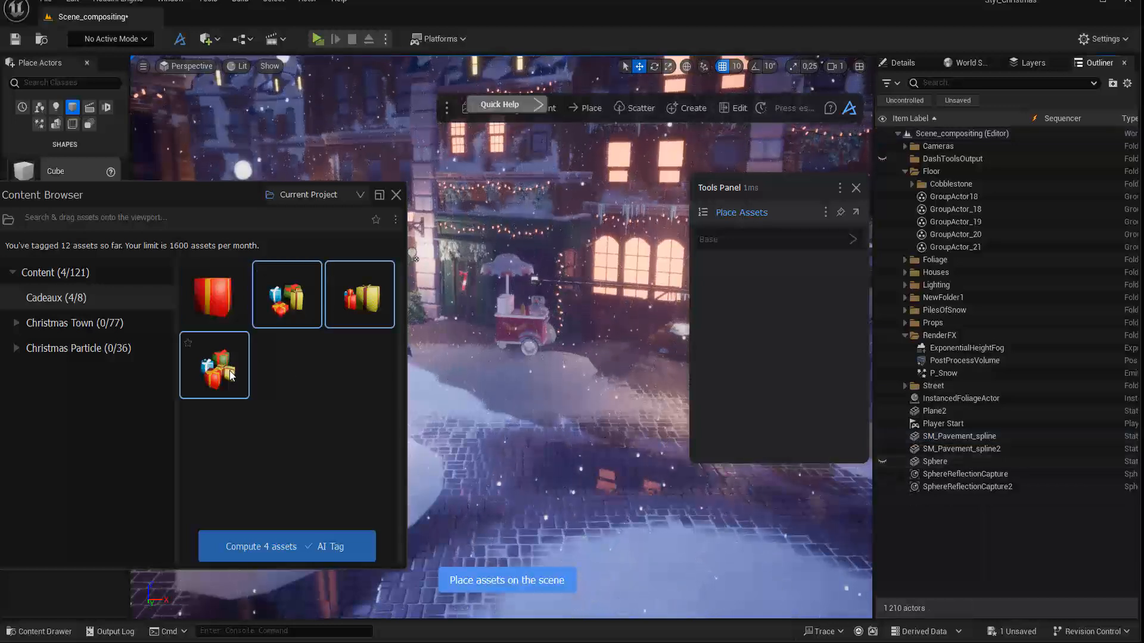
{"action": "left_click_drag", "start_coordinate": [220, 363], "coordinate": [536, 470]}
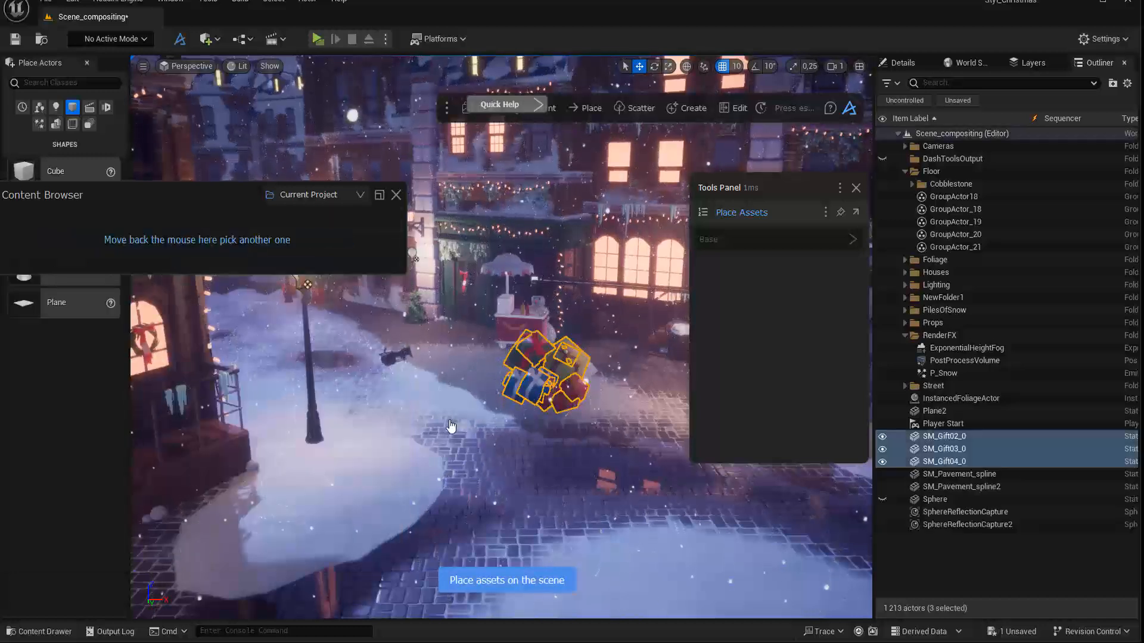
{"action": "right_click_drag", "start_coordinate": [451, 427], "coordinate": [451, 427]}
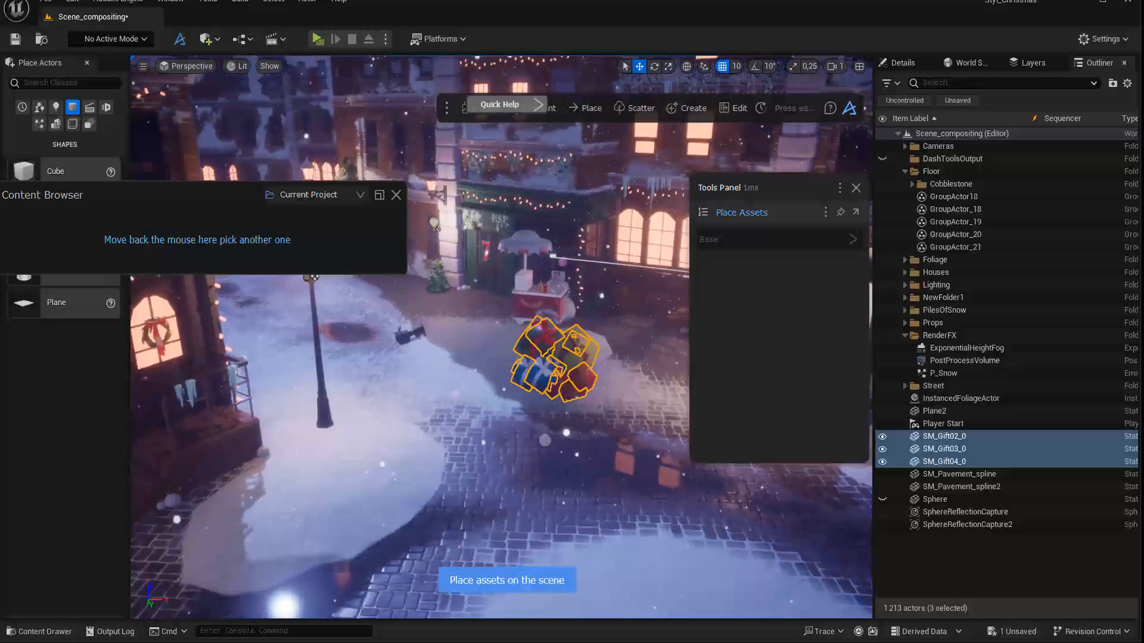
- End asset placement by returning to Selection Mode, keeping the three placed gift bundles selected
{"action": "mouse_move", "coordinate": [227, 199]}
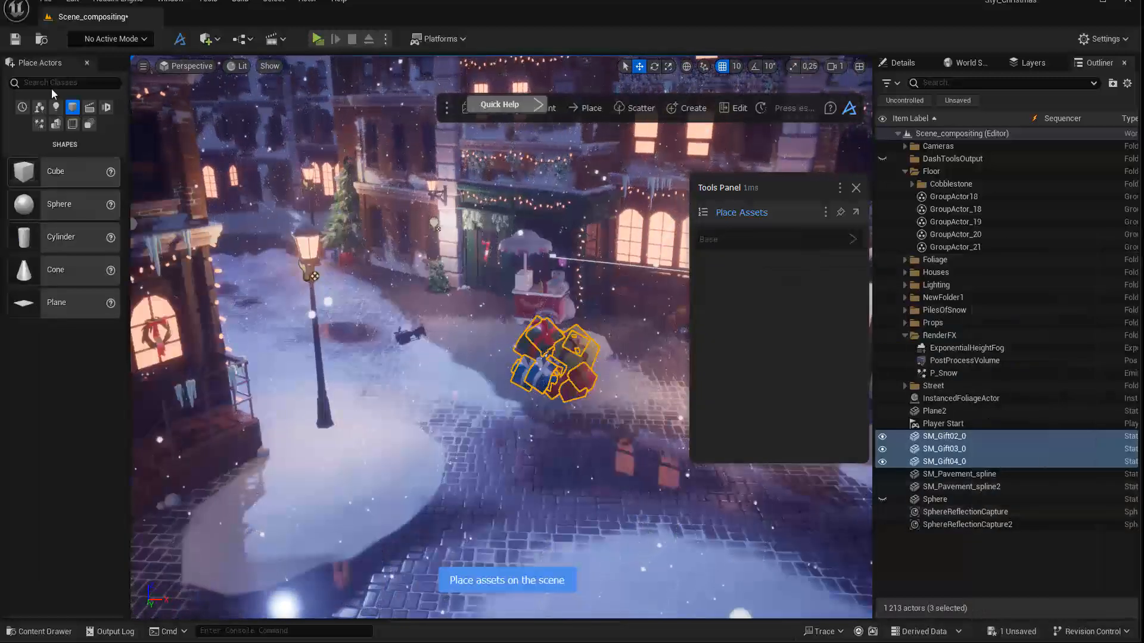
{"action": "left_click", "coordinate": [107, 39]}
{"action": "left_click", "coordinate": [119, 57]}
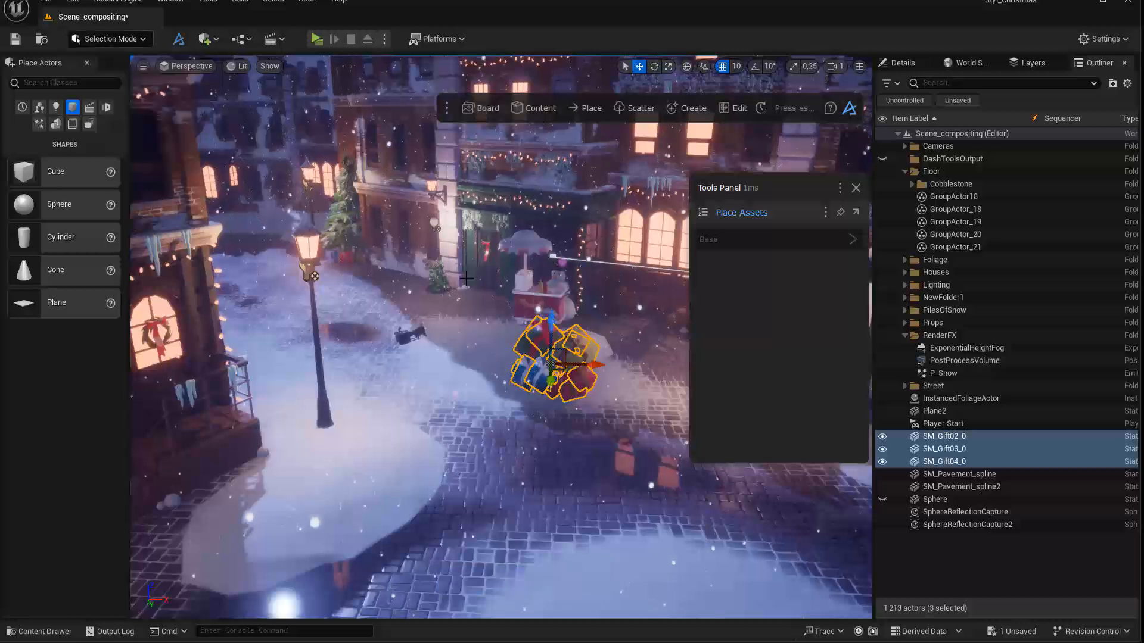
{"action": "mouse_move", "coordinate": [552, 313]}
{"action": "left_mouse_down"}
{"action": "mouse_move", "coordinate": [552, 328]}
{"action": "mouse_move", "coordinate": [552, 315]}
{"action": "left_mouse_up"}
{"action": "mouse_move", "coordinate": [679, 470]}
{"action": "left_mouse_down", "text": "alt"}
{"action": "mouse_move", "coordinate": [709, 474]}
{"action": "mouse_move", "coordinate": [678, 470]}
{"action": "left_mouse_up", "text": "alt"}
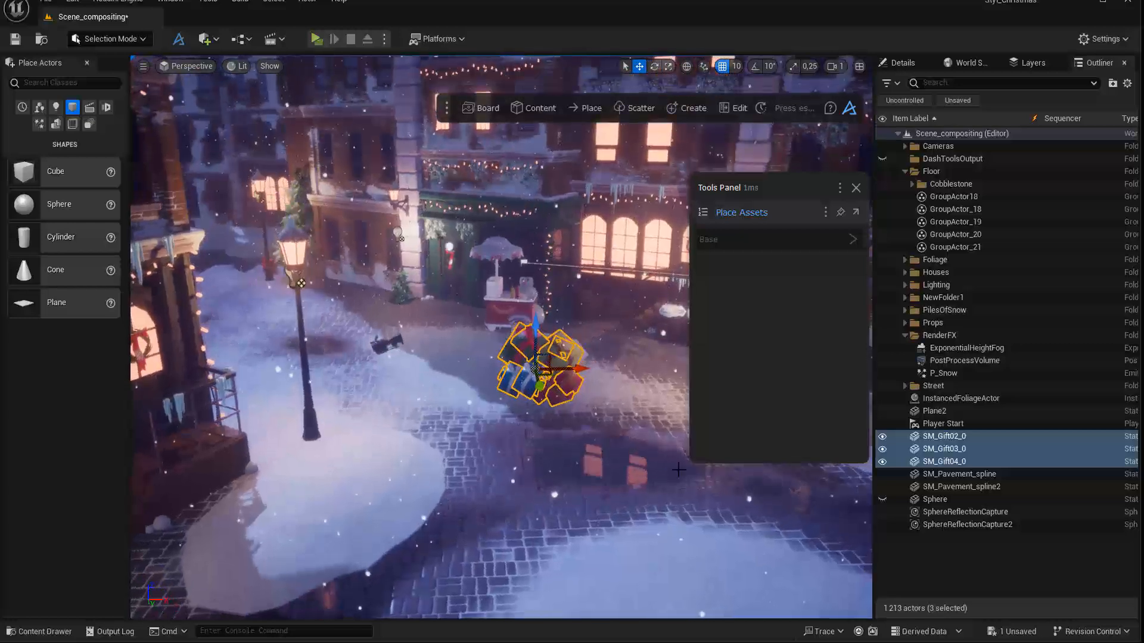
- Use Physics Paint on the three selected gift bundles to paint piles across the street, with Count 2 and Brush 1.5
{"action": "left_click", "coordinate": [591, 112]}
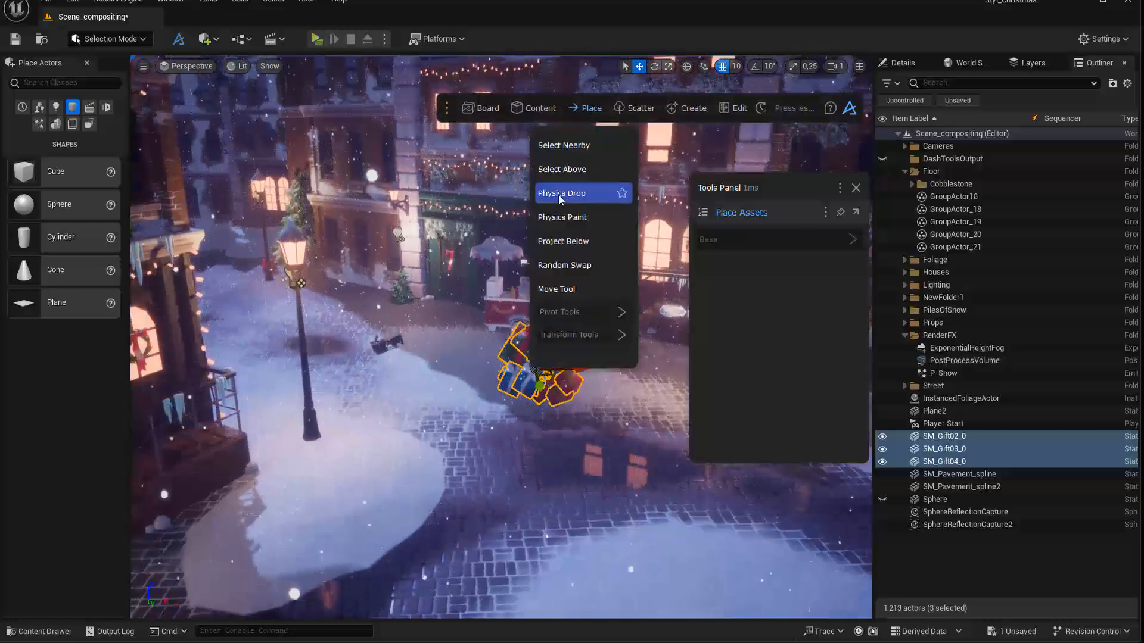
{"action": "left_click", "coordinate": [560, 218]}
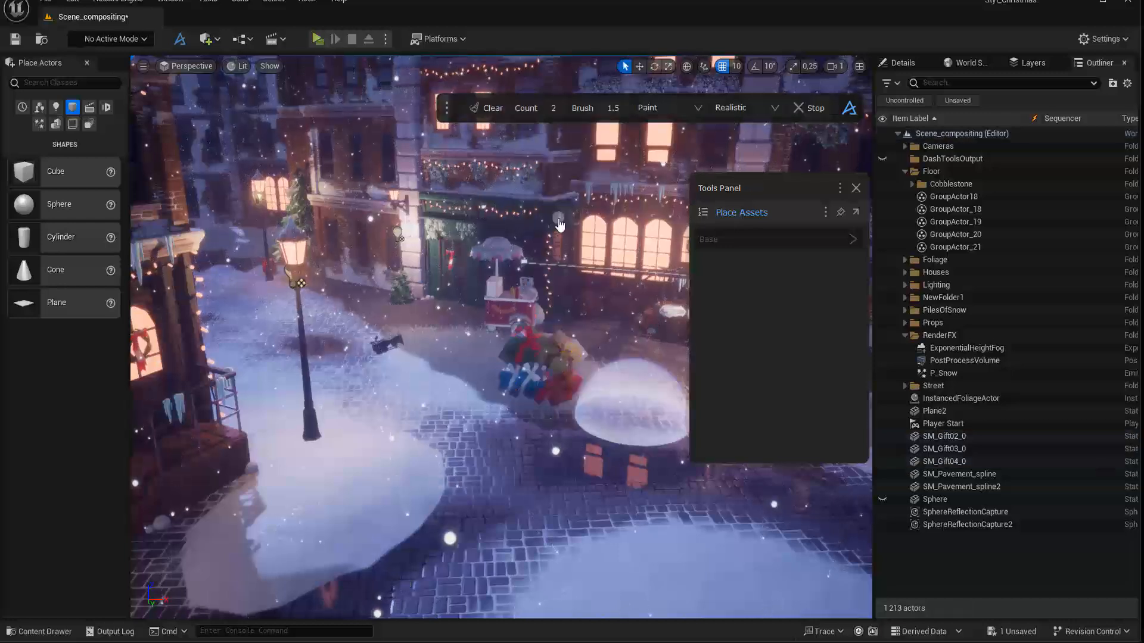
{"action": "left_click", "coordinate": [546, 365]}
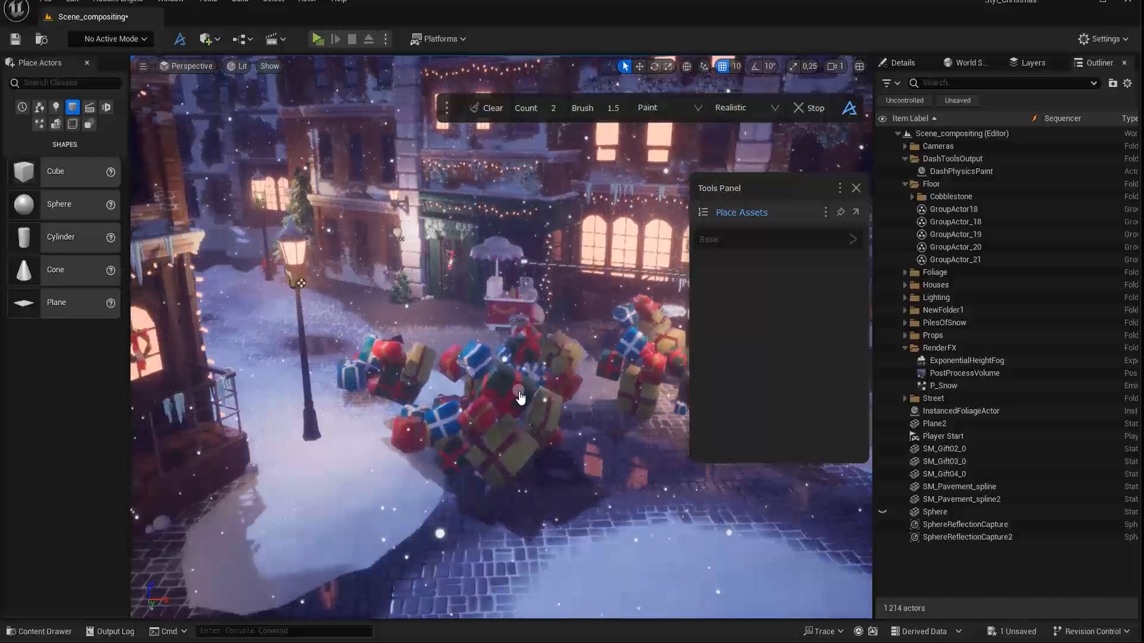
{"action": "left_click", "coordinate": [525, 400]}
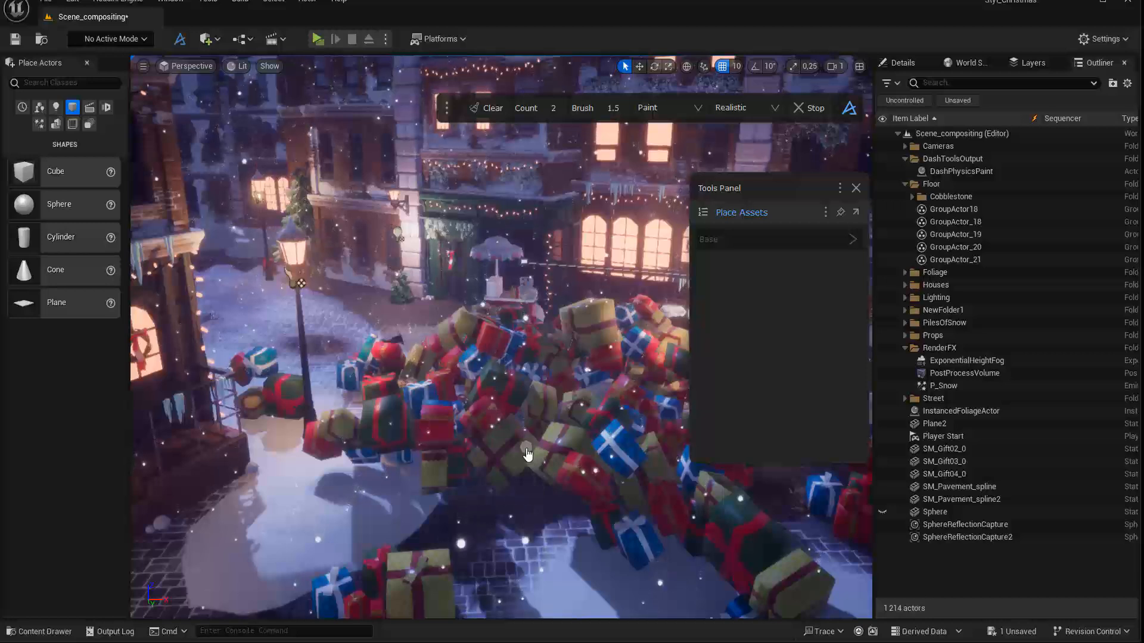
{"action": "left_click_drag", "start_coordinate": [534, 452], "coordinate": [533, 451], "text": "alt"}
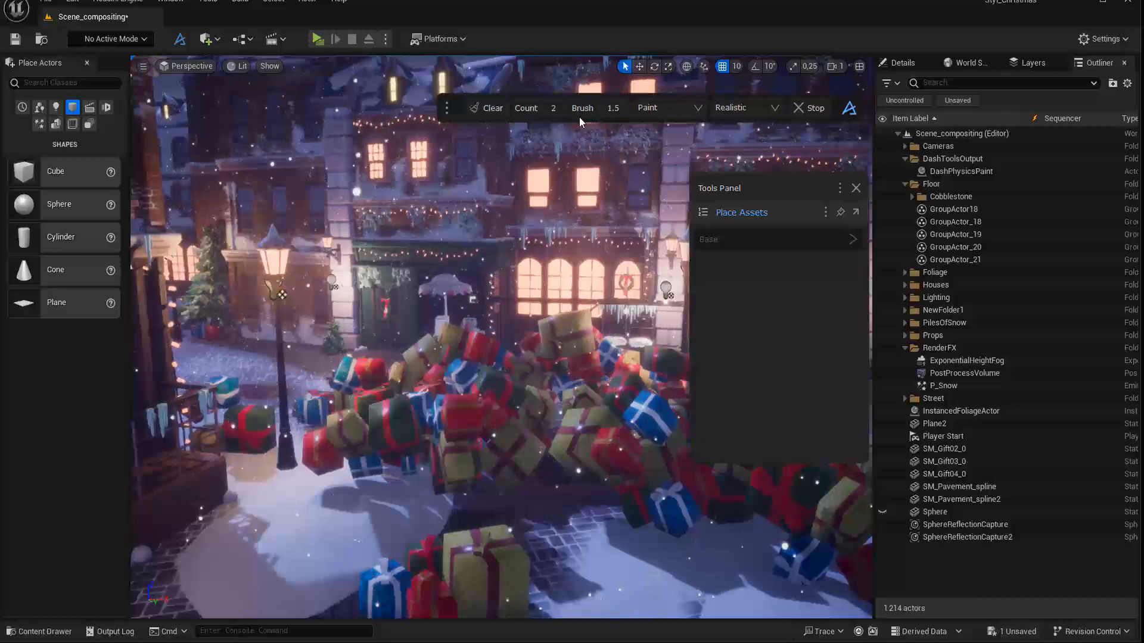
- Review the brush modes, keep Paint, and paint more gifts onto the pile in front of the food cart
{"action": "left_click", "coordinate": [678, 109]}
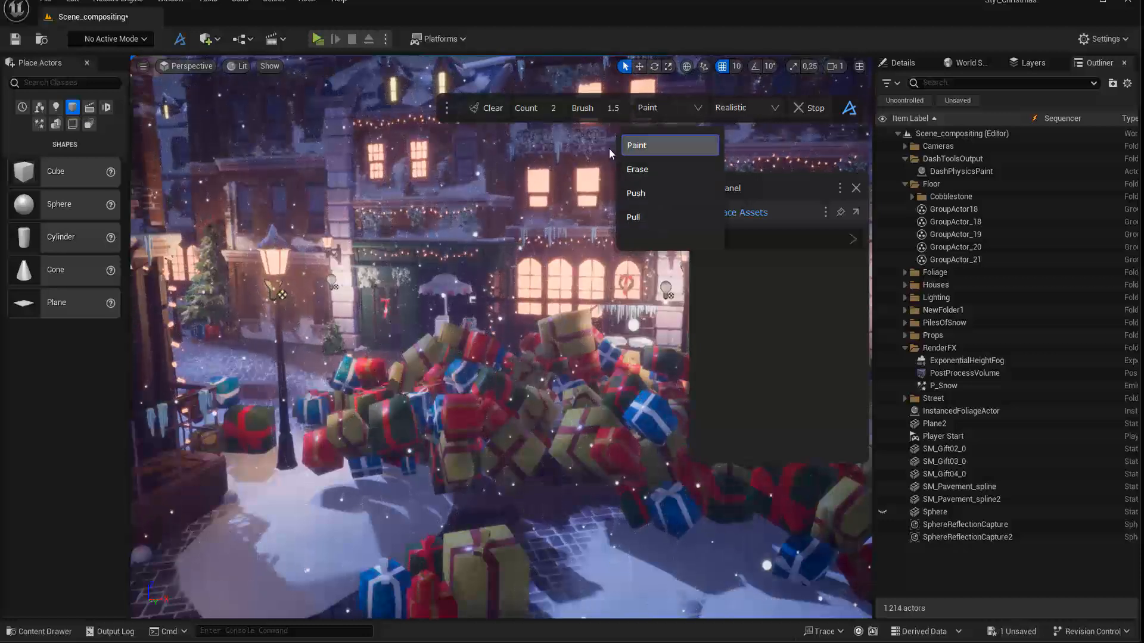
{"action": "left_click", "coordinate": [480, 480]}
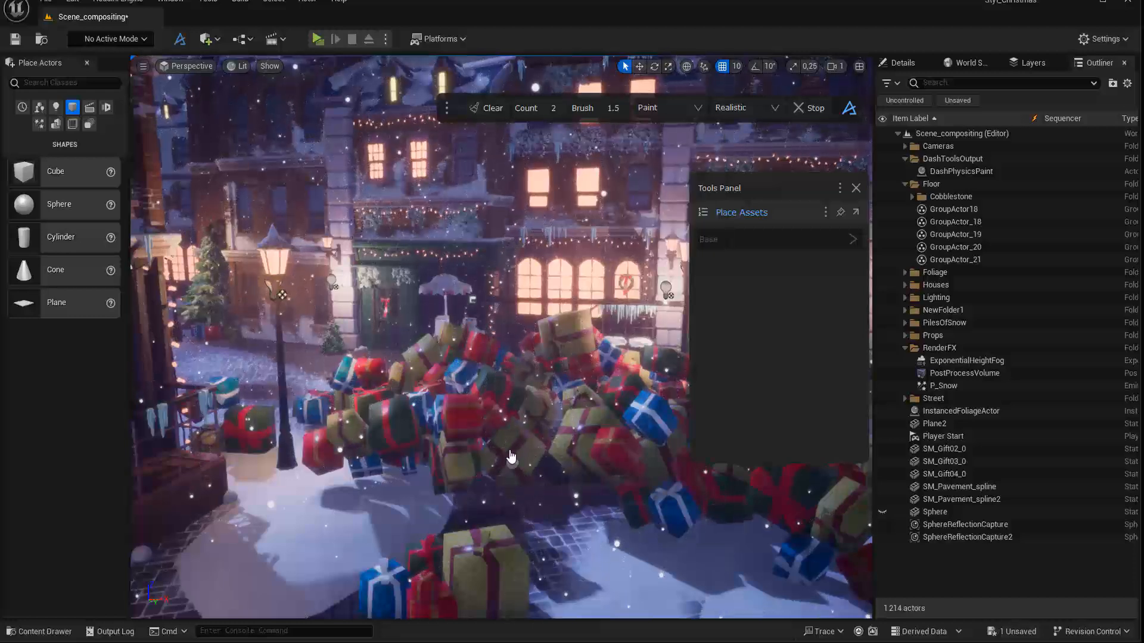
{"action": "mouse_move", "coordinate": [515, 424]}
{"action": "left_mouse_down"}
{"action": "mouse_move", "coordinate": [510, 402]}
{"action": "mouse_move", "coordinate": [511, 429]}
{"action": "left_mouse_up"}
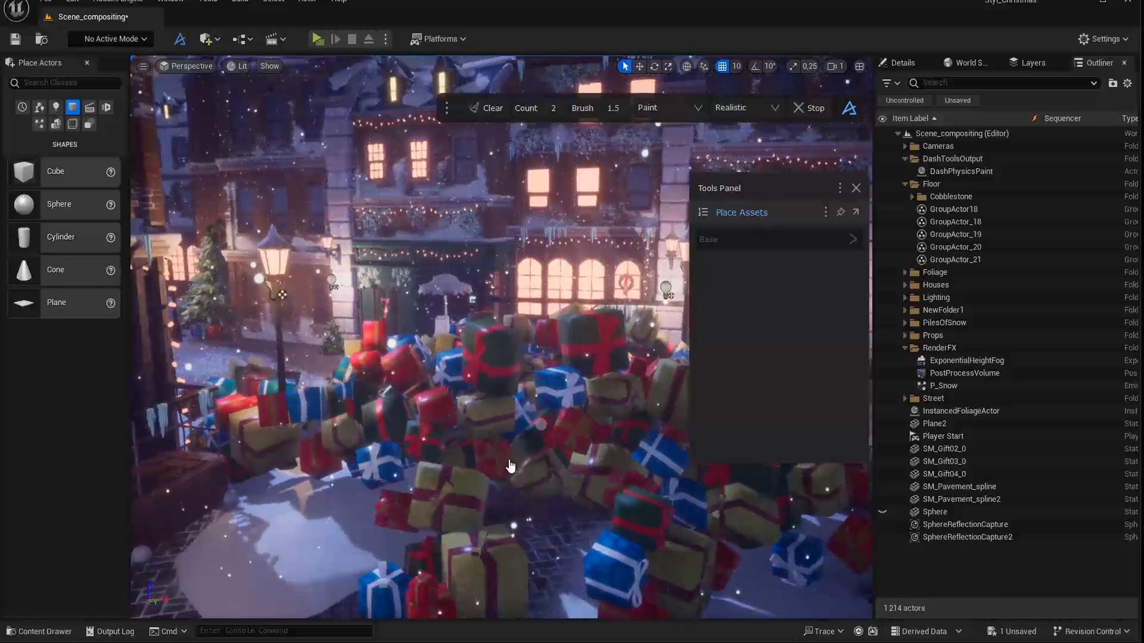
{"action": "left_click_drag", "start_coordinate": [499, 474], "coordinate": [492, 411], "text": "alt"}
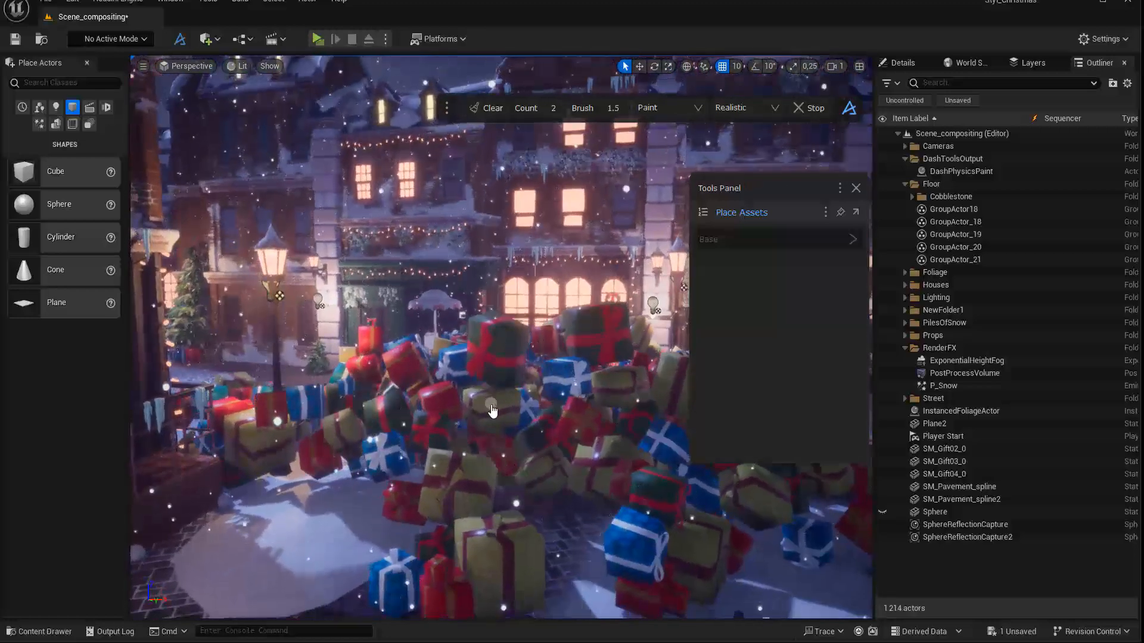
- Bring Dash's content browser over the scene to show the three chosen Cadeaux assets, and move it back out of view
{"action": "key", "text": "ctrl+space"}
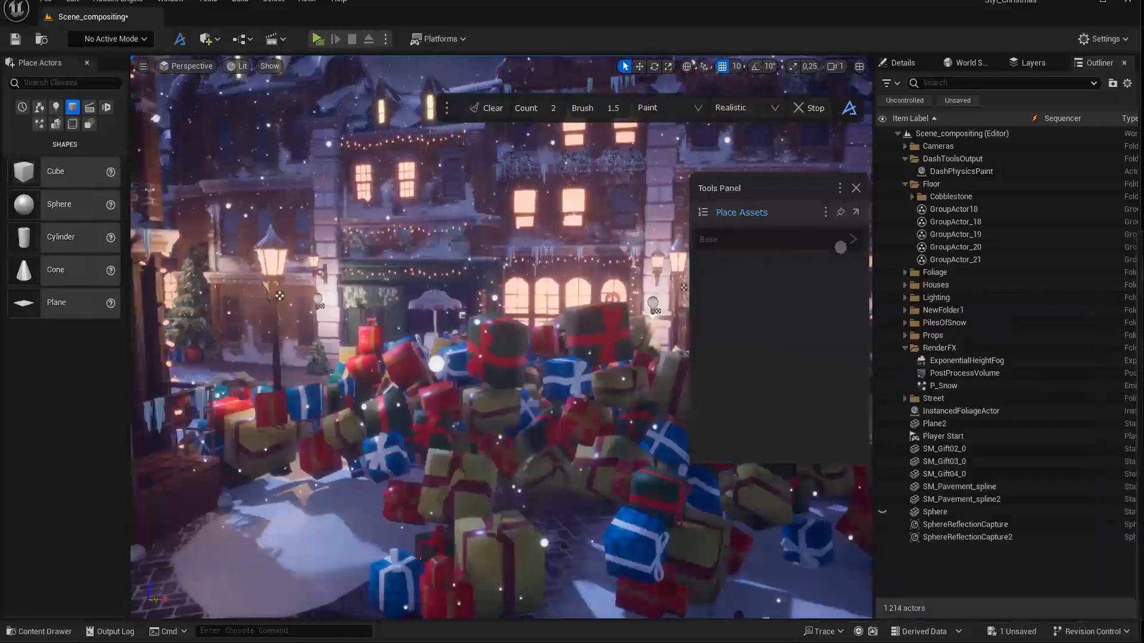
{"action": "left_click_drag", "start_coordinate": [539, 469], "coordinate": [527, 455], "text": "alt"}
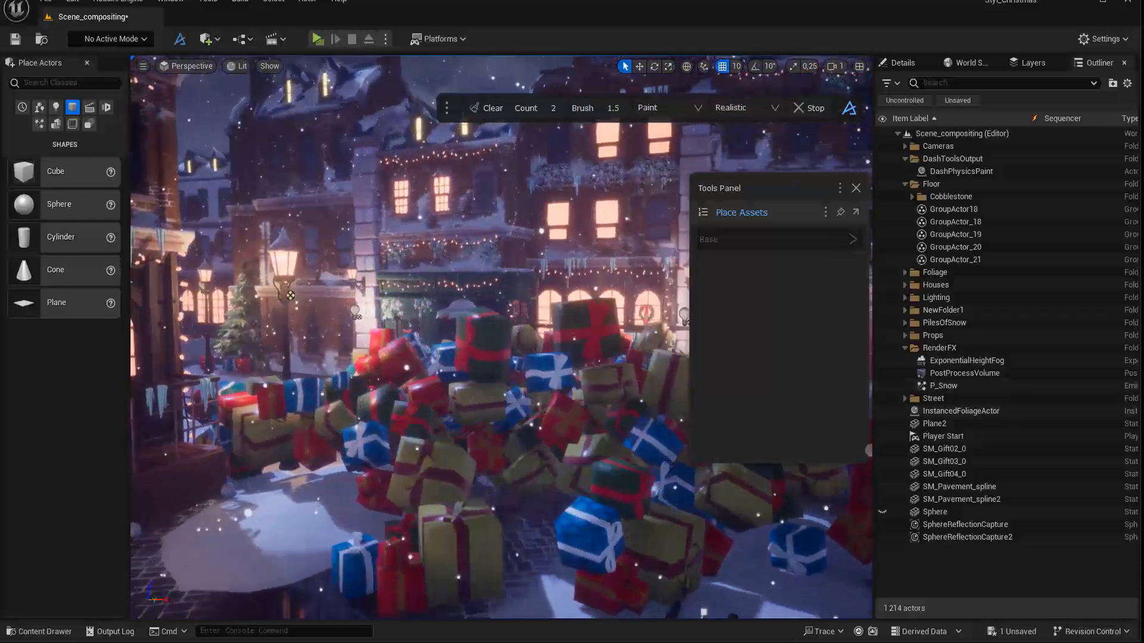
{"action": "left_click_drag", "start_coordinate": [1143, 233], "coordinate": [260, 184]}
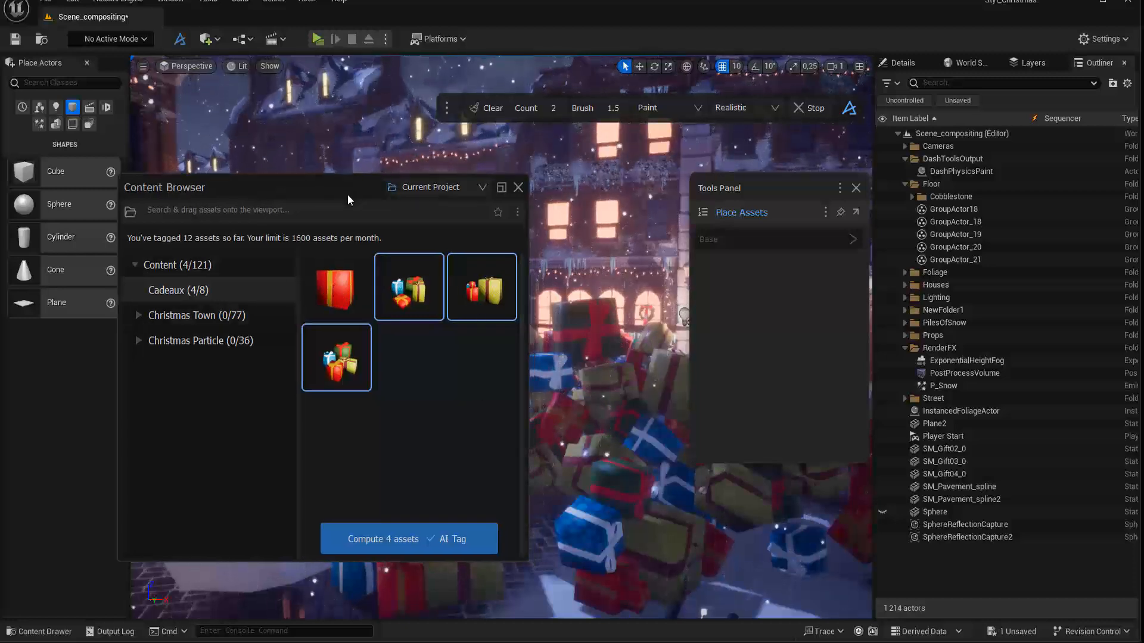
{"action": "left_click_drag", "start_coordinate": [348, 194], "coordinate": [1143, 280]}
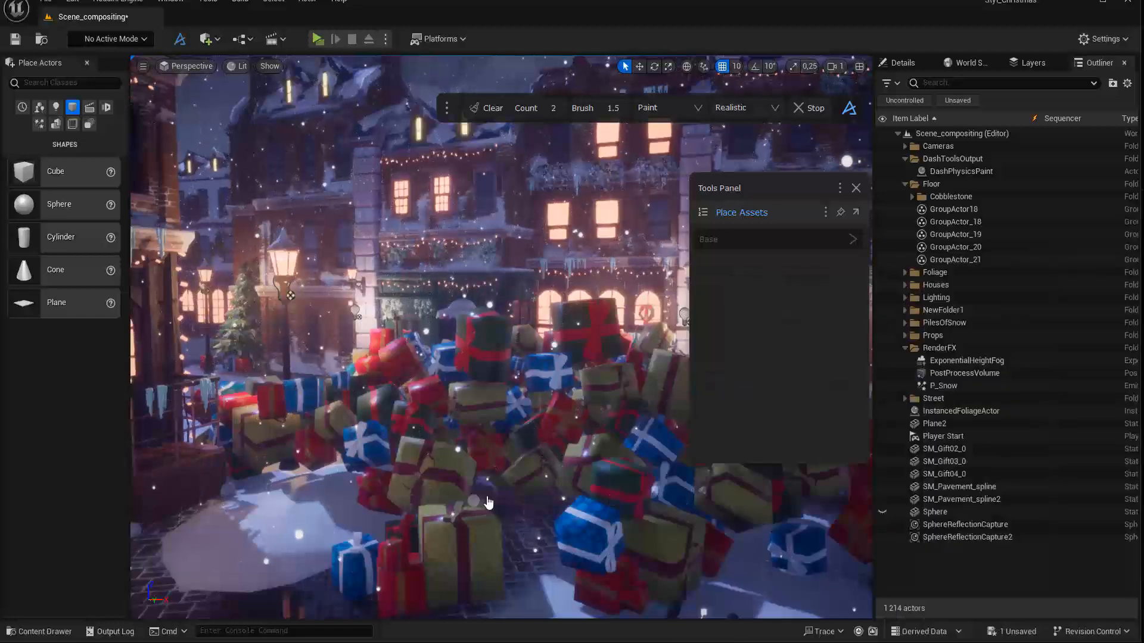
- Stop Physics Paint, leaving the painted gift pile selected as one actor
{"action": "mouse_move", "coordinate": [488, 503]}
{"action": "right_mouse_down"}
{"action": "mouse_move", "coordinate": [513, 512]}
{"action": "mouse_move", "coordinate": [487, 493]}
{"action": "right_mouse_up"}
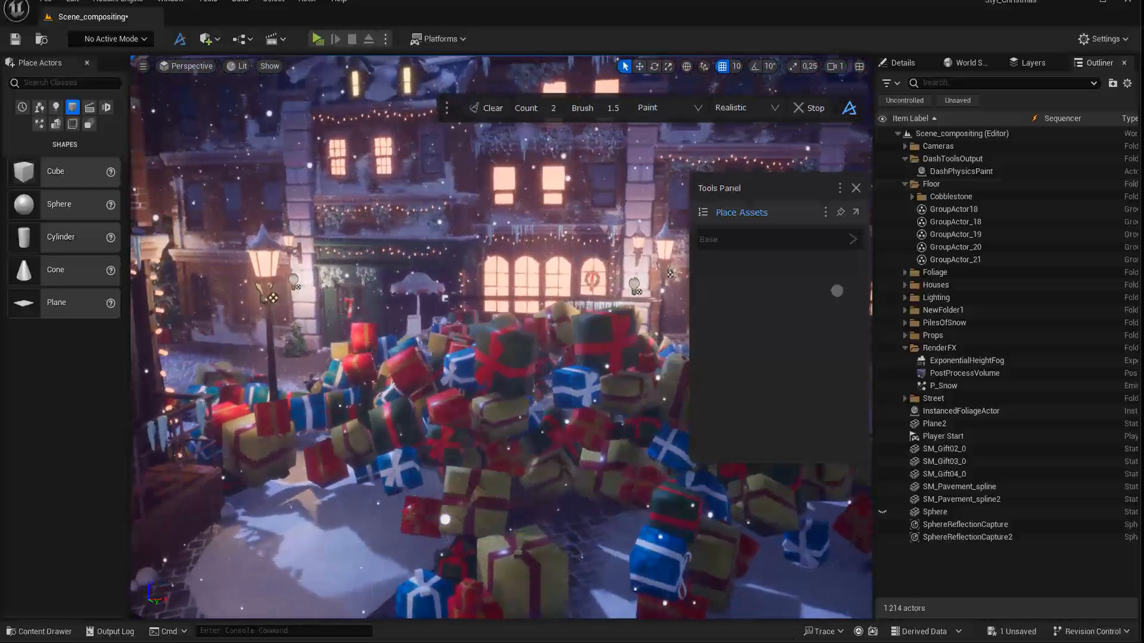
{"action": "key", "text": "Escape"}
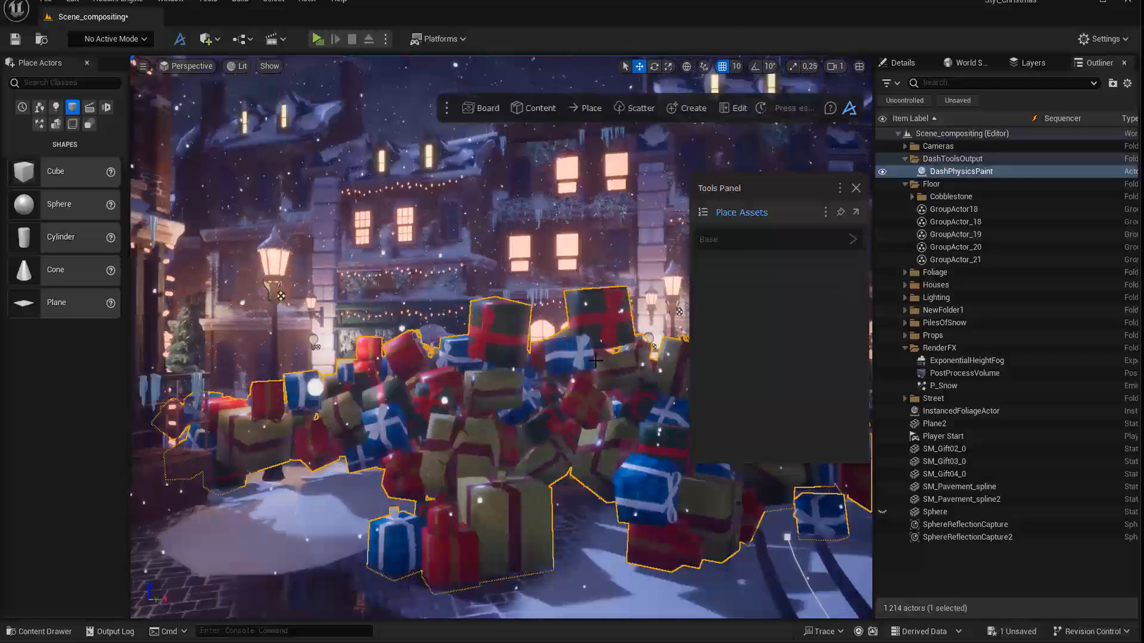
{"action": "right_click_drag", "start_coordinate": [596, 360], "coordinate": [556, 430]}
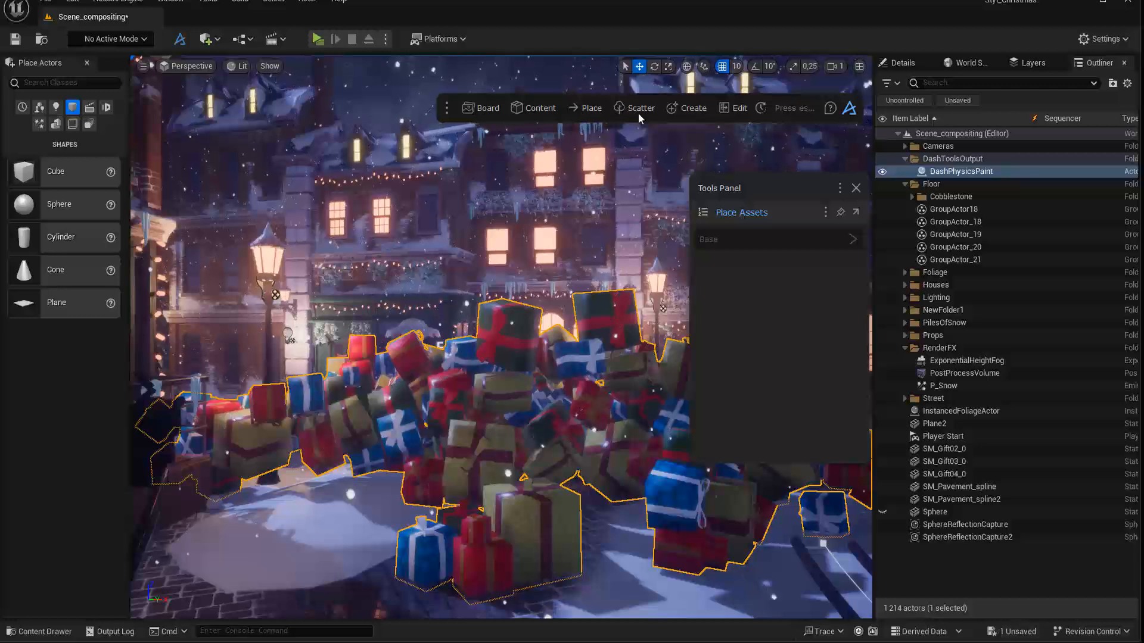
- Look through Dash's Create tools, including the Curve Tools, and its Place tools, without starting any of them
{"action": "left_click", "coordinate": [699, 109]}
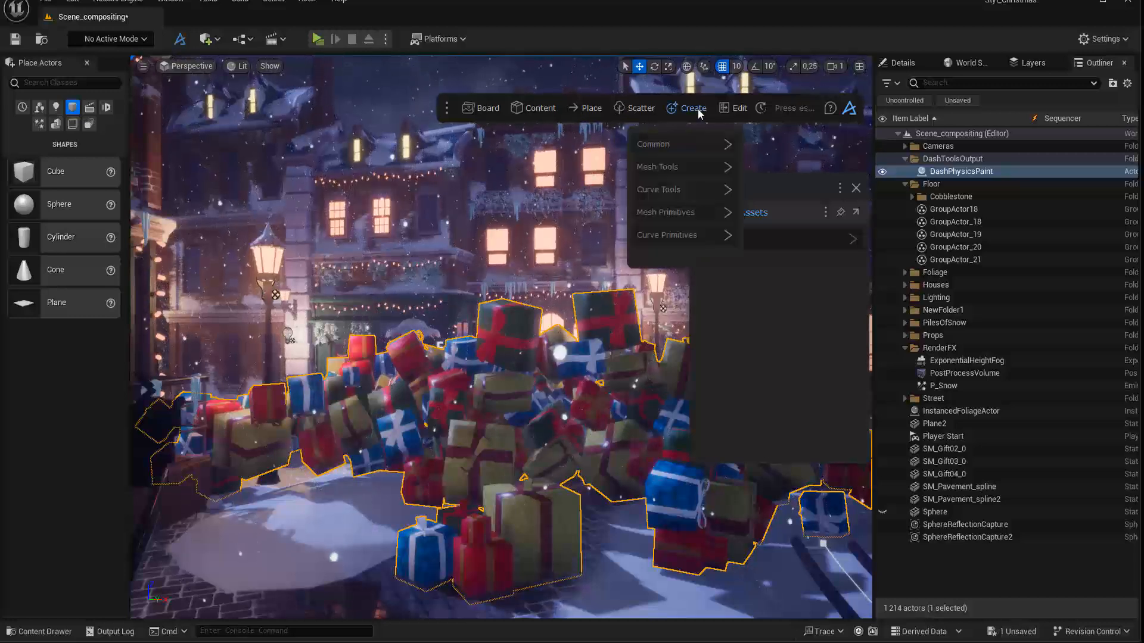
{"action": "left_click", "coordinate": [697, 143]}
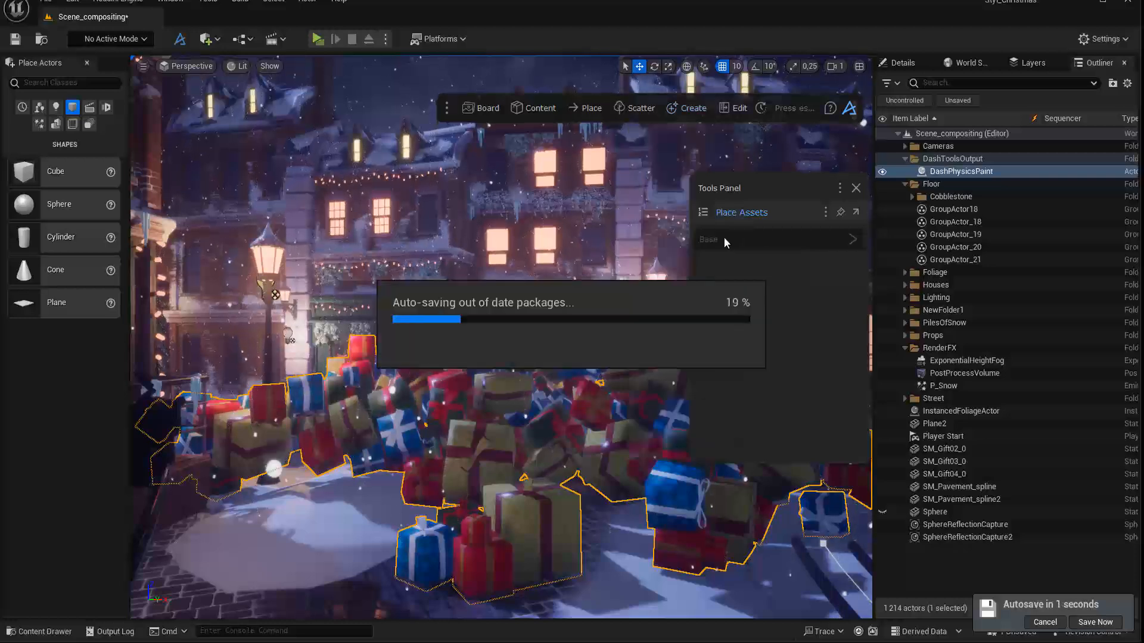
{"action": "left_click", "coordinate": [688, 110]}
{"action": "left_click", "coordinate": [685, 191]}
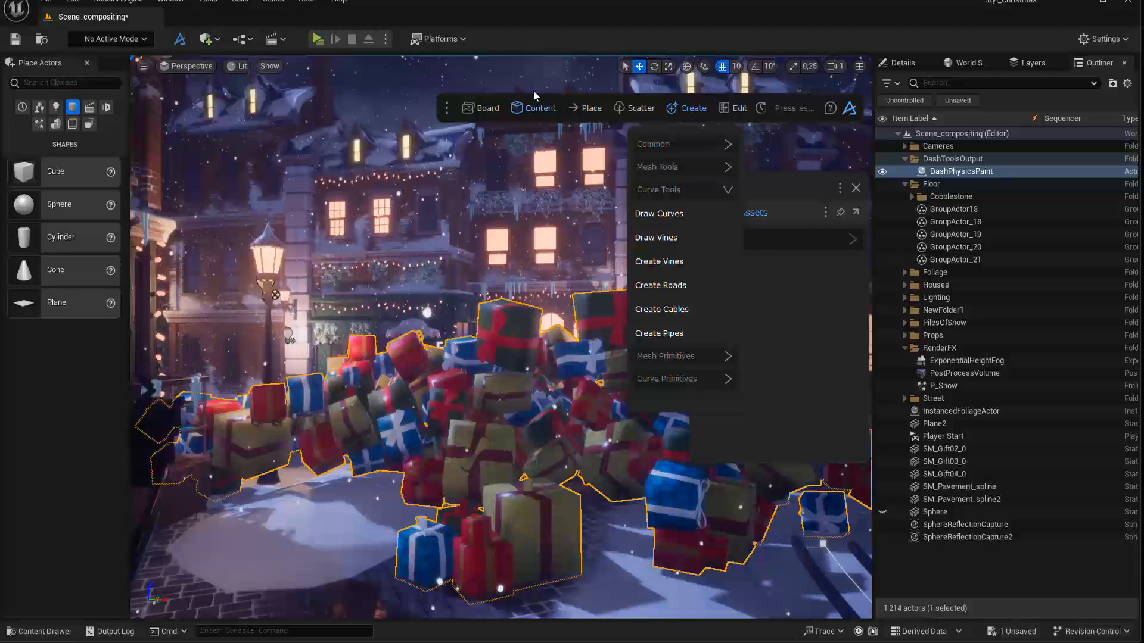
{"action": "left_click", "coordinate": [571, 105]}
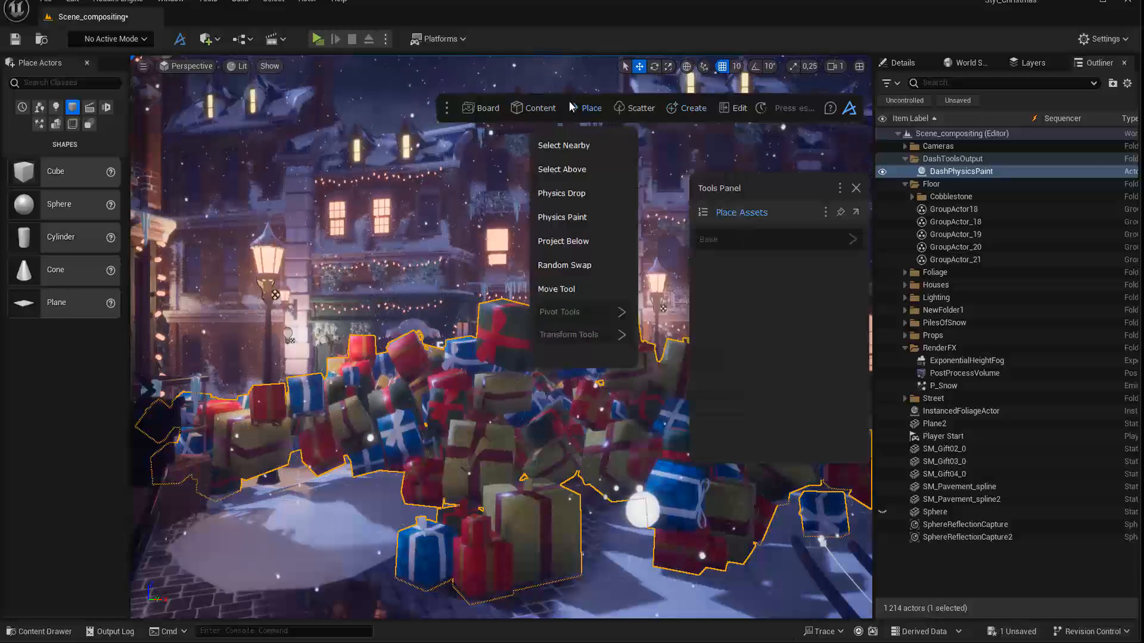
{"action": "left_click", "coordinate": [813, 101]}
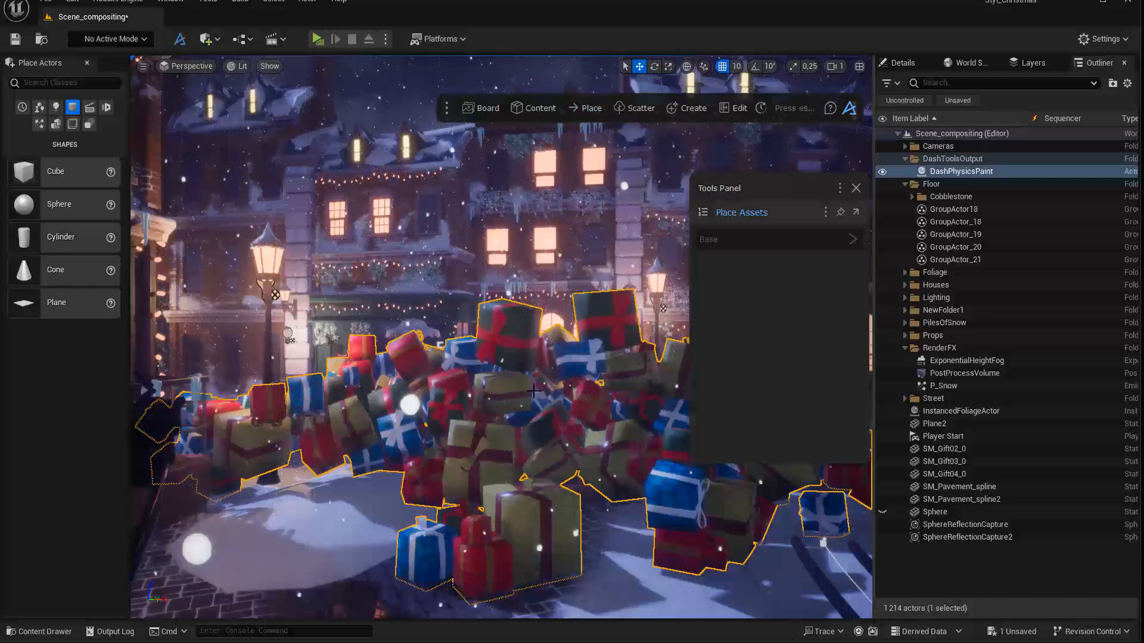
{"action": "mouse_move", "coordinate": [534, 391]}
{"action": "right_mouse_down"}
{"action": "mouse_move", "coordinate": [518, 381]}
{"action": "mouse_move", "coordinate": [536, 391]}
{"action": "right_mouse_up"}
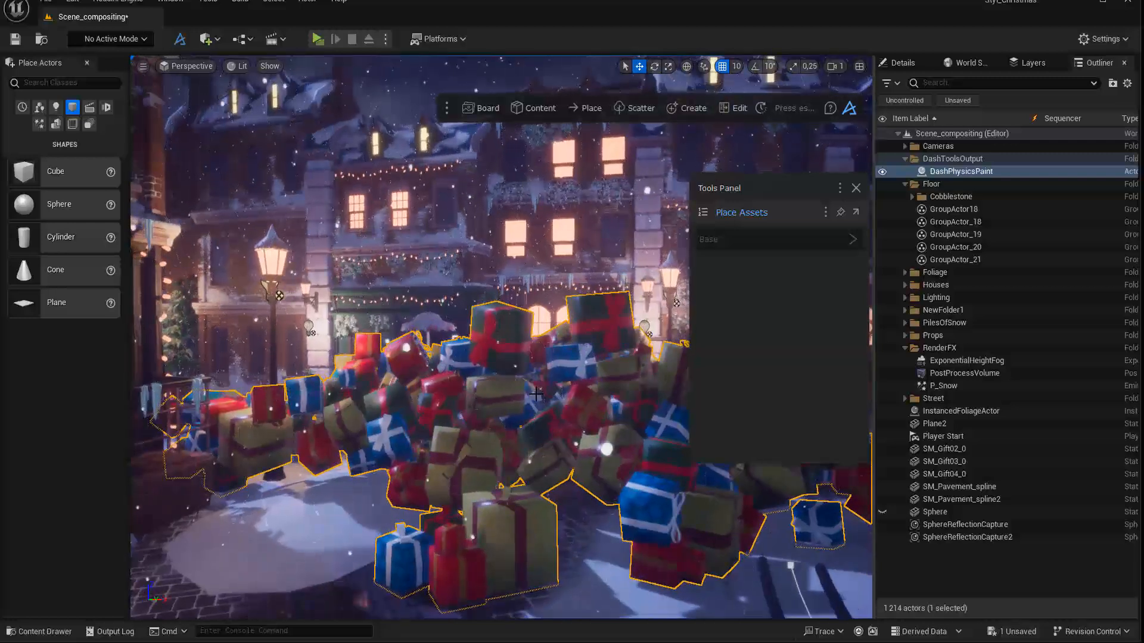
{"action": "mouse_move", "coordinate": [551, 396]}
{"action": "right_mouse_down"}
{"action": "mouse_move", "coordinate": [539, 393]}
{"action": "mouse_move", "coordinate": [554, 397]}
{"action": "right_mouse_up"}
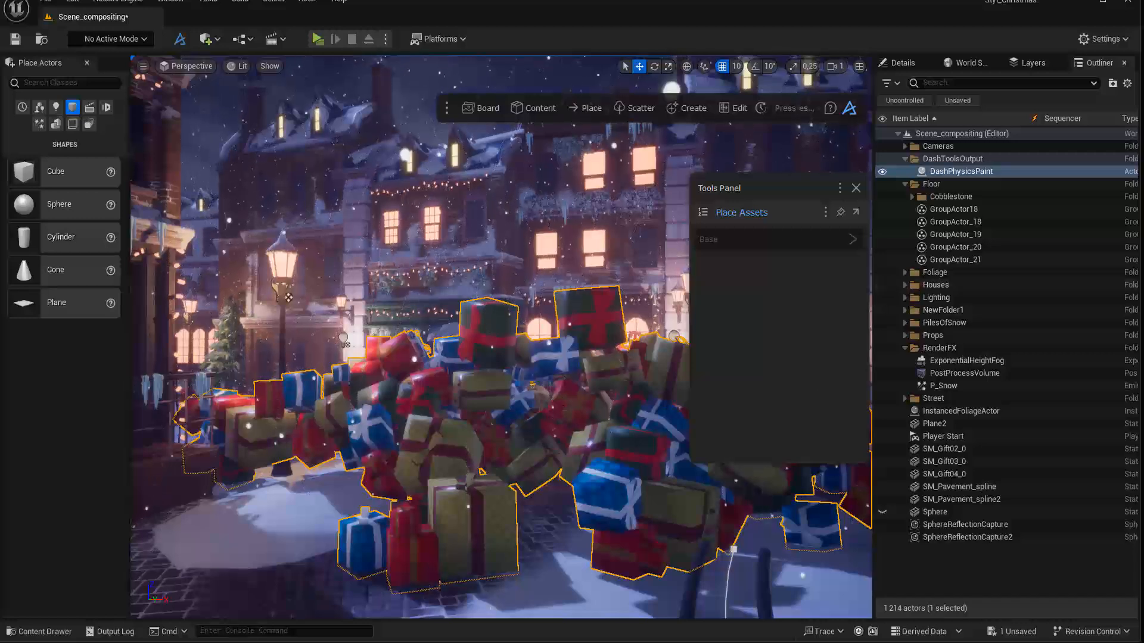